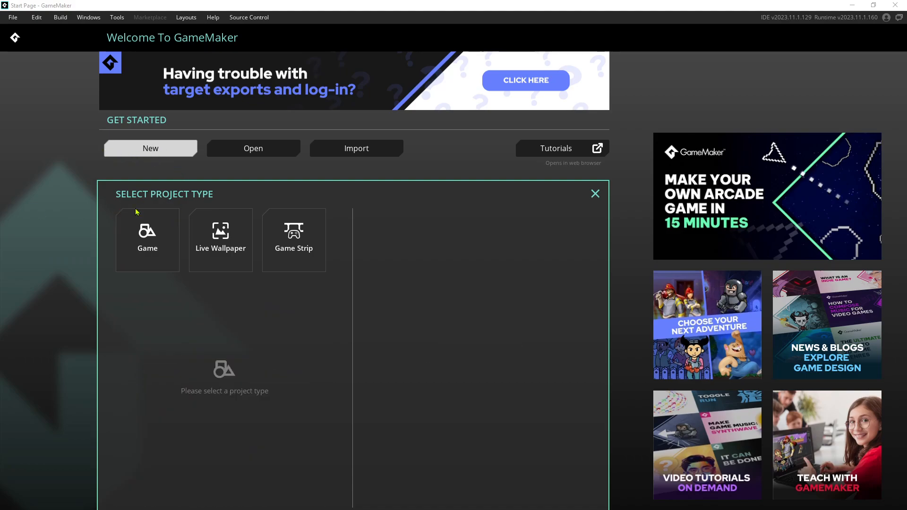
Create a new Blank Game project named ARPG_AGD
left_click(148, 238)
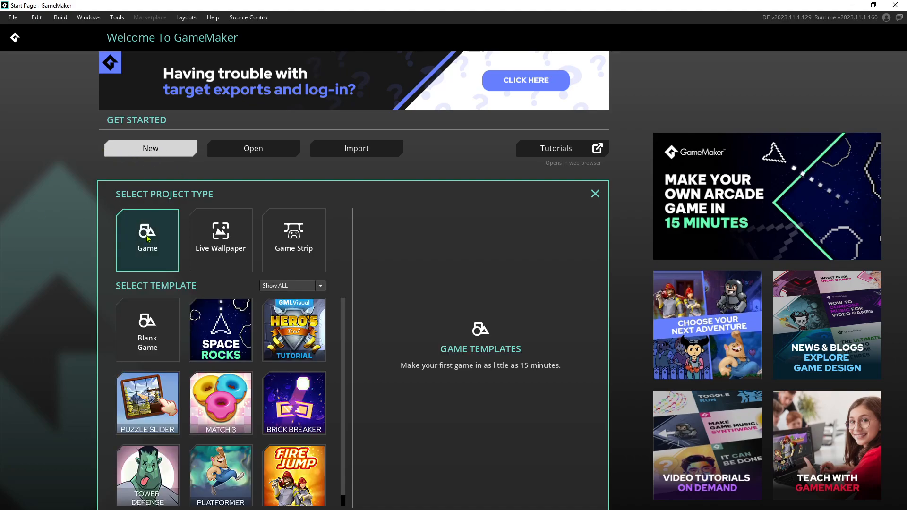
left_click(157, 321)
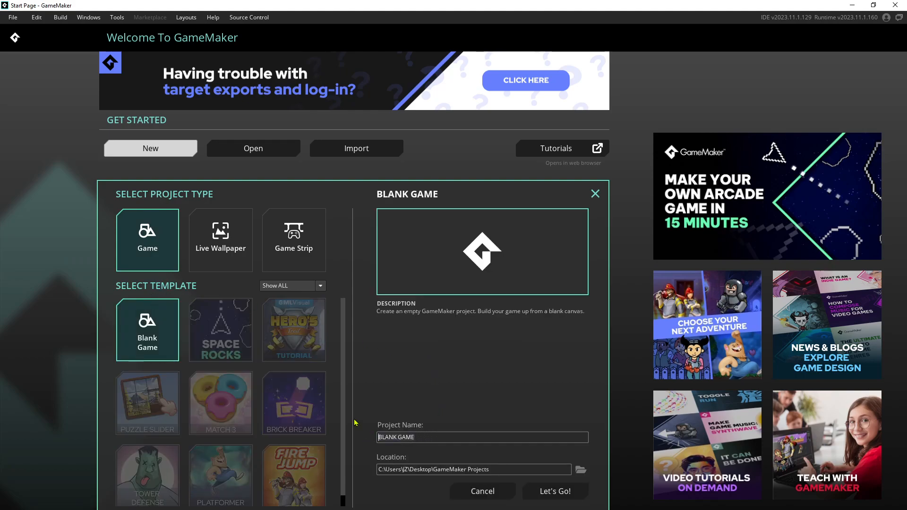
type("ARPG_AGD")
left_click(550, 490)
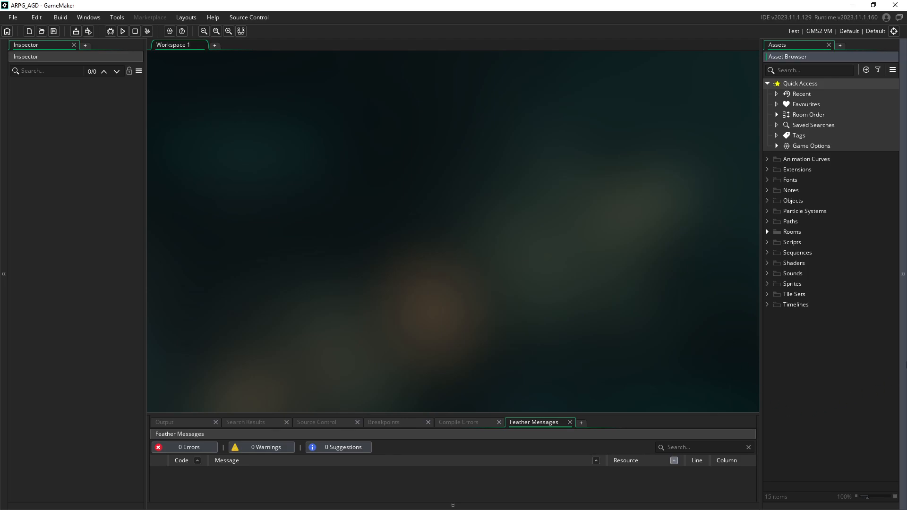
Create a new sprite in the Sprites group named spr_grassland1
right_click(783, 285)
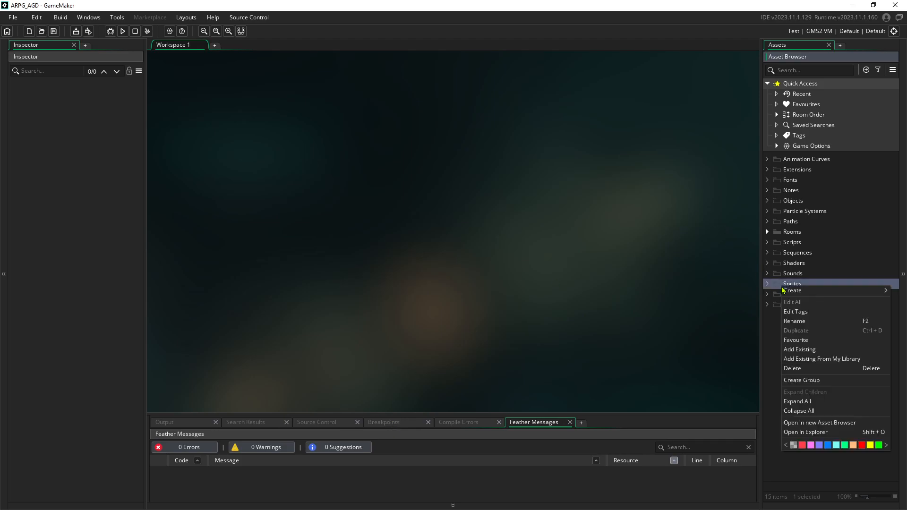
mouse_move(791, 293)
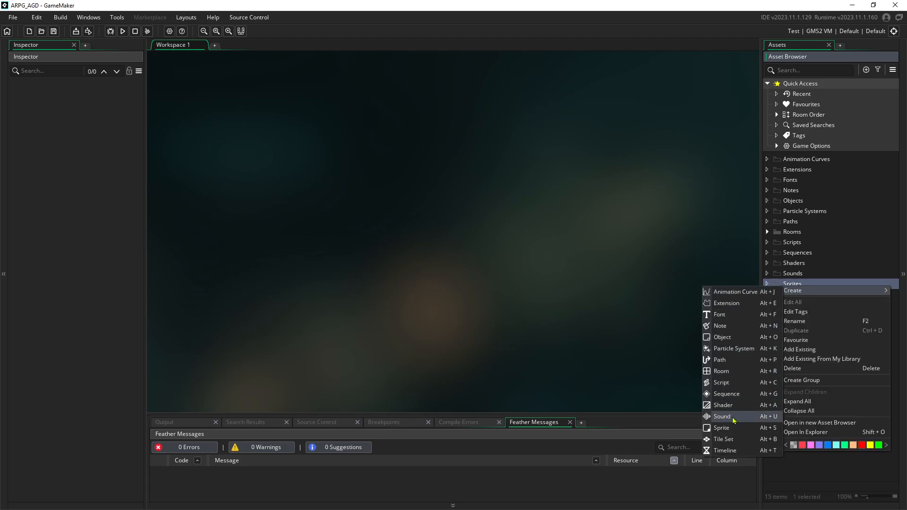
left_click(738, 434)
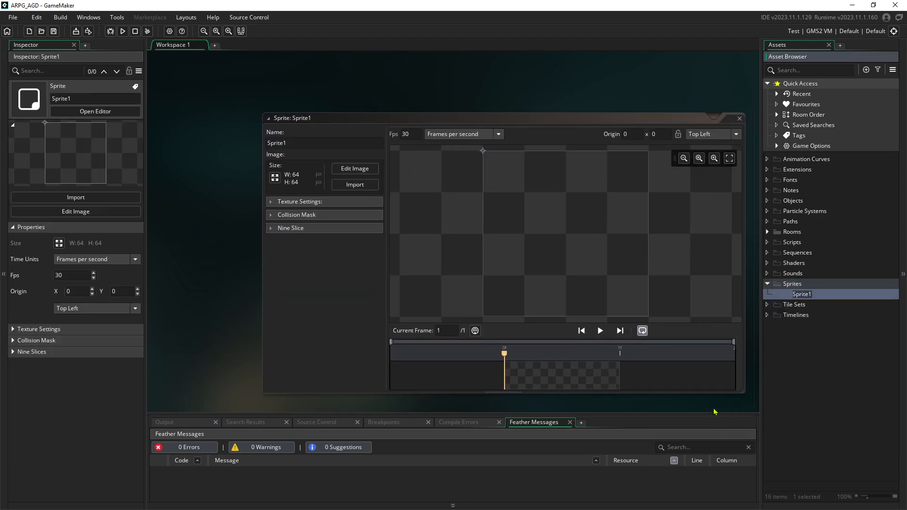
type("spr_")
type("grassland1")
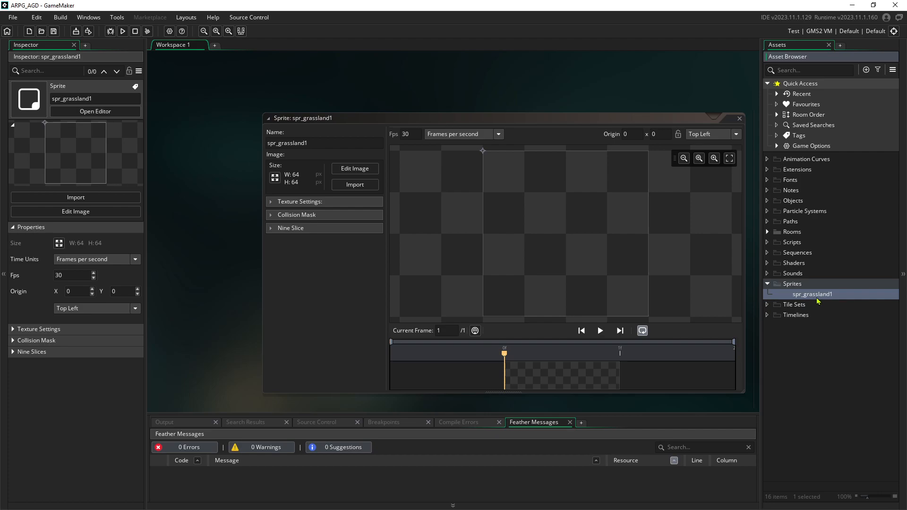
Import Grassland [64x64_gm].png from the Grassland tile set folder into spr_grassland1, accepting the warning
left_click(355, 185)
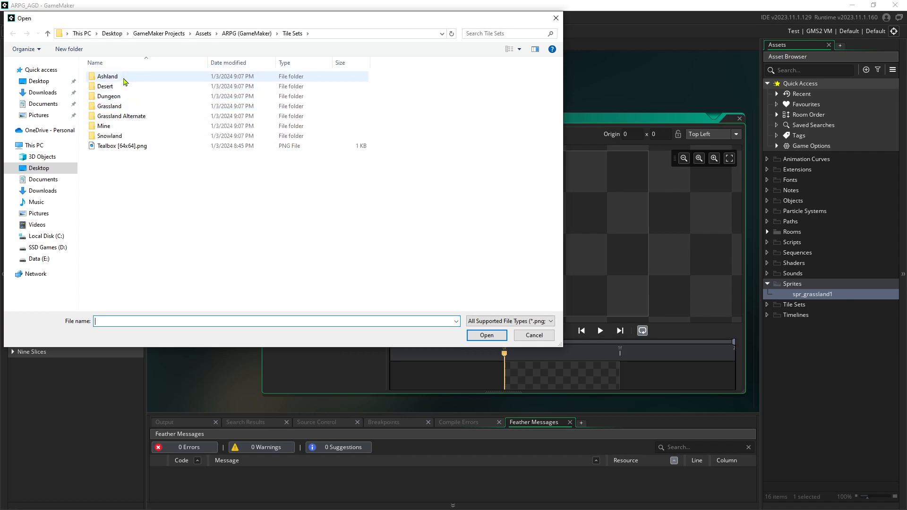
double_click(113, 106)
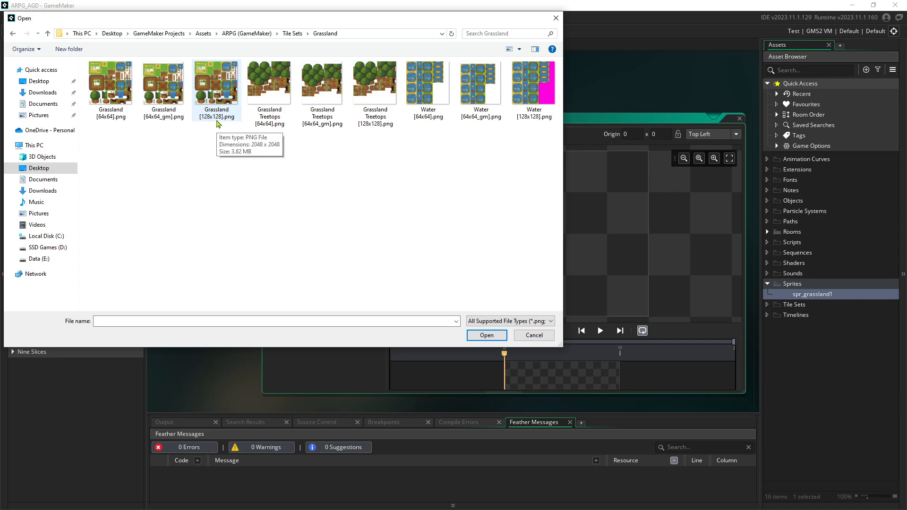
left_click(151, 121)
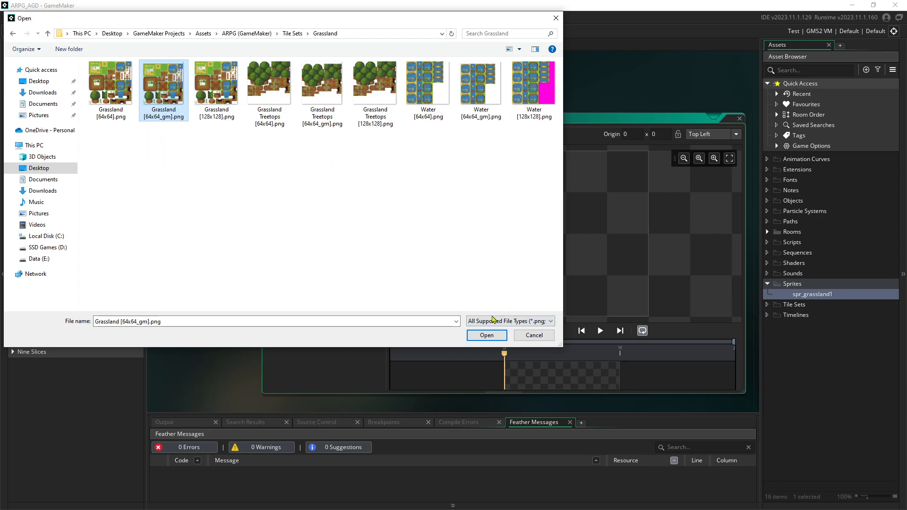
left_click(487, 336)
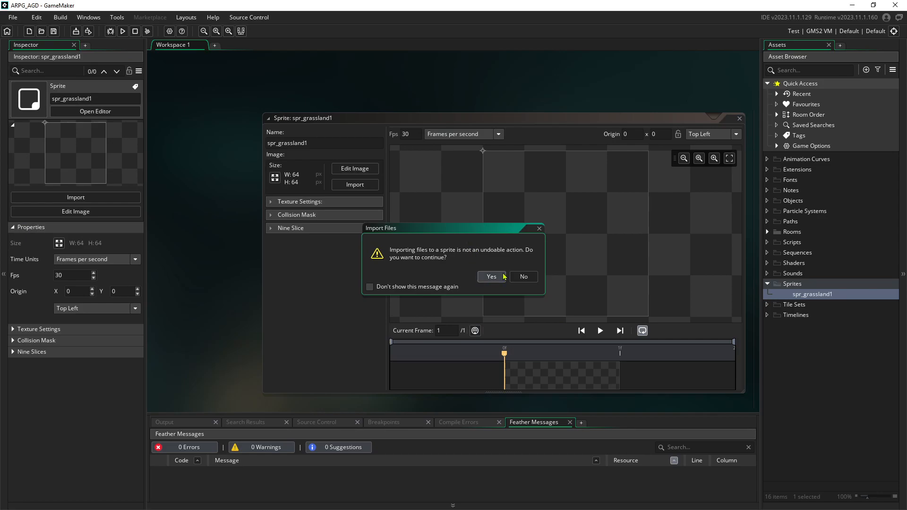
left_click(491, 277)
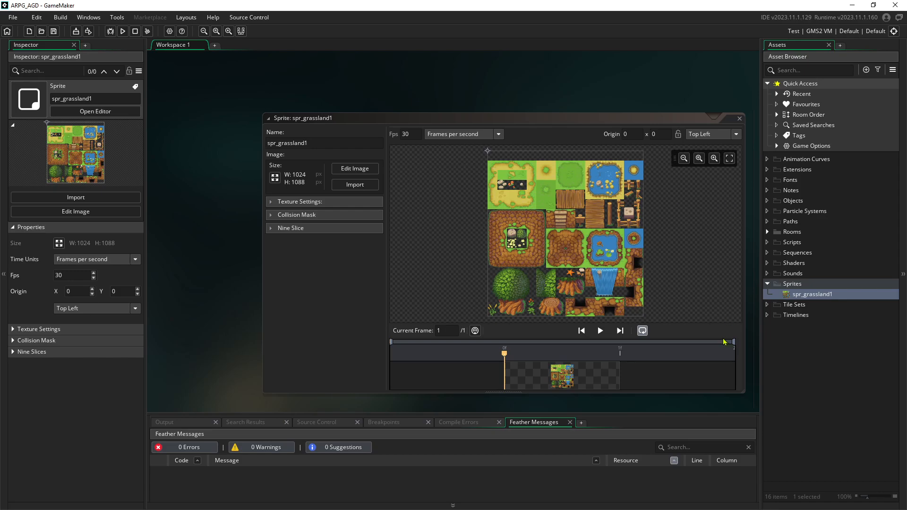
Create another sprite in the Sprites group named spr_grassland2
right_click(797, 286)
mouse_move(798, 290)
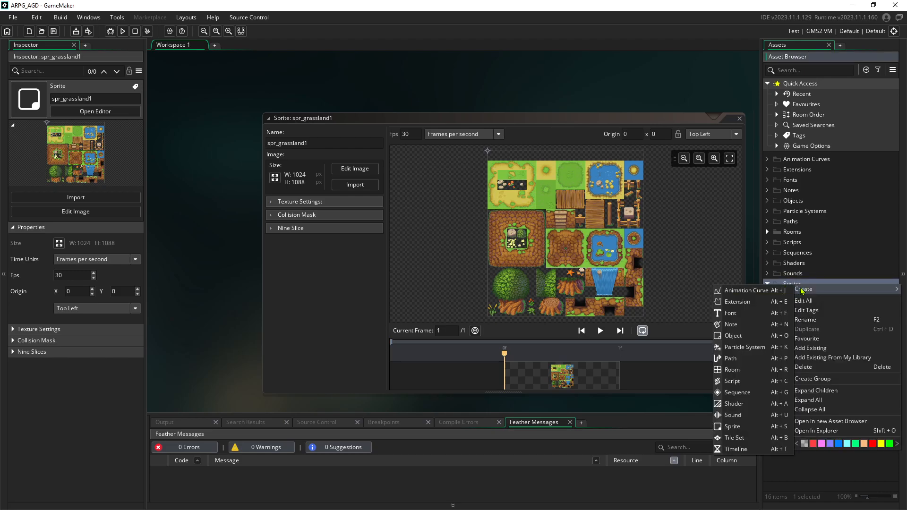
left_click(755, 430)
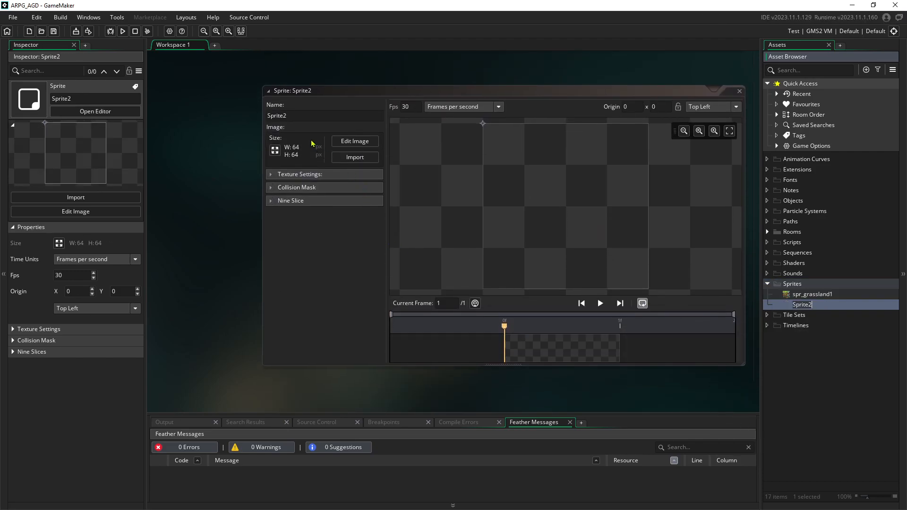
left_click(303, 115)
type("spr_g")
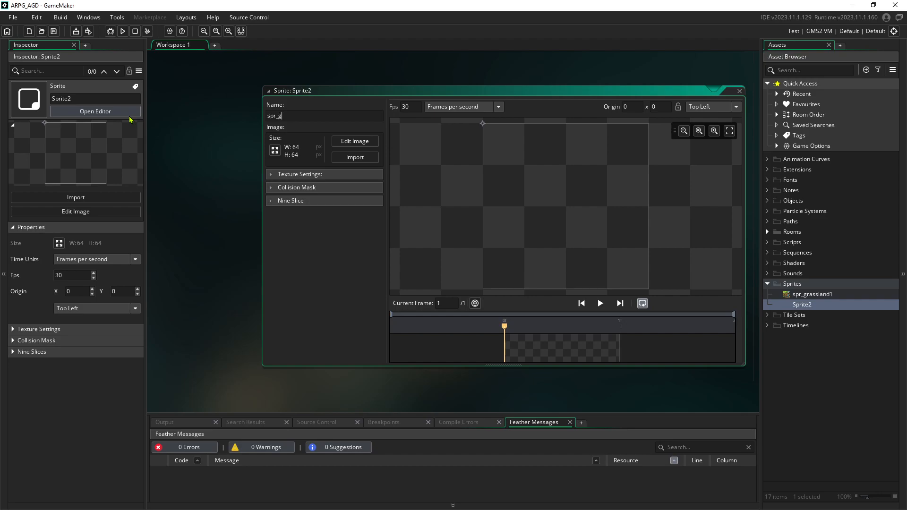
type("rassland2")
key("Return")
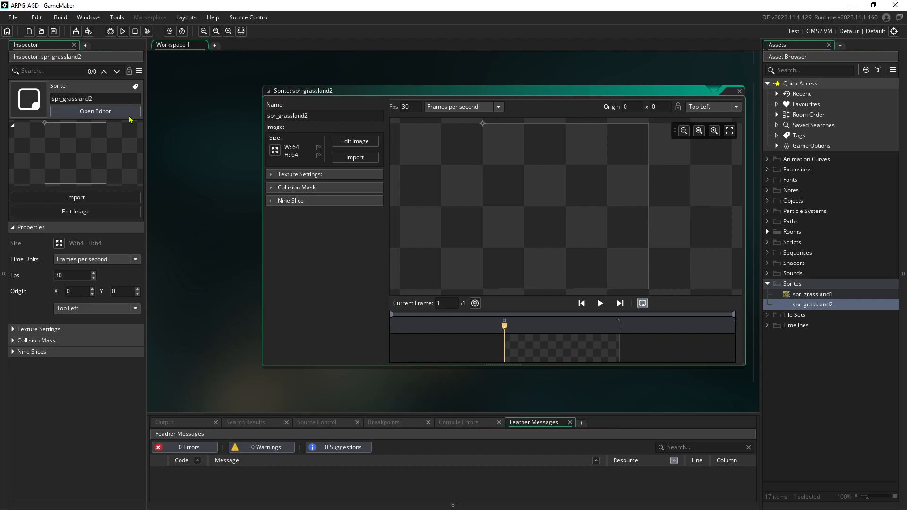
Import terrain_atlas [64x64_gm].png from Grassland Alternate into spr_grassland2 and close its editor
left_click(355, 157)
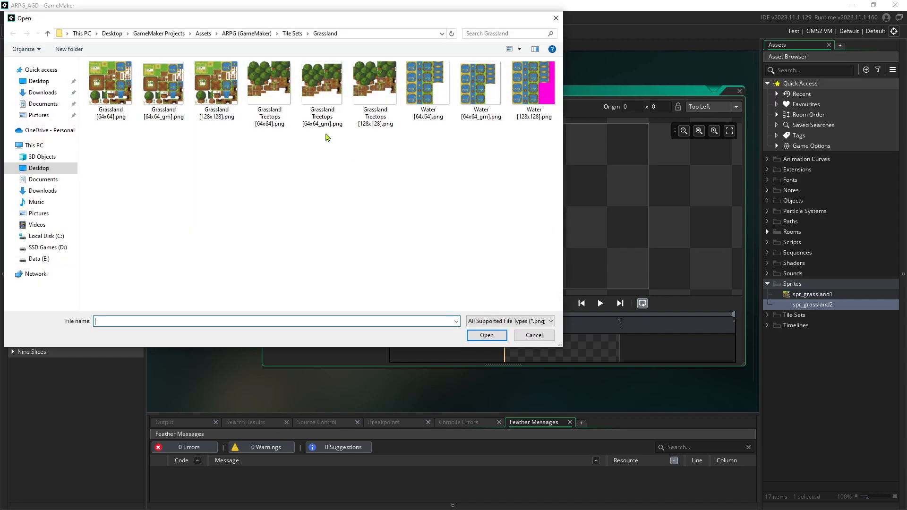
left_click(293, 33)
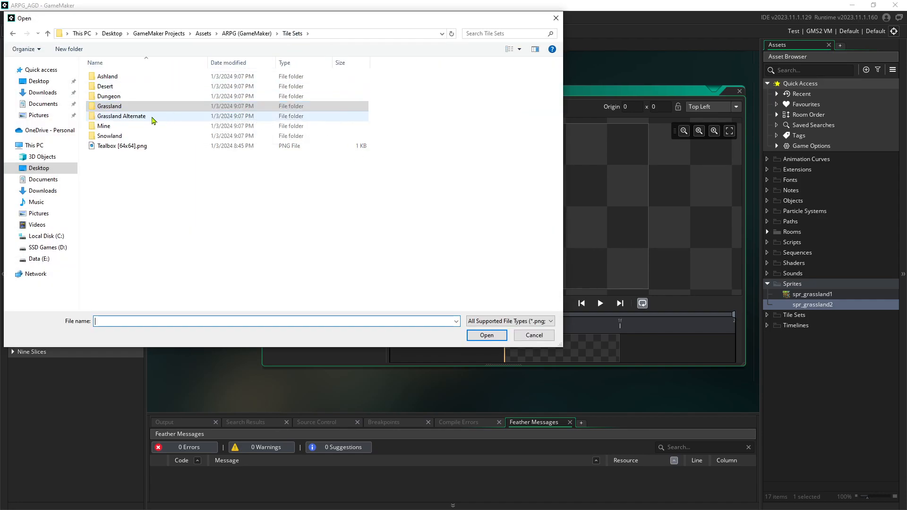
double_click(114, 118)
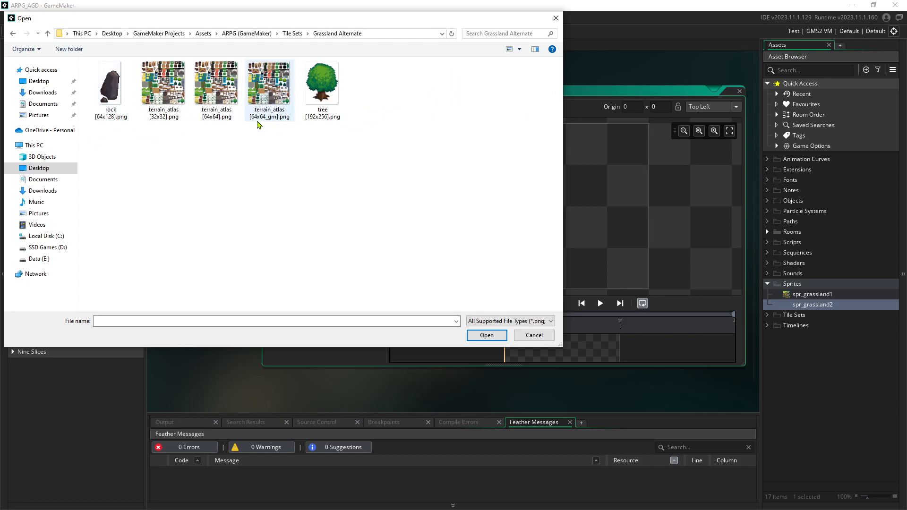
left_click(272, 120)
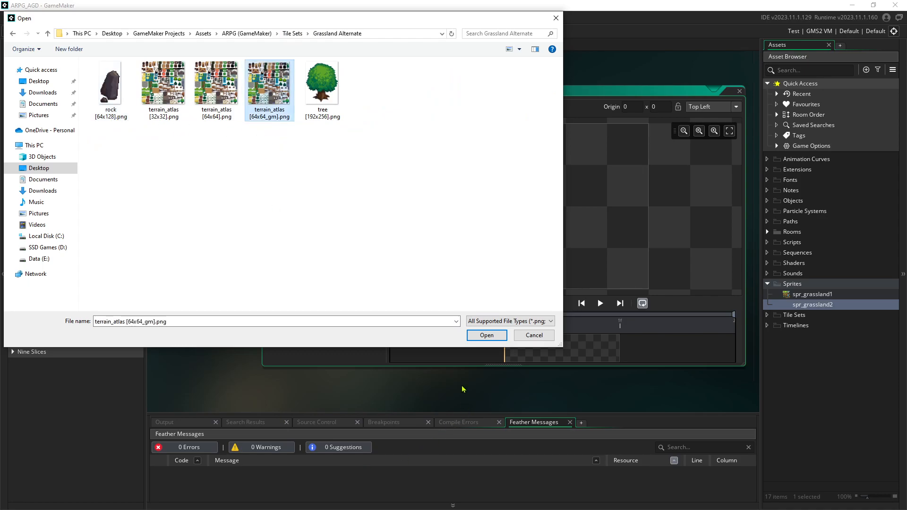
left_click(486, 336)
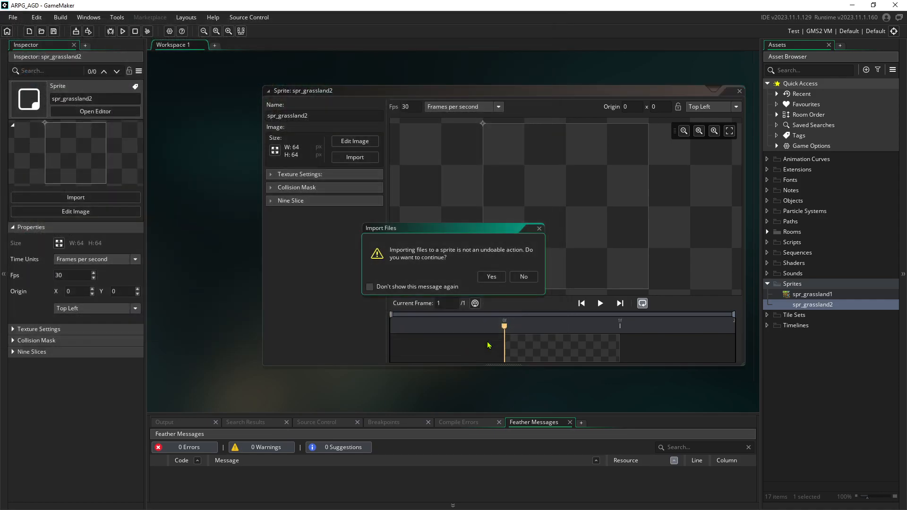
left_click(490, 277)
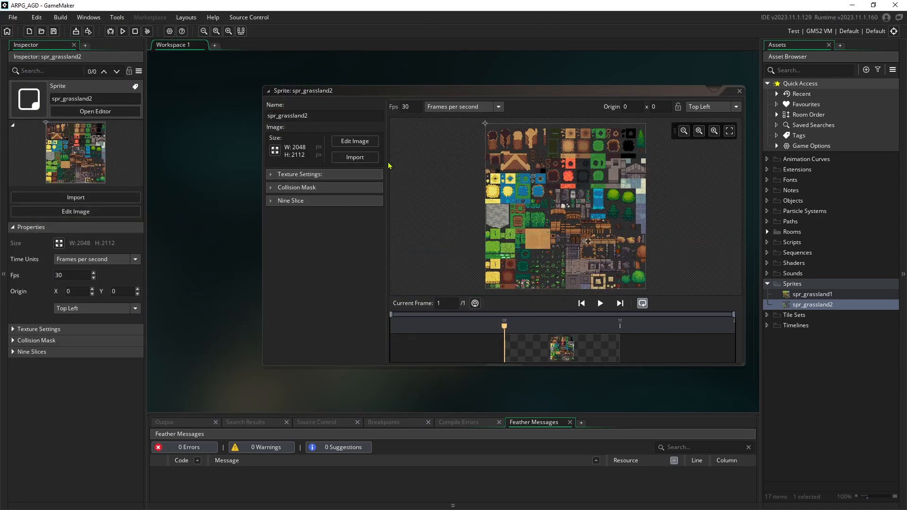
left_click(740, 91)
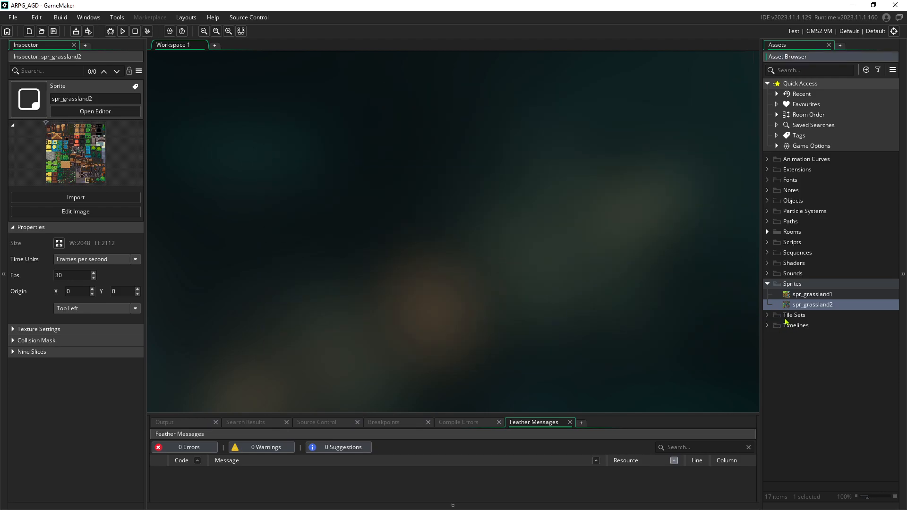
Create a new tile set in the Tile Sets group named ts_grassland1
right_click(786, 317)
mouse_move(790, 322)
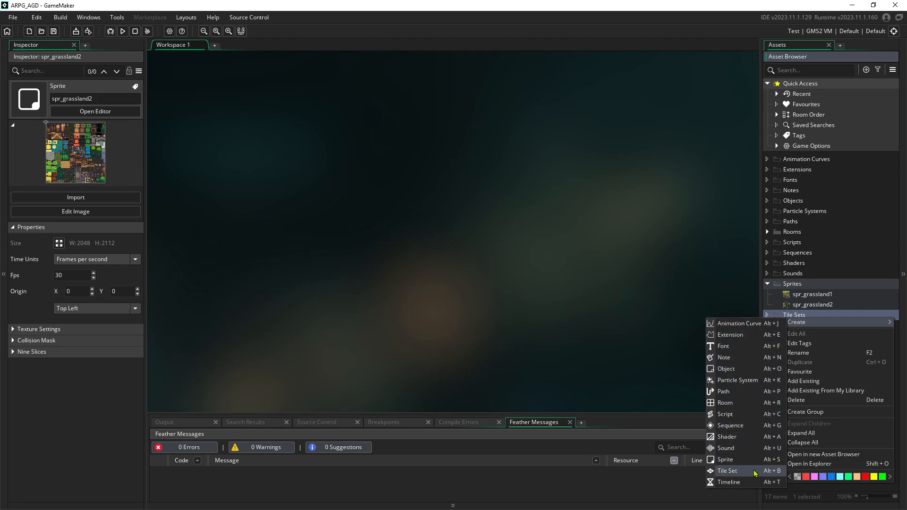
left_click(727, 471)
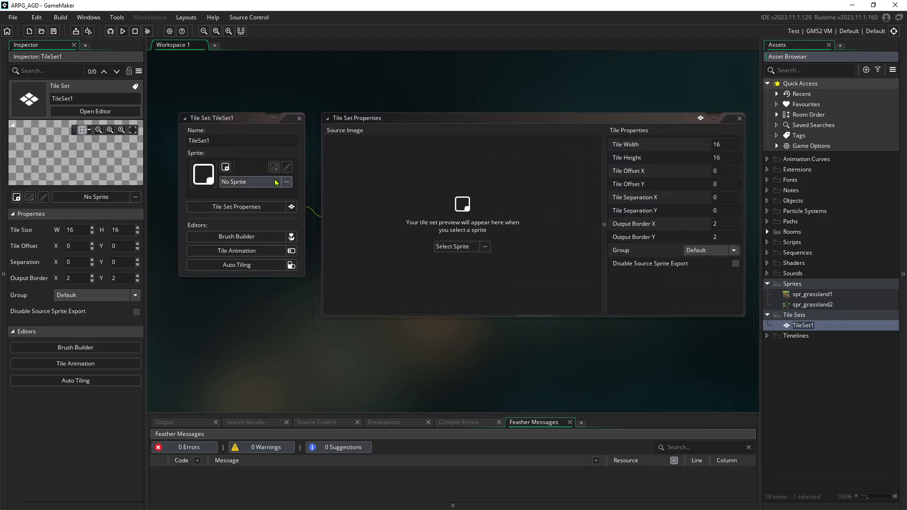
type("ts_grassland1")
key("Return")
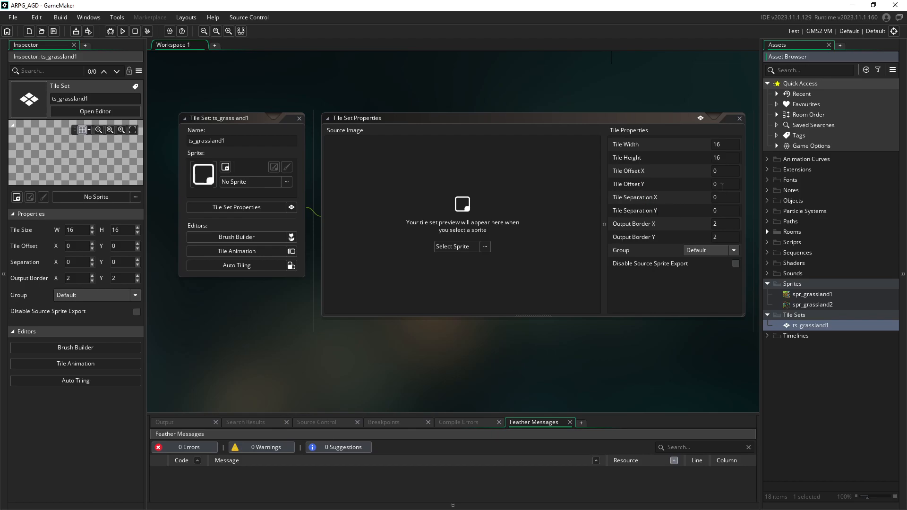
Assign spr_grassland1 as the sprite for ts_grassland1
left_click(486, 248)
double_click(575, 273)
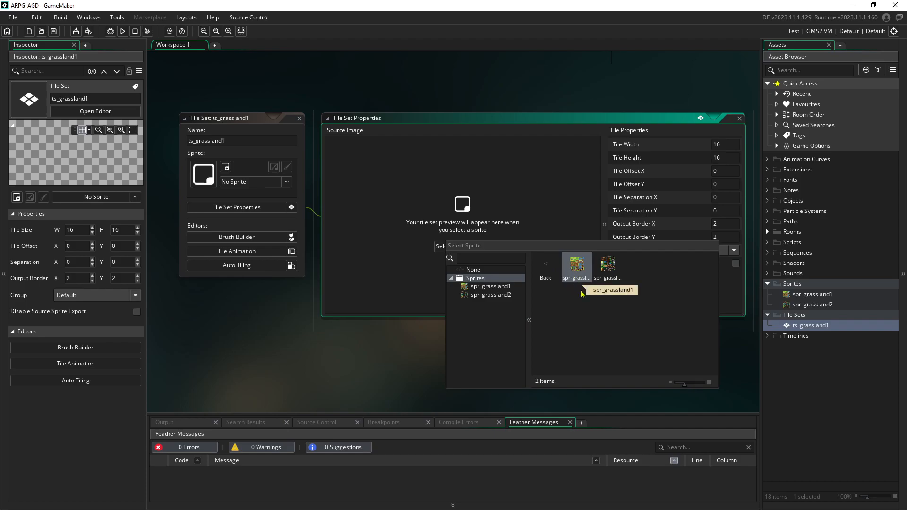
mouse_move(684, 383)
left_mouse_down()
mouse_move(674, 386)
mouse_move(691, 383)
left_mouse_up()
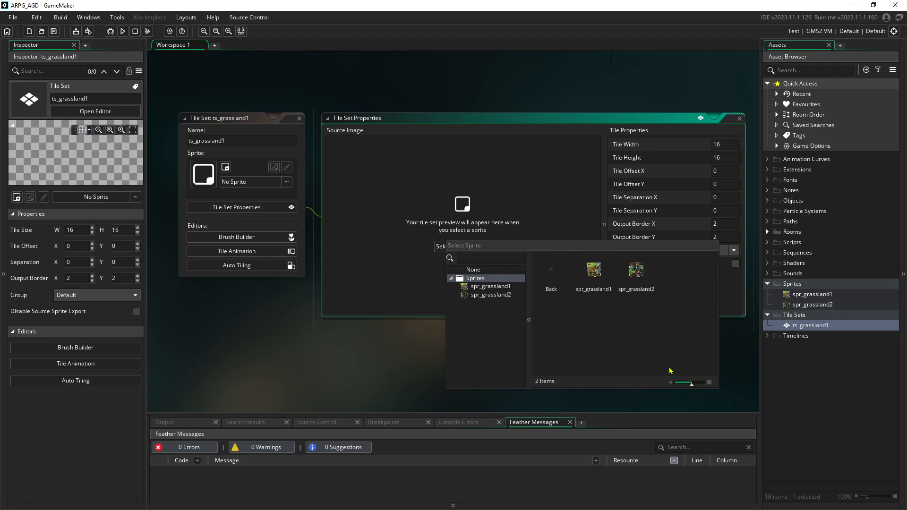
left_click(494, 287)
scroll(398, 159, "up", 3)
scroll(467, 256, "down", 3)
scroll(457, 211, "left", 2, "shift")
scroll(457, 211, "up", 3, "ctrl")
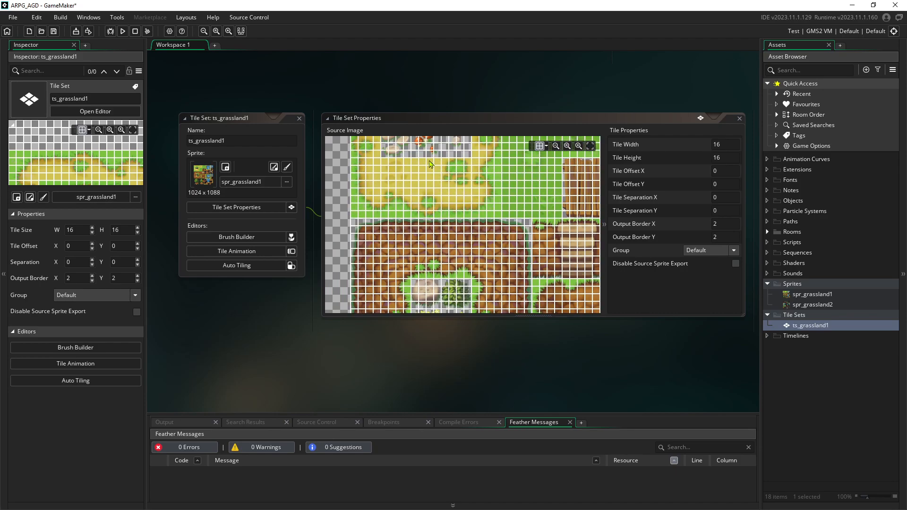
scroll(431, 164, "up", 2)
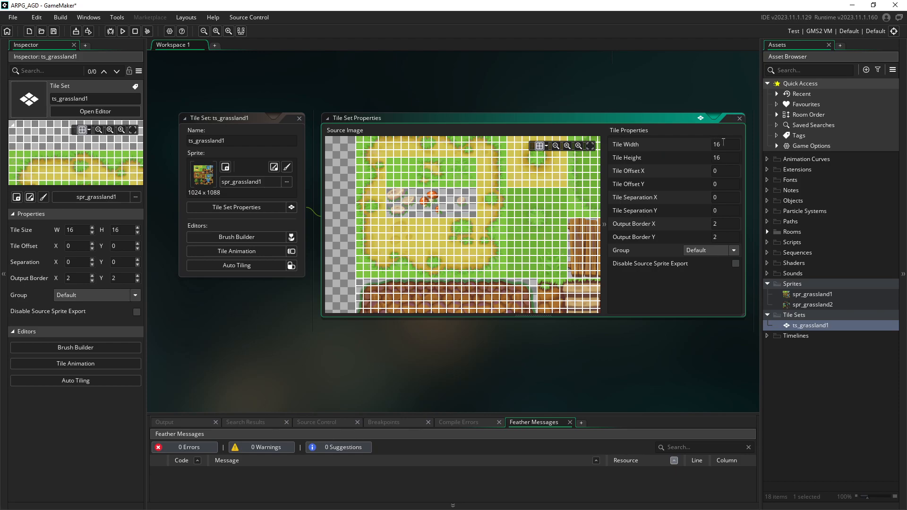
Set tile width and height to 64 and check the gridded tile preview
type("64")
left_click_drag(727, 158, 712, 159)
type("64")
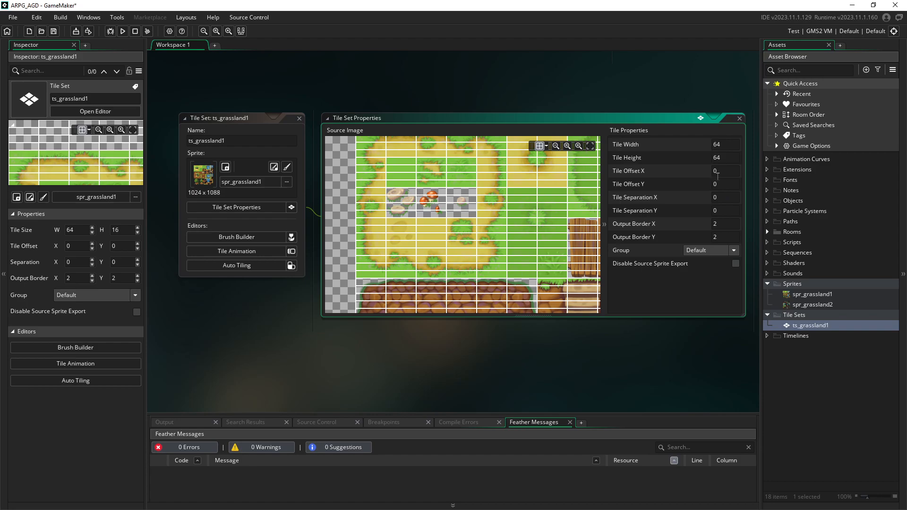
middle_click_drag(470, 202, 473, 241)
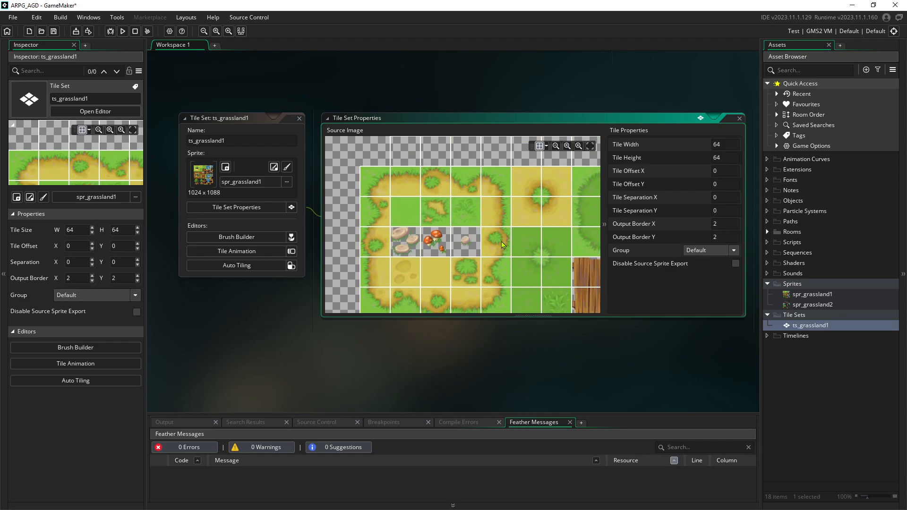
middle_click_drag(432, 199, 440, 212)
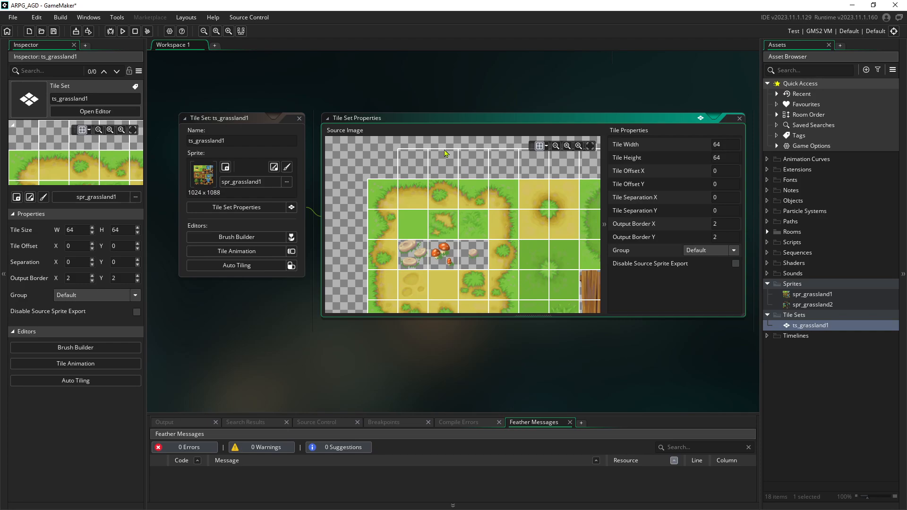
scroll(473, 199, "down", 5)
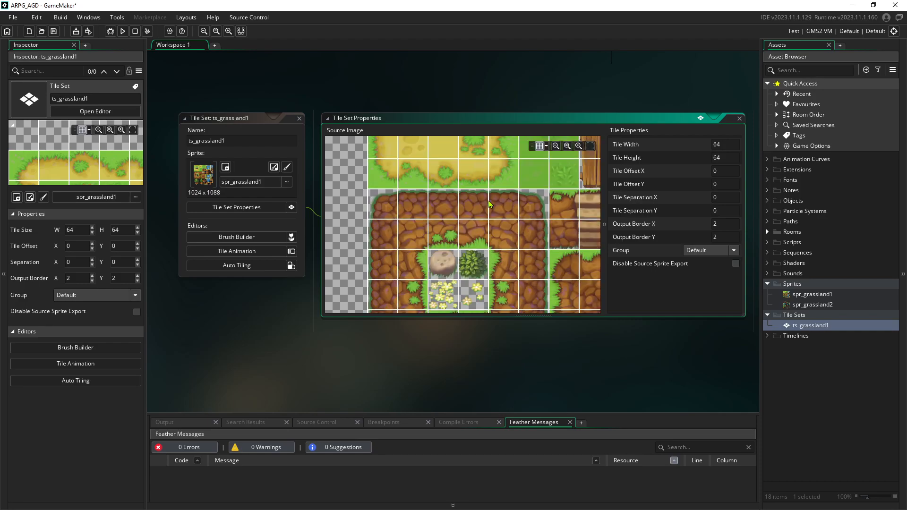
scroll(481, 221, "down", 5)
scroll(480, 222, "up", 2)
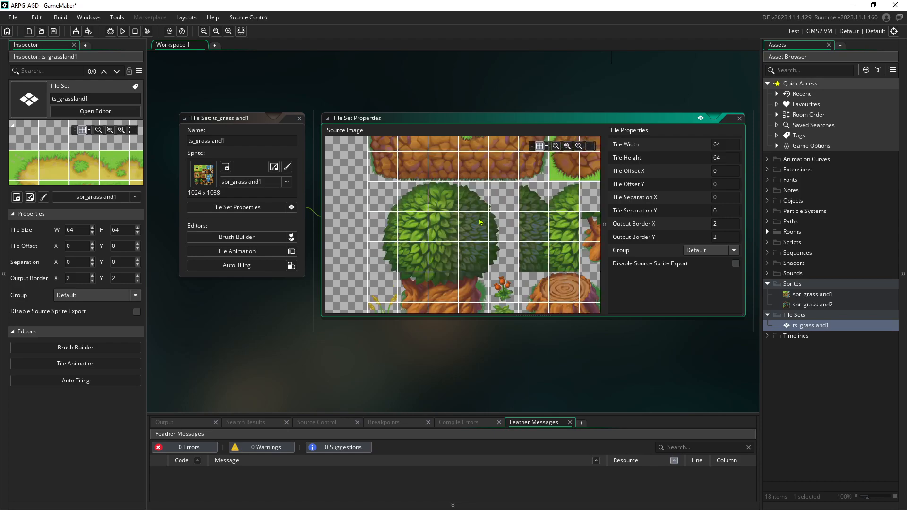
scroll(480, 222, "down", 1, "ctrl")
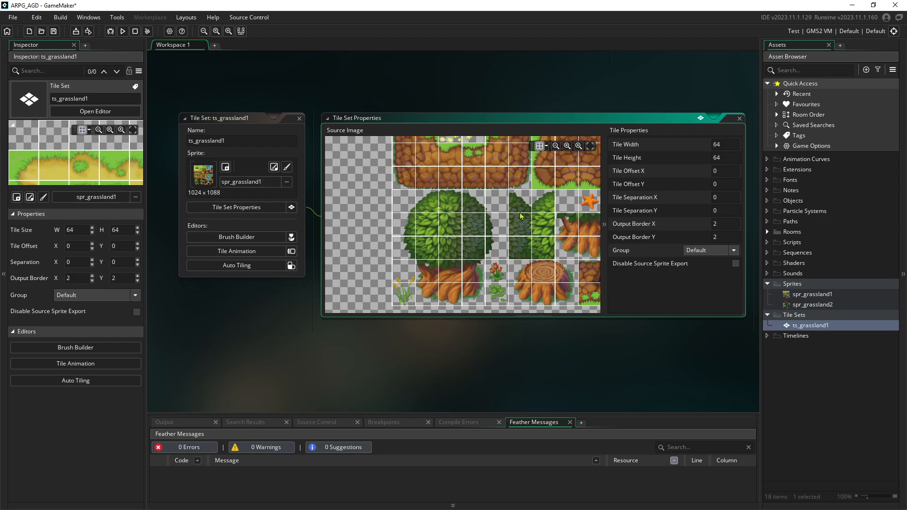
scroll(511, 194, "down", 2)
middle_click_drag(510, 195, 469, 273)
scroll(479, 227, "up", 4)
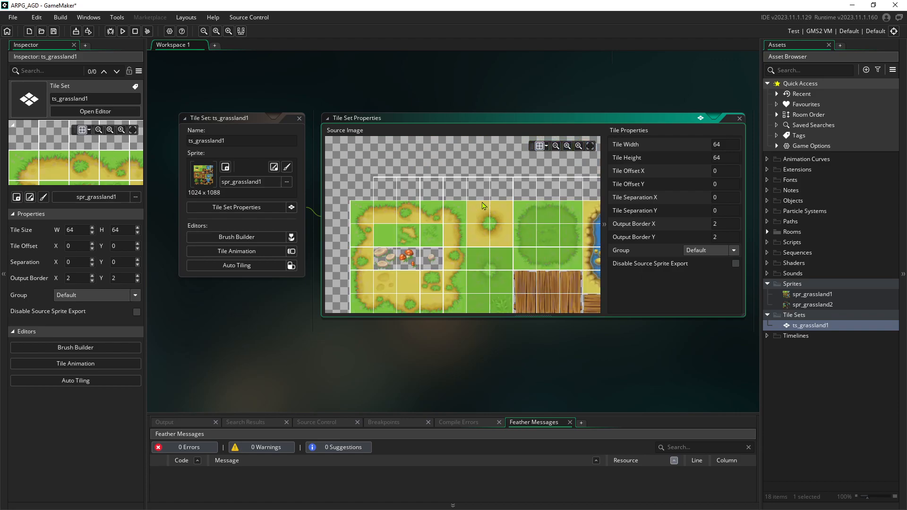
scroll(483, 206, "down", 2)
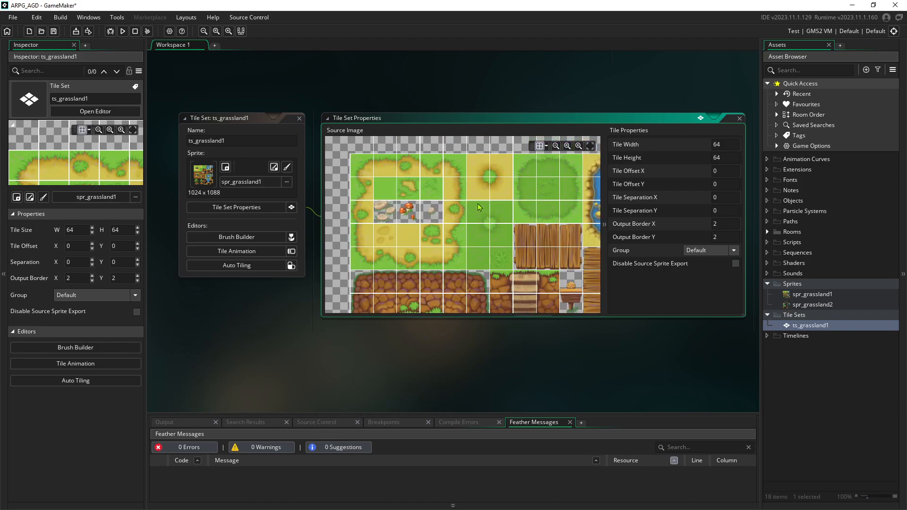
Create a new tile set in the Tile Sets group named ts_grassland2
right_click(795, 316)
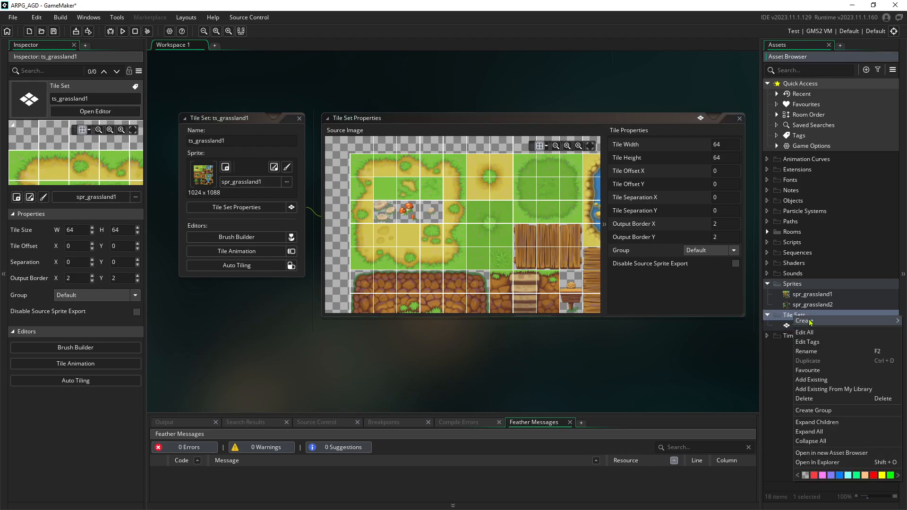
mouse_move(811, 322)
left_click(757, 471)
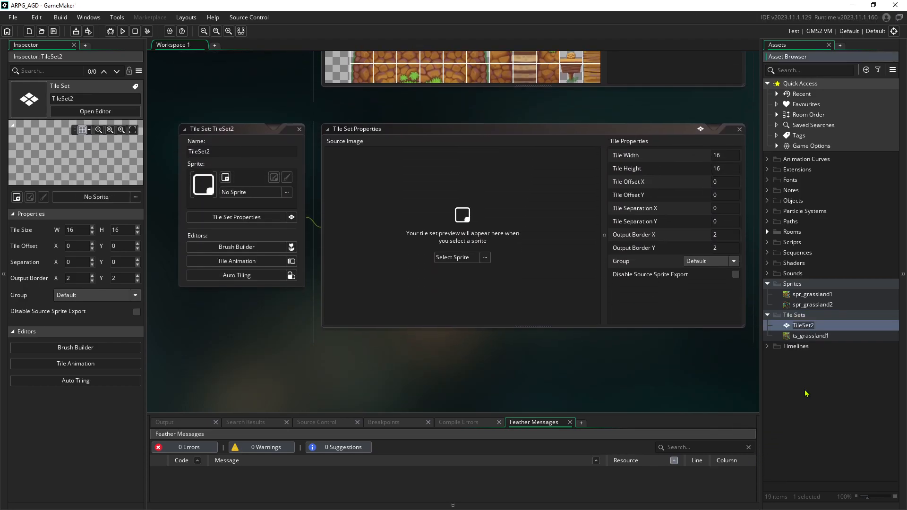
type("ts_grassland2")
key("Return")
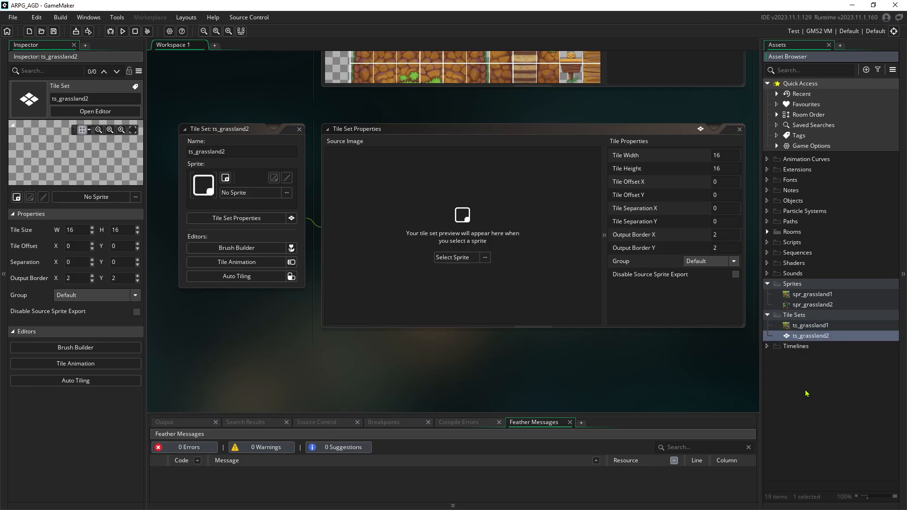
Assign spr_grassland2 to ts_grassland2 with 64×64 tile width and height
left_click(452, 257)
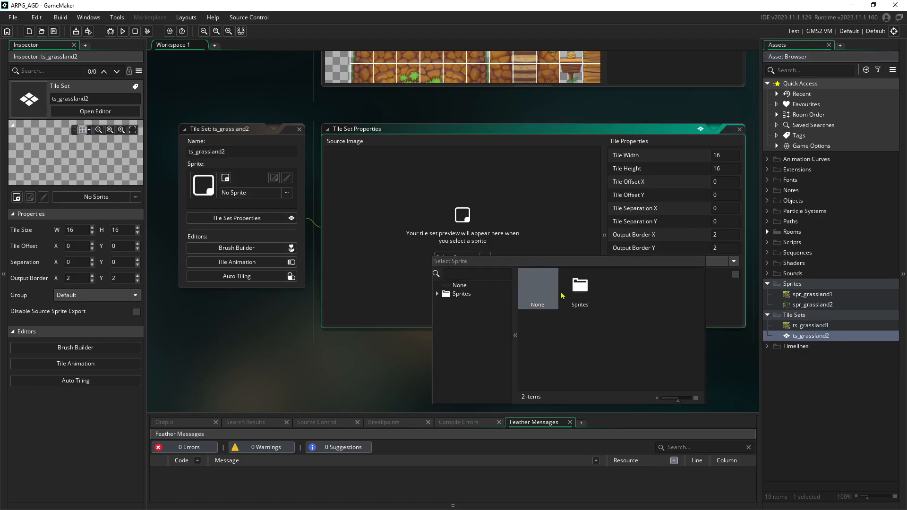
double_click(565, 295)
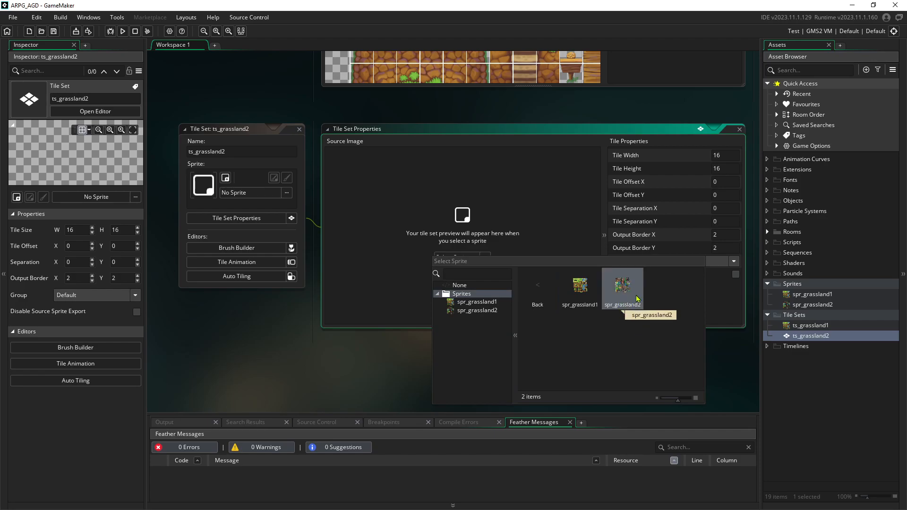
double_click(623, 286)
left_click(721, 152)
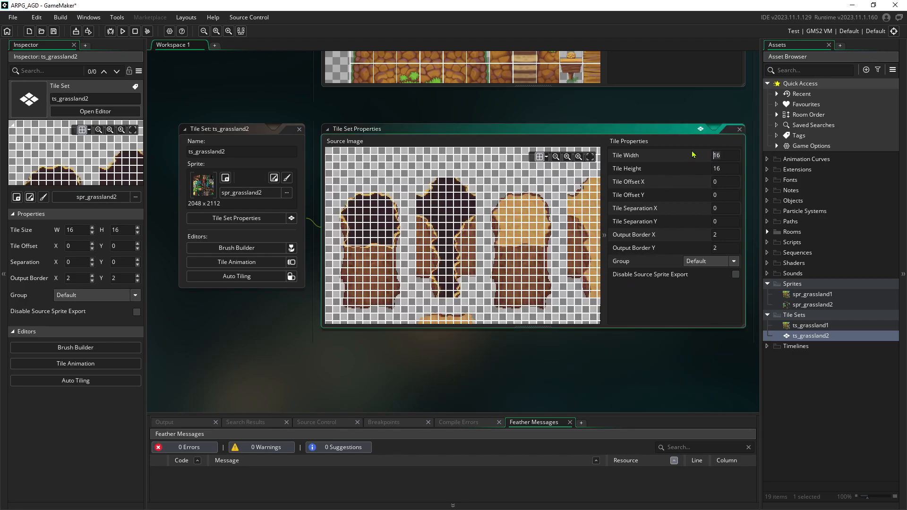
type("64")
key("Tab")
type("64")
key("Tab")
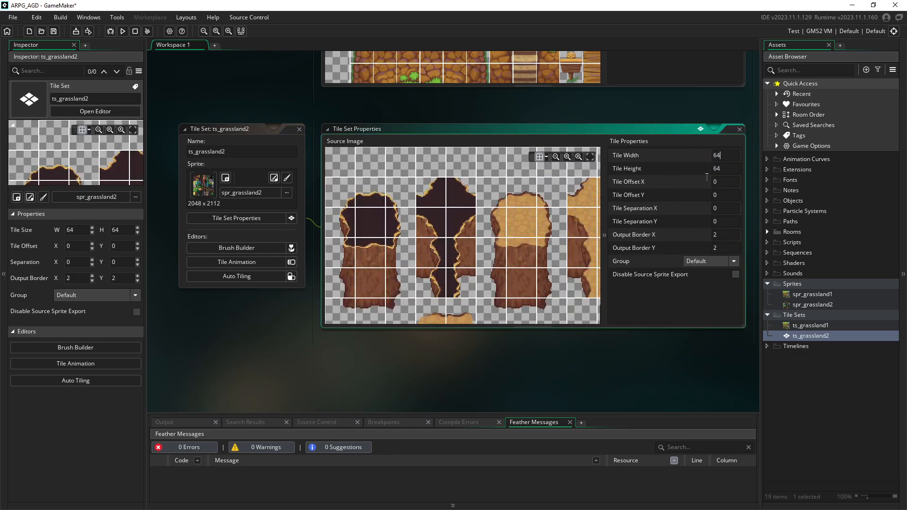
scroll(507, 232, "down", 3)
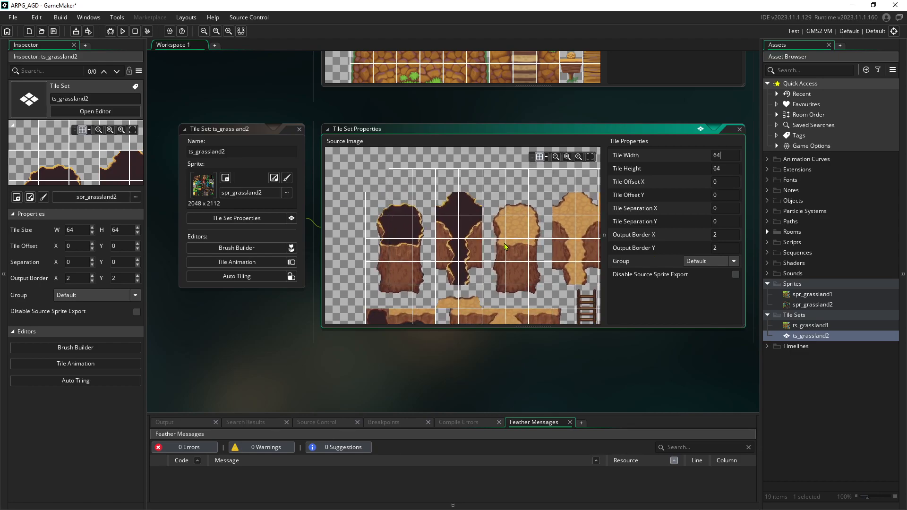
scroll(437, 210, "down", 2)
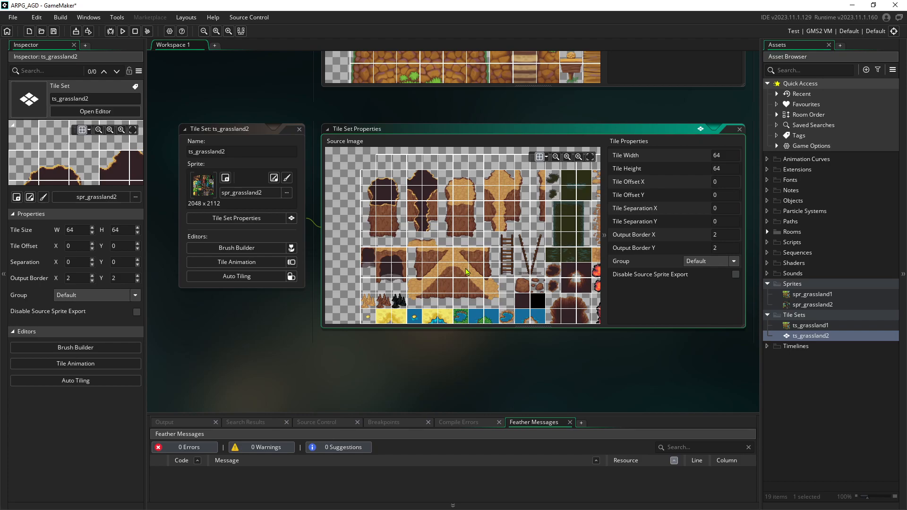
scroll(564, 221, "up", 3, "ctrl")
scroll(524, 215, "up", 2, "ctrl")
middle_click_drag(381, 198, 468, 285)
middle_click_drag(387, 217, 513, 202)
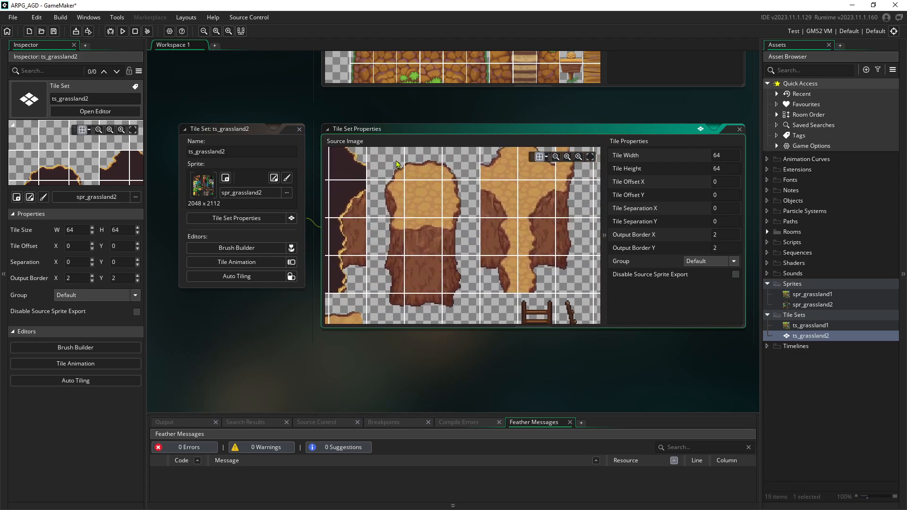
middle_click_drag(393, 170, 413, 182)
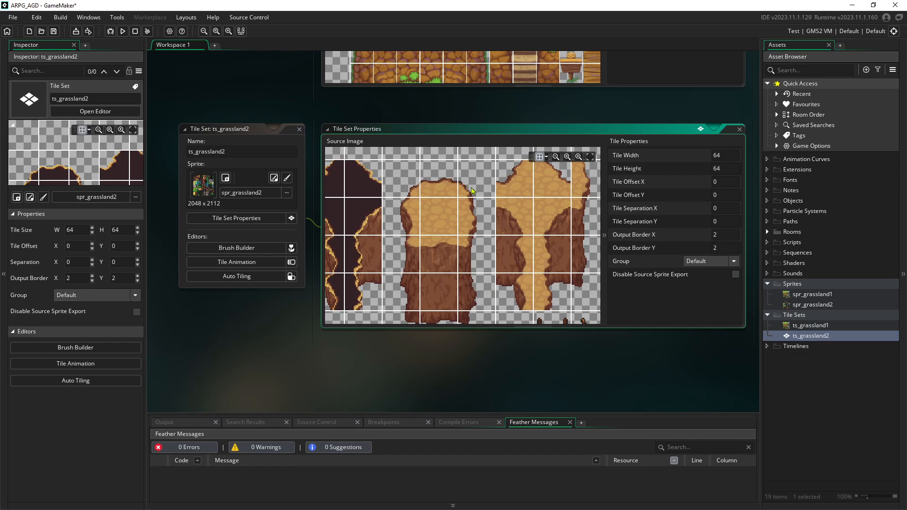
scroll(455, 220, "down", 1)
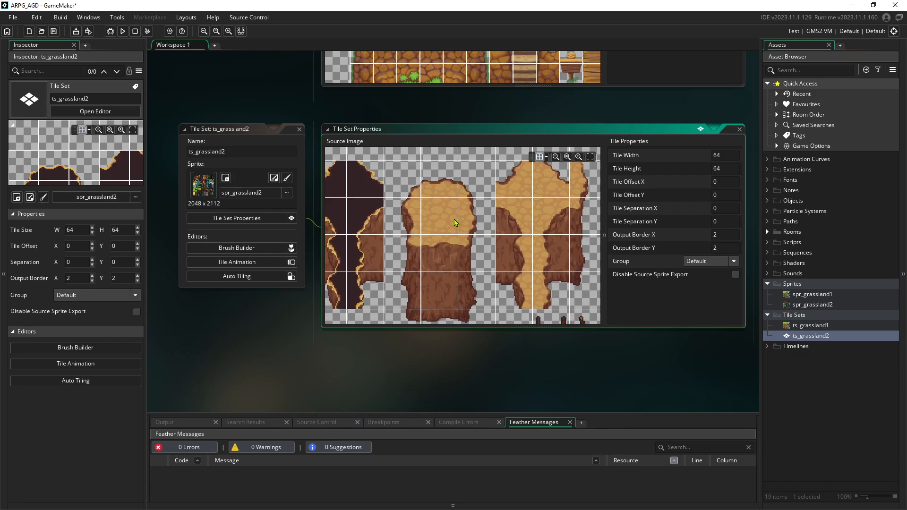
scroll(455, 218, "down", 1)
scroll(456, 210, "down", 2)
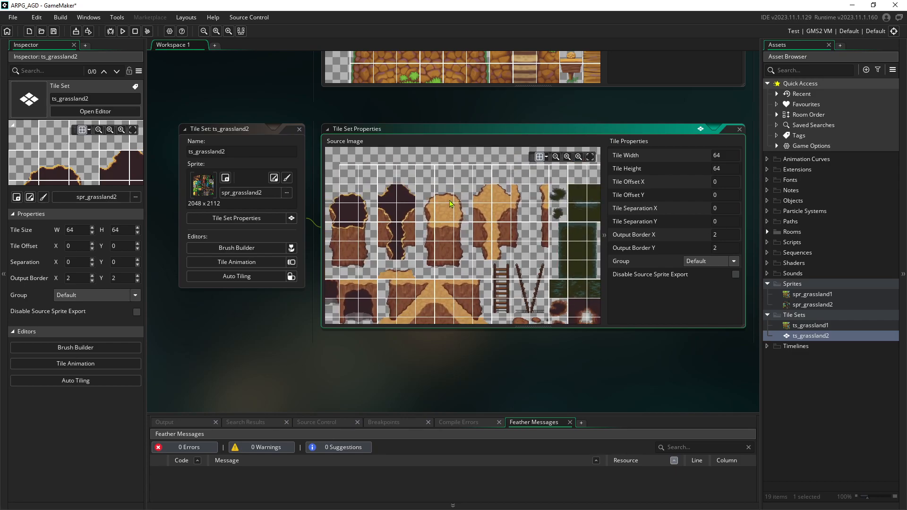
middle_click_drag(456, 204, 450, 205)
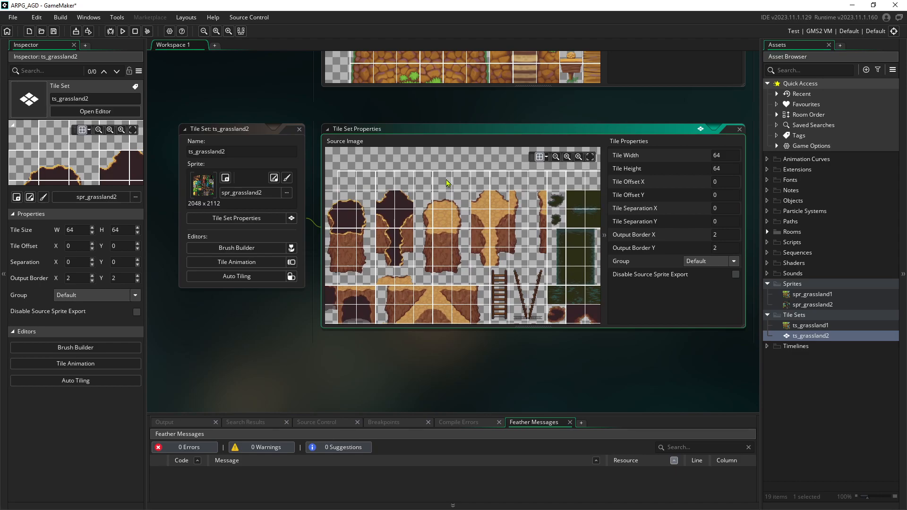
Close the ts_grassland2, ts_grassland1 and spr_grassland1 editors, then select Room1 under Rooms
left_click(740, 130)
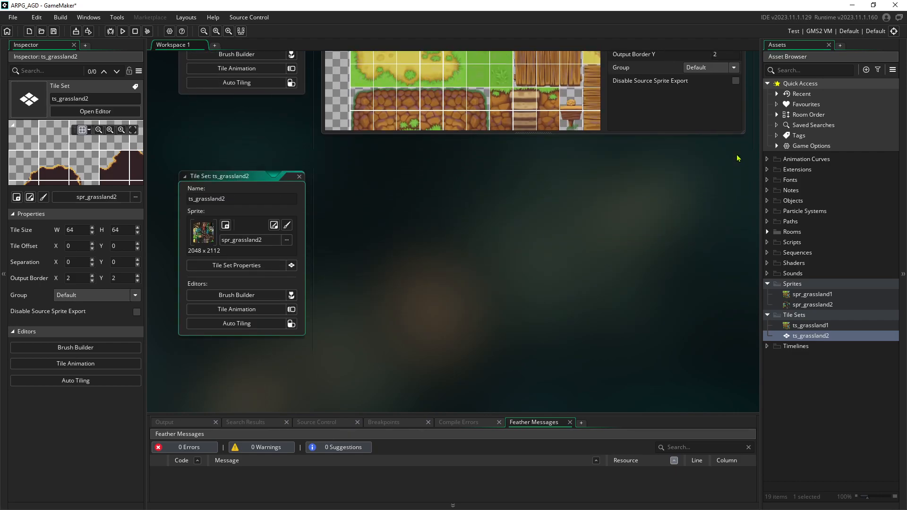
left_click(299, 149)
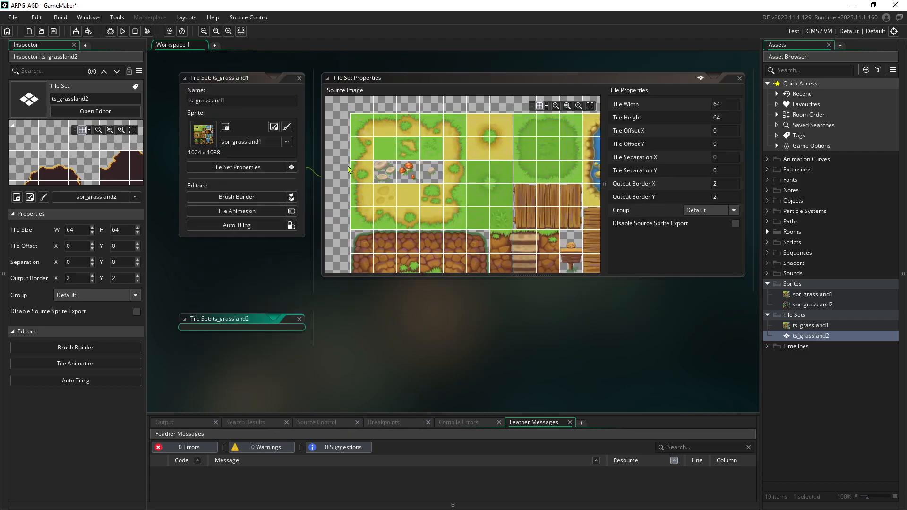
left_click(300, 162)
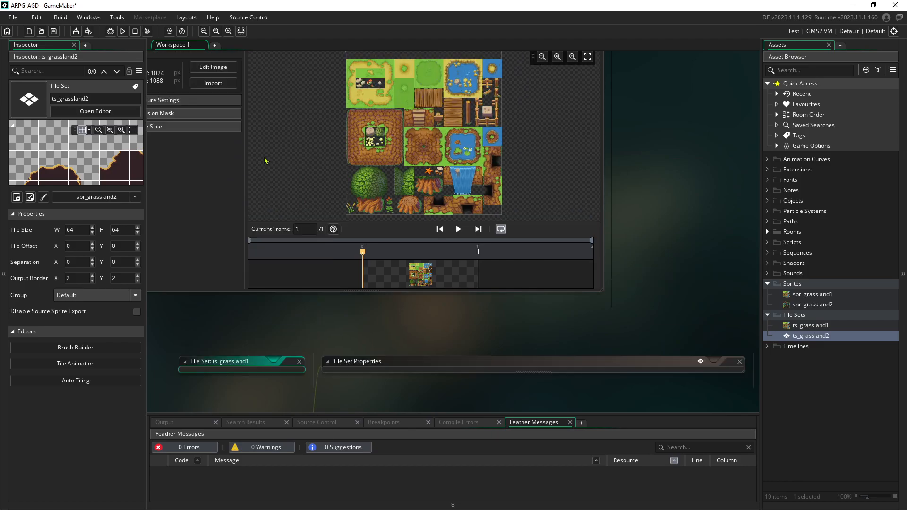
left_click(598, 158)
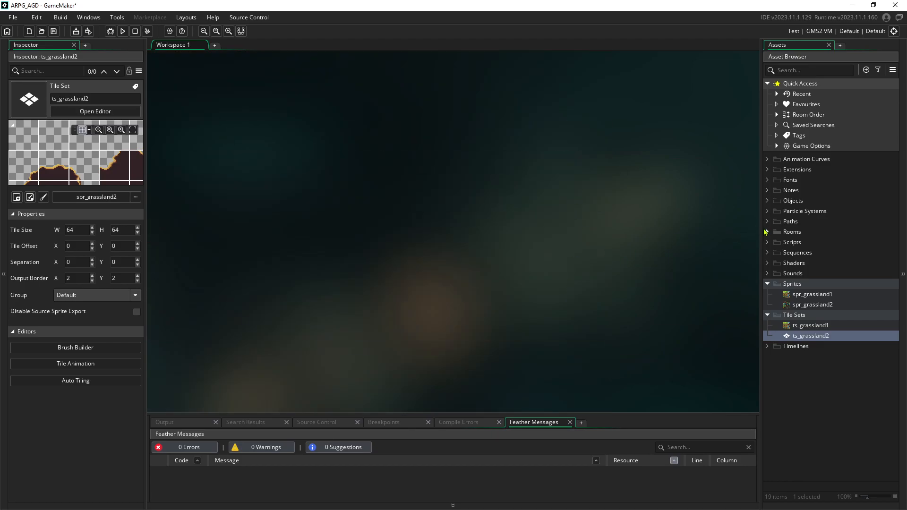
left_click(767, 232)
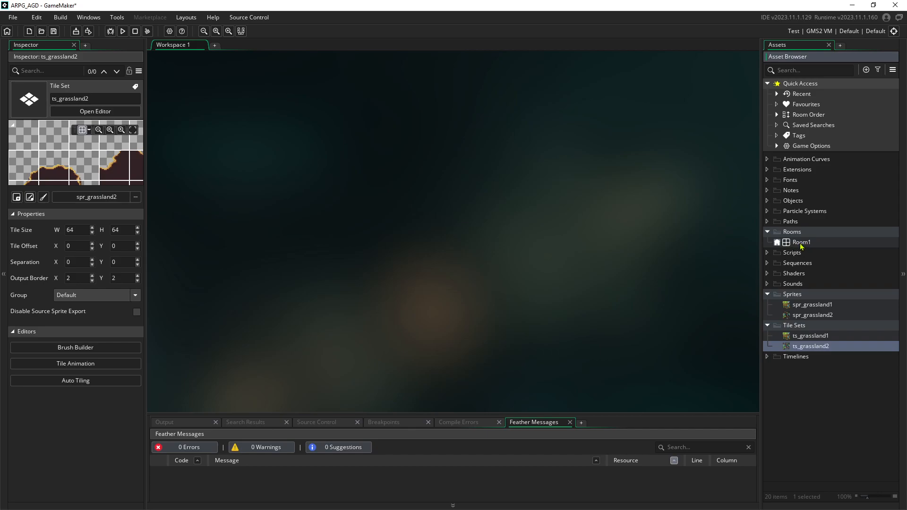
left_click(802, 243)
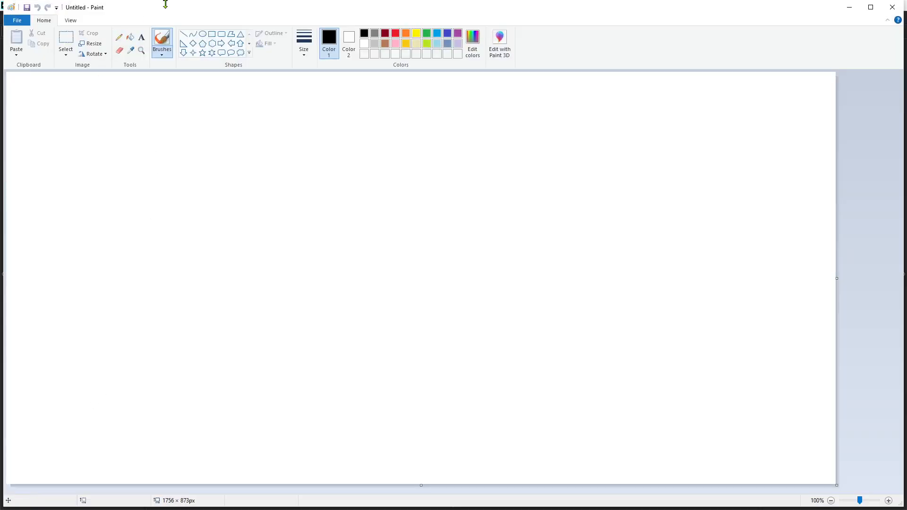
Maximize Paint and sketch green grass strokes in the lower-left area
left_click_drag(224, 7, 230, 7)
double_click(234, 11)
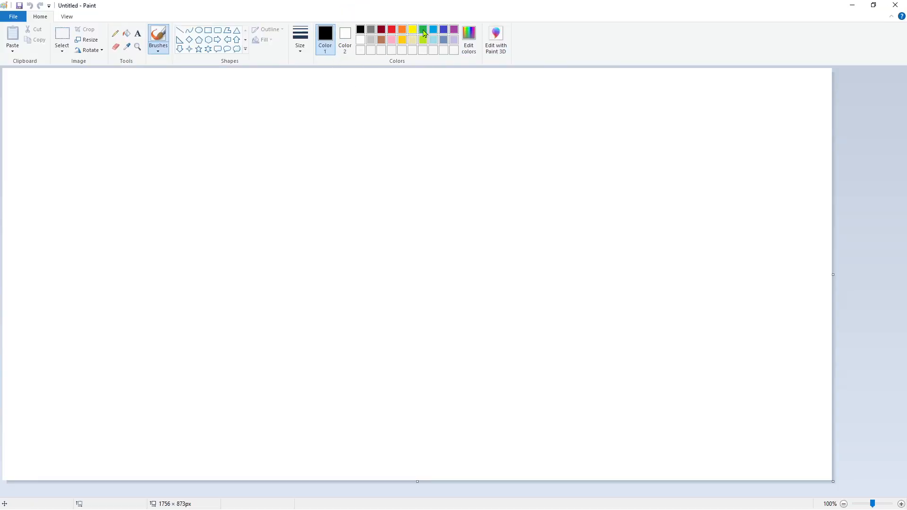
left_click(424, 30)
left_click_drag(245, 332, 234, 314)
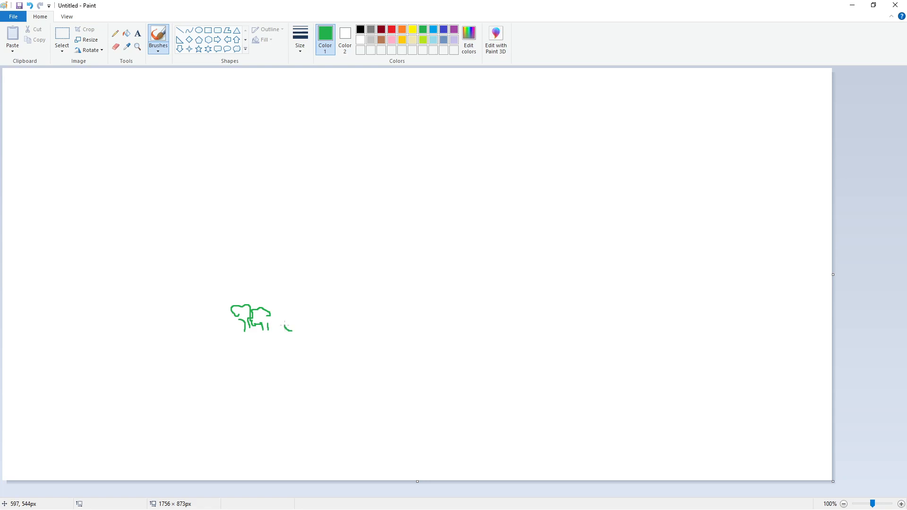
mouse_move(267, 338)
left_mouse_down()
mouse_move(244, 356)
mouse_move(268, 364)
left_mouse_up()
mouse_move(302, 349)
left_mouse_down()
mouse_move(280, 377)
mouse_move(285, 403)
left_mouse_up()
left_click_drag(314, 387, 295, 414)
left_click_drag(281, 377, 254, 396)
left_click_drag(323, 393, 340, 366)
left_click_drag(324, 361, 331, 353)
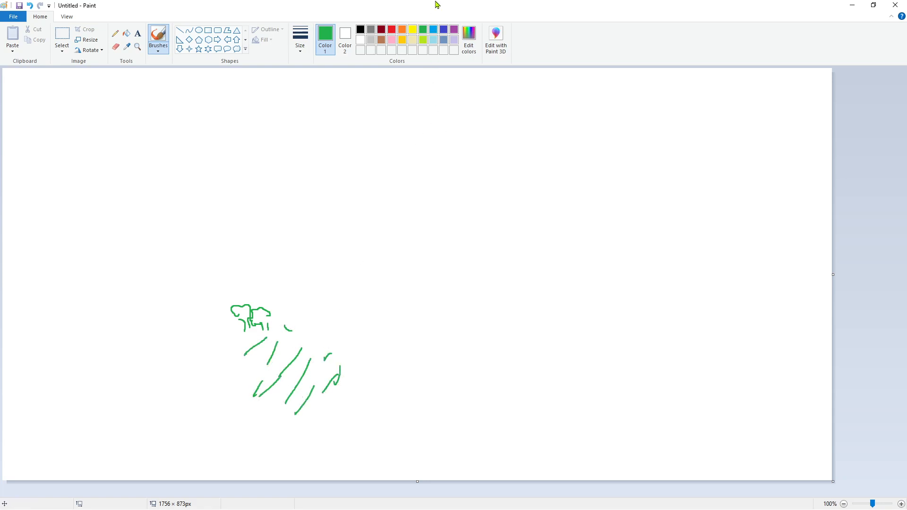
Draw a light blue diagonal river and brown zigzag cliff peaks along the top
left_click(433, 30)
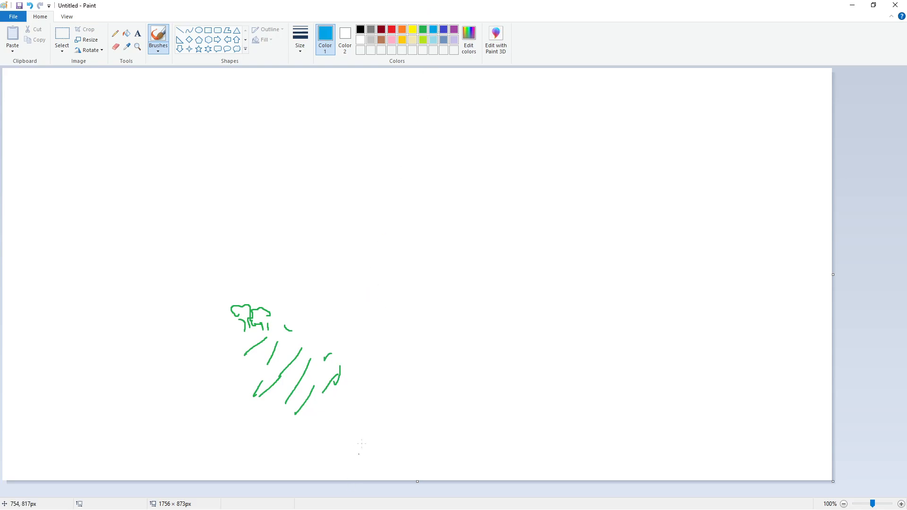
mouse_move(378, 460)
left_mouse_down()
mouse_move(329, 298)
mouse_move(337, 231)
mouse_move(359, 204)
mouse_move(544, 190)
left_mouse_up()
mouse_move(411, 465)
left_mouse_down()
mouse_move(392, 397)
mouse_move(380, 290)
mouse_move(396, 259)
mouse_move(433, 235)
mouse_move(559, 226)
left_mouse_up()
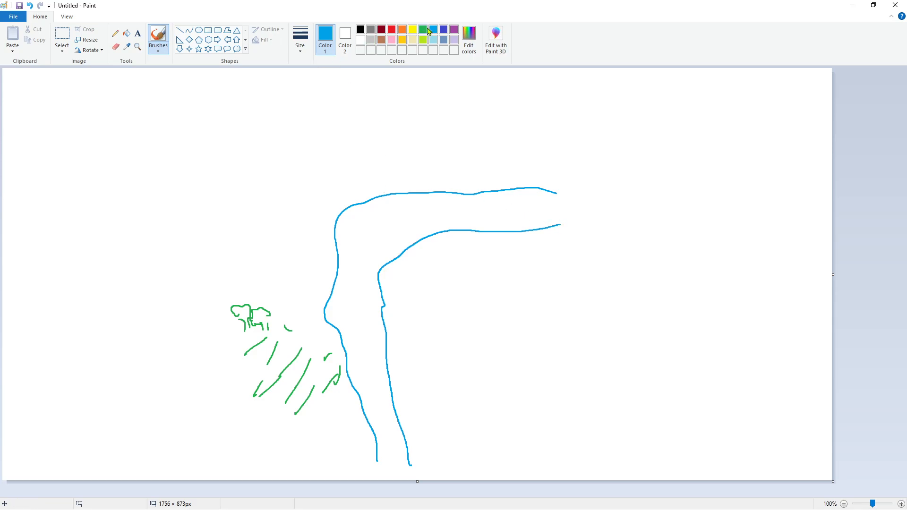
left_click(381, 40)
mouse_move(240, 124)
left_mouse_down()
mouse_move(253, 114)
mouse_move(278, 128)
mouse_move(362, 118)
mouse_move(395, 134)
mouse_move(539, 128)
mouse_move(557, 117)
left_mouse_up()
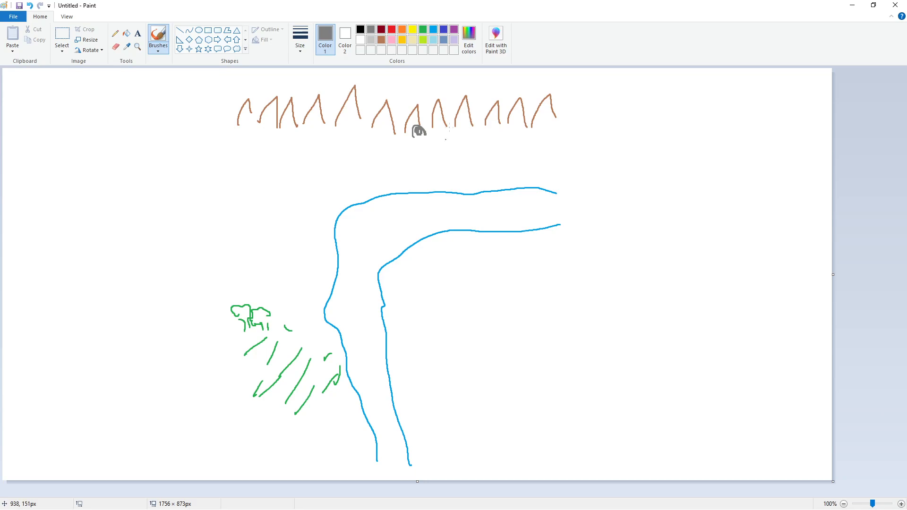
Add green foliage strokes, then draw a black box around the first room's area
left_click(423, 31)
mouse_move(225, 180)
left_mouse_down()
mouse_move(222, 158)
mouse_move(235, 152)
mouse_move(210, 137)
mouse_move(209, 155)
mouse_move(224, 171)
left_mouse_up()
mouse_move(220, 207)
left_mouse_down()
mouse_move(211, 195)
mouse_move(232, 189)
mouse_move(206, 186)
left_mouse_up()
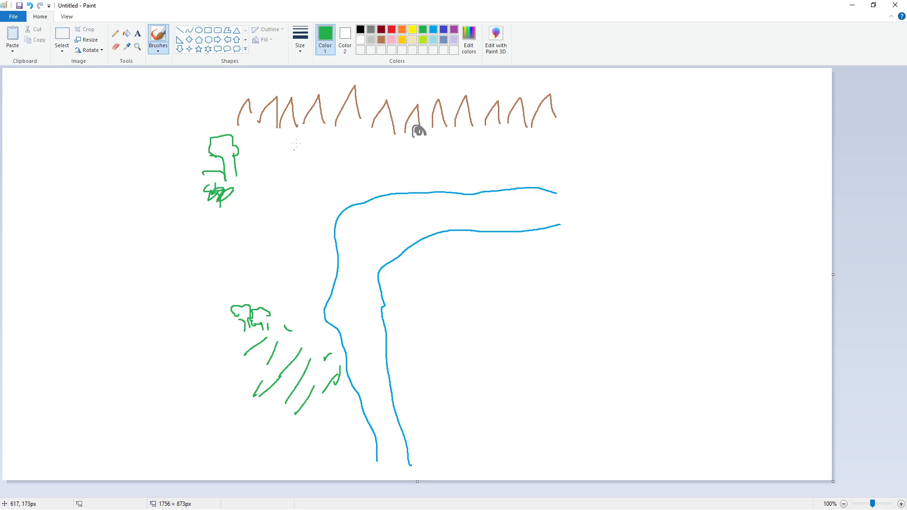
left_click(362, 31)
mouse_move(204, 87)
left_mouse_down()
mouse_move(196, 306)
mouse_move(539, 304)
mouse_move(559, 261)
mouse_move(559, 84)
mouse_move(450, 69)
mouse_move(207, 74)
left_mouse_up()
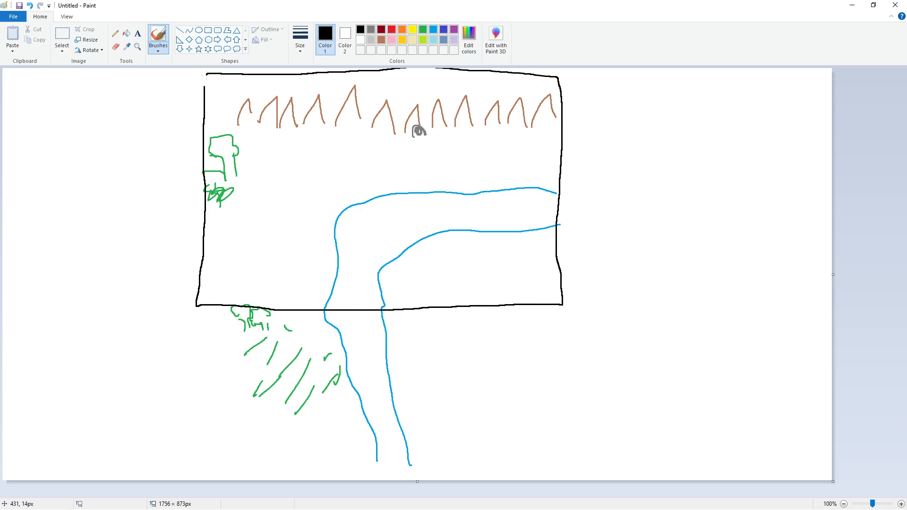
Label the top box room1 and draw a second box below labelled room2
mouse_move(132, 118)
left_mouse_down()
mouse_move(138, 101)
mouse_move(144, 108)
mouse_move(177, 96)
left_mouse_up()
mouse_move(193, 304)
left_mouse_down()
mouse_move(204, 436)
mouse_move(234, 479)
mouse_move(589, 477)
mouse_move(575, 308)
mouse_move(530, 306)
left_mouse_up()
mouse_move(102, 377)
left_mouse_down()
mouse_move(99, 345)
mouse_move(188, 349)
mouse_move(203, 337)
left_mouse_up()
Outline a room on the right and label it room3
mouse_move(564, 298)
left_mouse_down()
mouse_move(671, 292)
mouse_move(826, 305)
left_mouse_up()
mouse_move(831, 206)
left_mouse_down()
mouse_move(825, 116)
mouse_move(759, 89)
mouse_move(560, 76)
left_mouse_up()
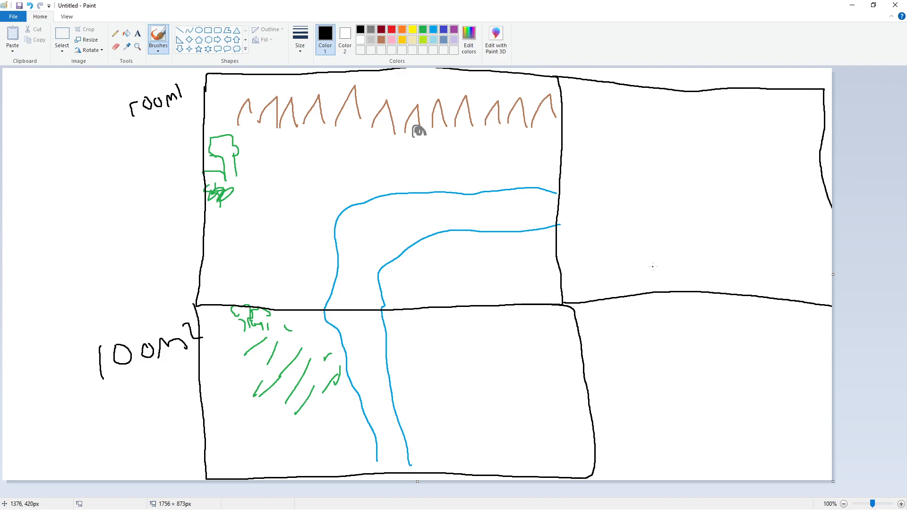
left_click_drag(621, 168, 635, 145)
mouse_move(649, 146)
left_mouse_down()
mouse_move(642, 161)
mouse_move(658, 148)
left_mouse_up()
mouse_move(670, 147)
left_mouse_down()
mouse_move(667, 158)
mouse_move(683, 152)
left_mouse_up()
mouse_move(695, 166)
left_mouse_down()
mouse_move(694, 157)
mouse_move(723, 160)
left_mouse_up()
mouse_move(729, 126)
left_mouse_down()
mouse_move(748, 127)
mouse_move(751, 155)
left_mouse_up()
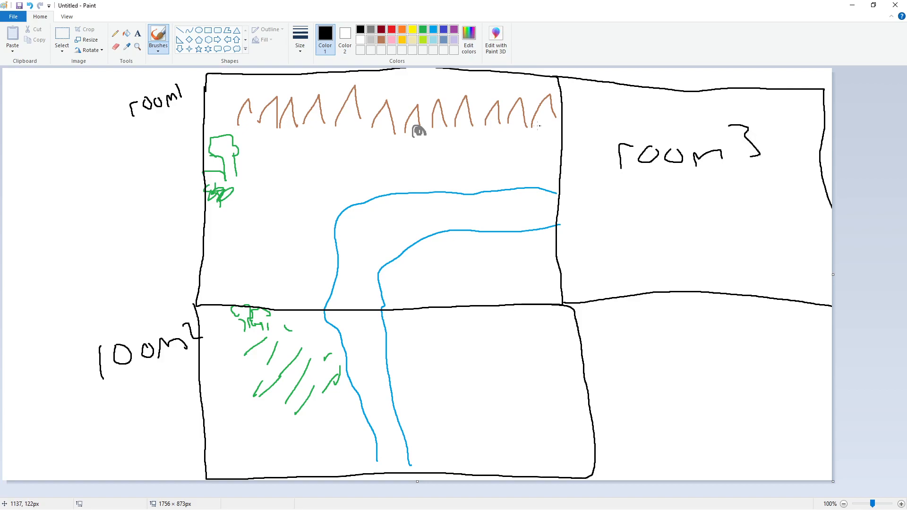
Circle the cave and draw an arrowed path from it to a box at the left
left_click_drag(417, 122, 415, 141)
mouse_move(418, 135)
left_mouse_down()
mouse_move(190, 220)
mouse_move(66, 233)
mouse_move(91, 244)
left_mouse_up()
left_click_drag(59, 198, 61, 286)
left_click_drag(58, 201, 6, 167)
left_click_drag(62, 284, 2, 283)
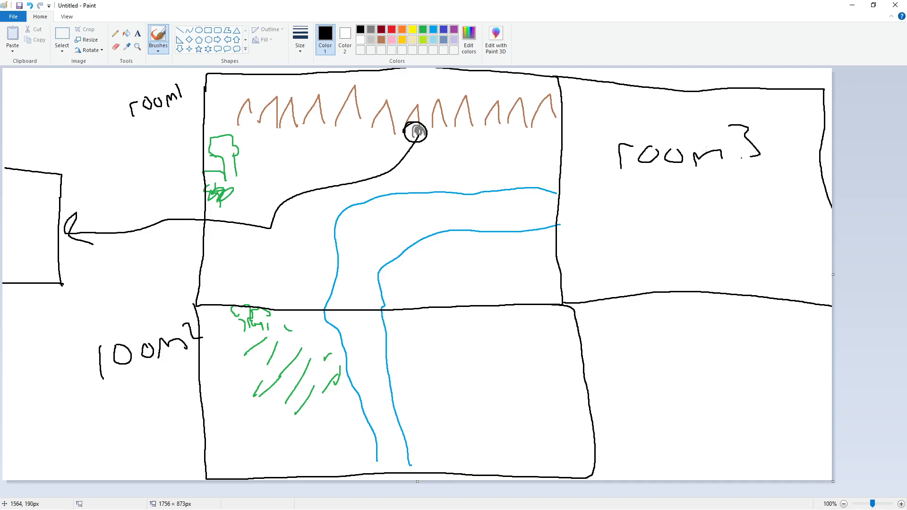
Brush exit arrows into room3 and room2 and x marks on the sketch, then close Paint without saving
mouse_move(531, 169)
left_mouse_down()
mouse_move(555, 165)
mouse_move(567, 176)
left_mouse_up()
mouse_move(303, 287)
left_mouse_down()
mouse_move(311, 324)
mouse_move(294, 324)
left_mouse_up()
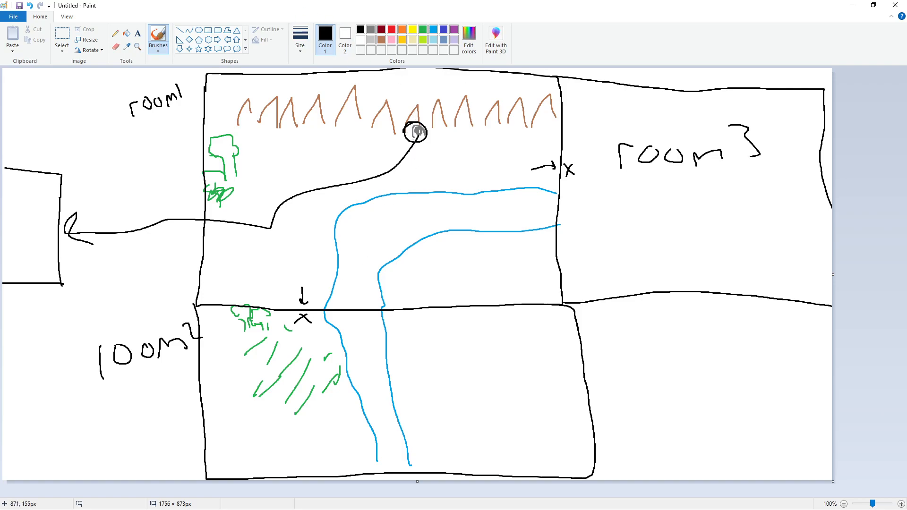
mouse_move(416, 141)
left_mouse_down()
mouse_move(427, 139)
mouse_move(416, 141)
mouse_move(416, 128)
mouse_move(425, 132)
left_mouse_up()
mouse_move(32, 254)
left_mouse_down()
mouse_move(42, 262)
mouse_move(33, 263)
left_mouse_up()
left_click_drag(34, 268, 41, 268)
left_click(895, 5)
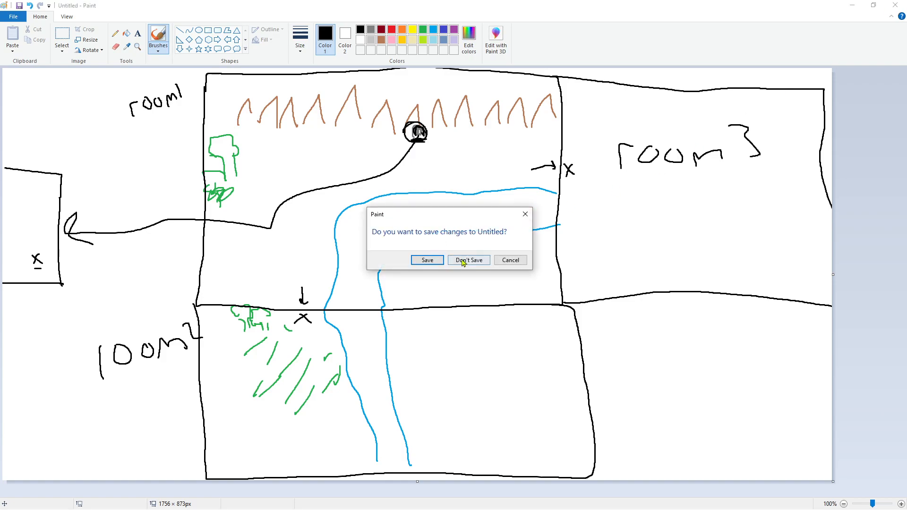
left_click(468, 259)
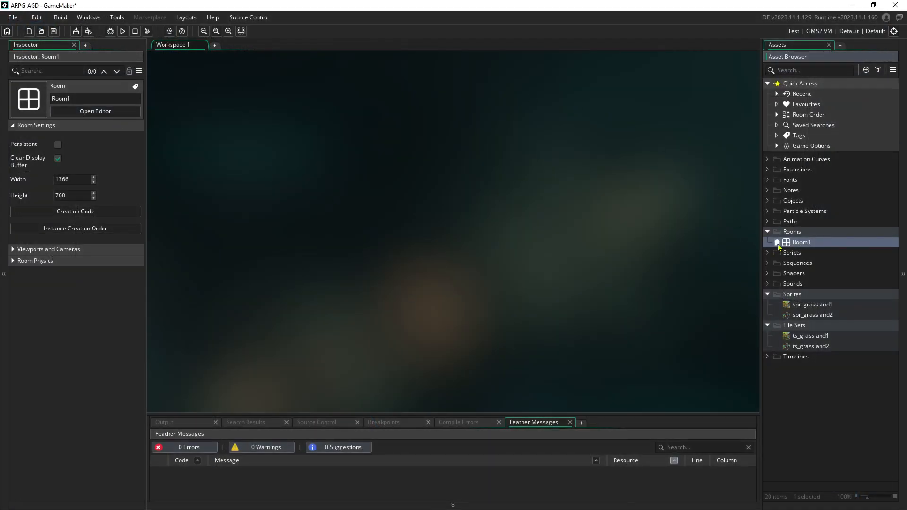
Open Room1 from the Asset Browser's Rooms folder in the room editor
double_click(802, 243)
scroll(392, 206, "down", 3)
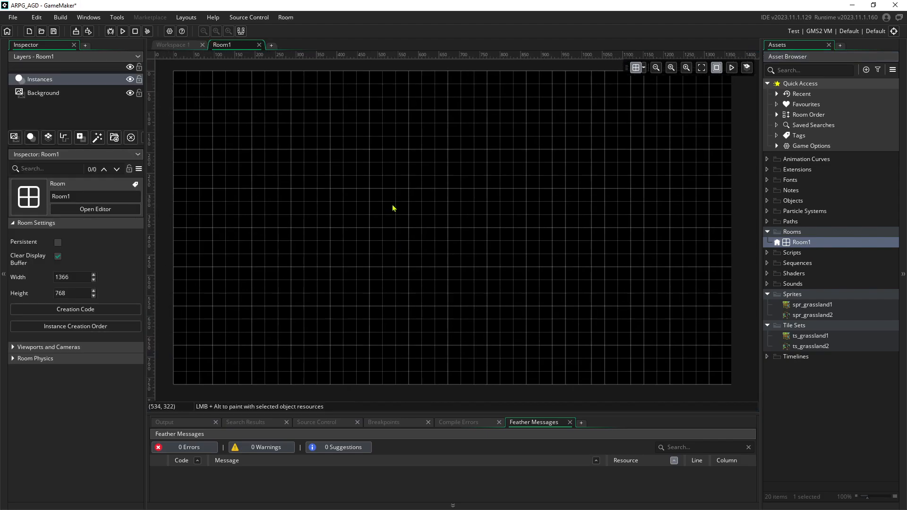
scroll(379, 208, "up", 2)
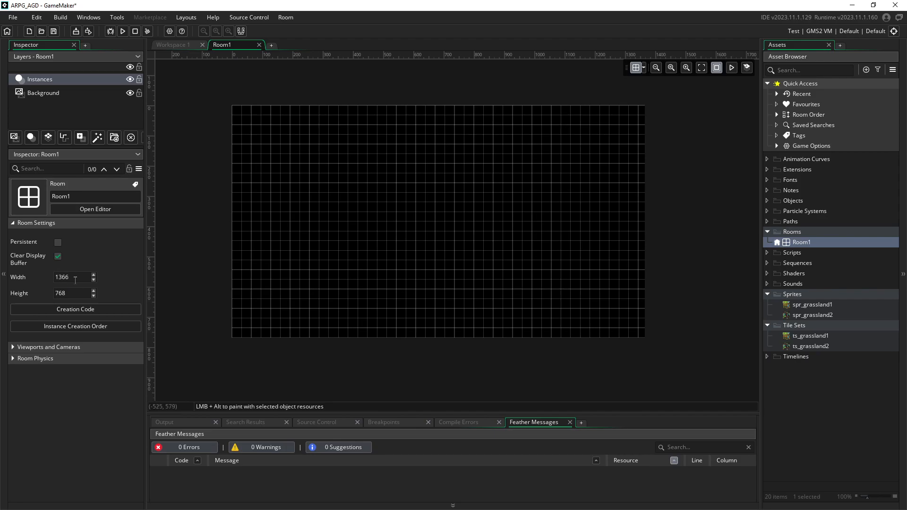
left_click(57, 348)
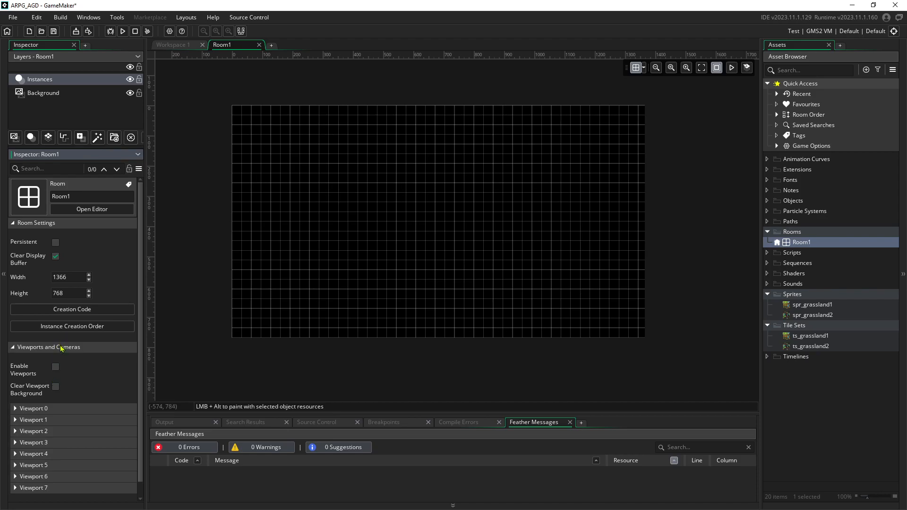
left_click(61, 349)
left_click(61, 349)
left_click(61, 410)
scroll(109, 369, "down", 1)
scroll(109, 369, "down", 3)
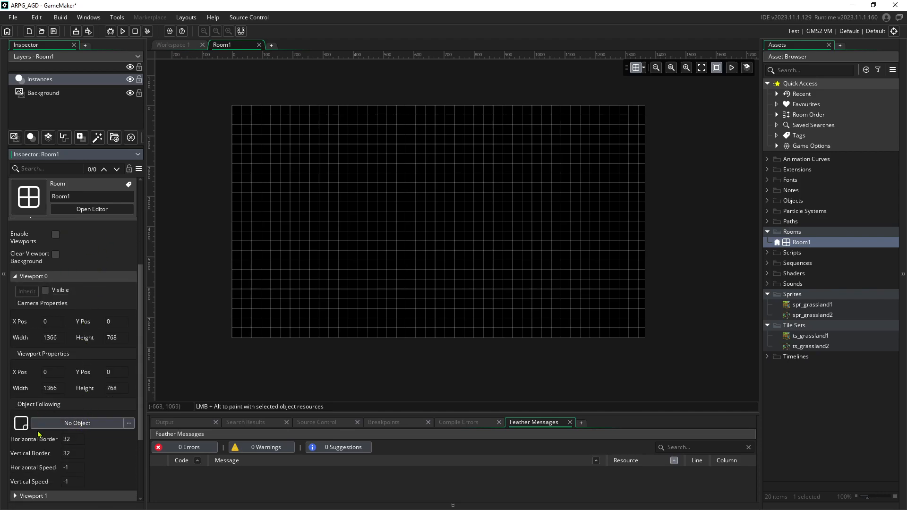
scroll(50, 418, "up", 1)
scroll(43, 406, "down", 1)
scroll(49, 402, "up", 1)
scroll(43, 371, "up", 2)
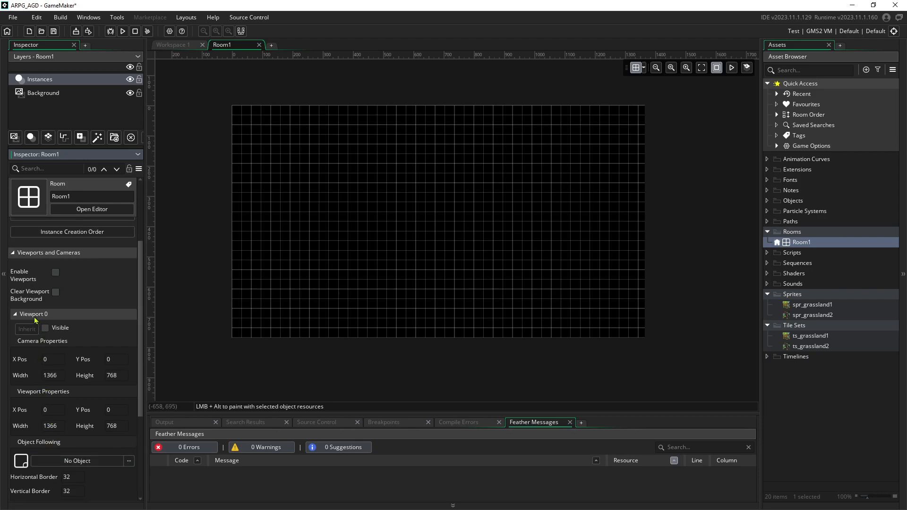
left_click(35, 319)
left_click(61, 334)
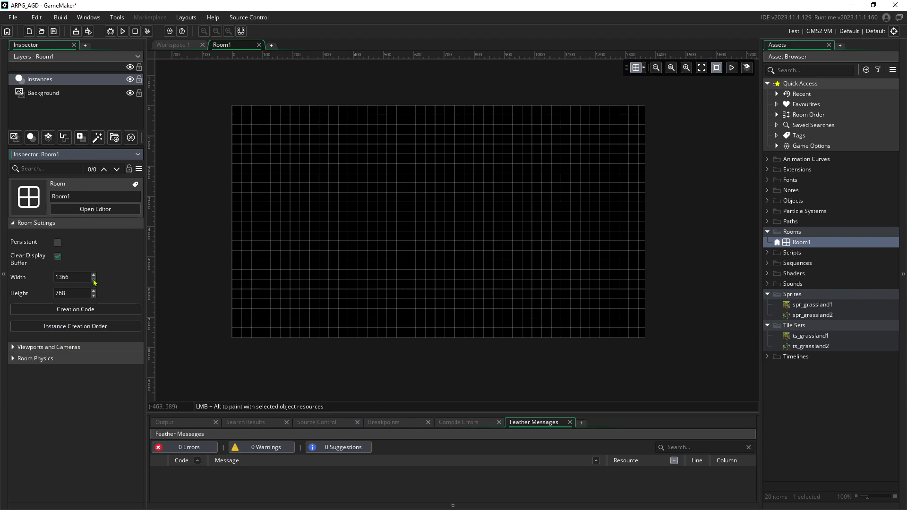
Resize Room1 to 1920 by 1920 pixels and centre-fit the whole room in view
left_click_drag(75, 277, 47, 295)
type("19201920")
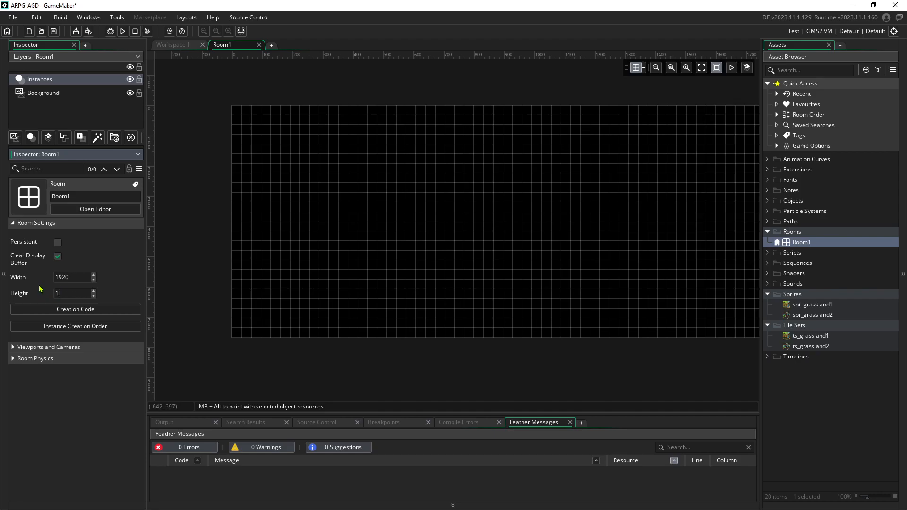
key("Return")
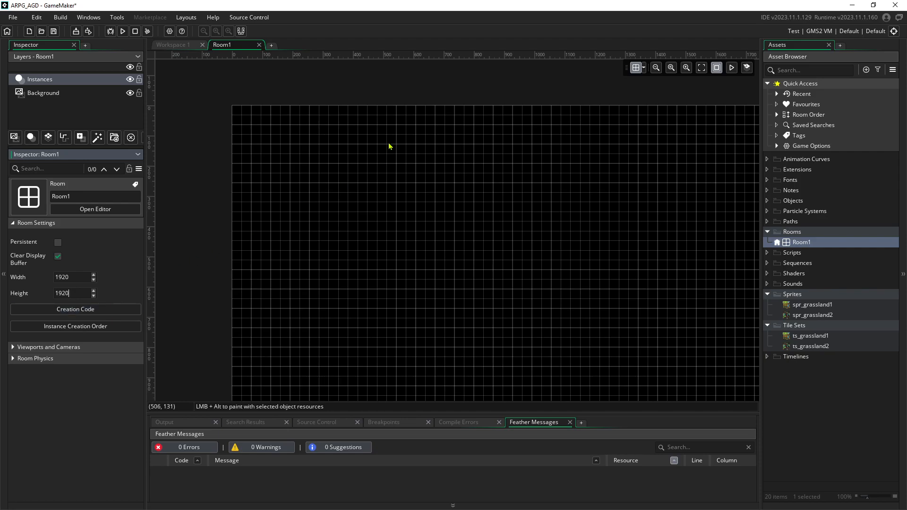
scroll(387, 146, "down", 10)
scroll(364, 180, "up", 2)
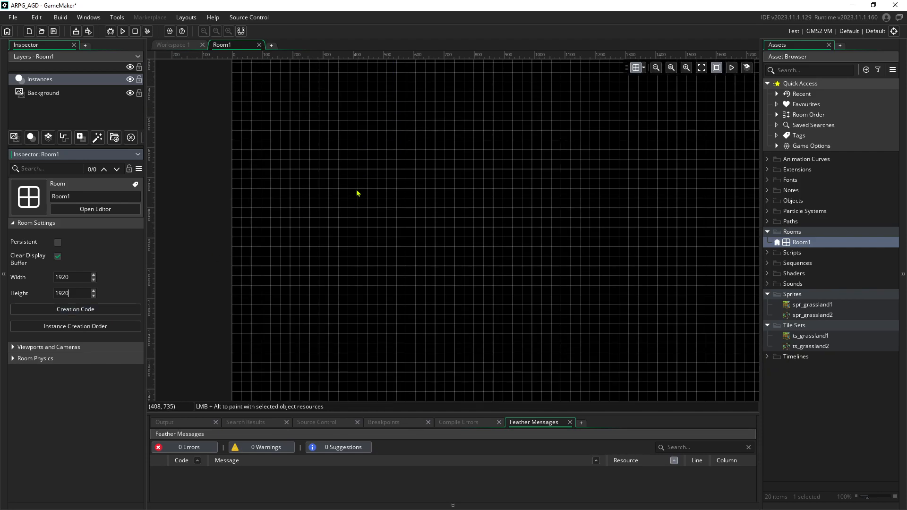
scroll(359, 172, "down", 4, "ctrl")
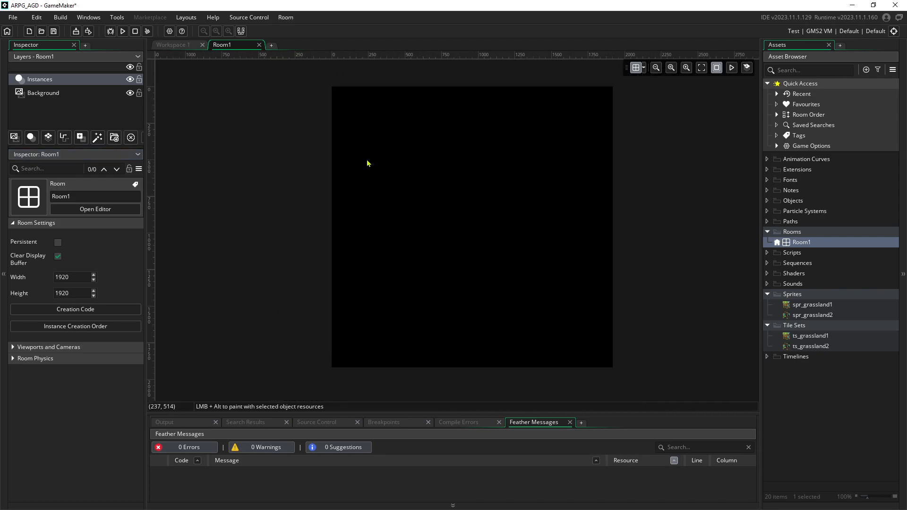
scroll(392, 156, "up", 2, "ctrl")
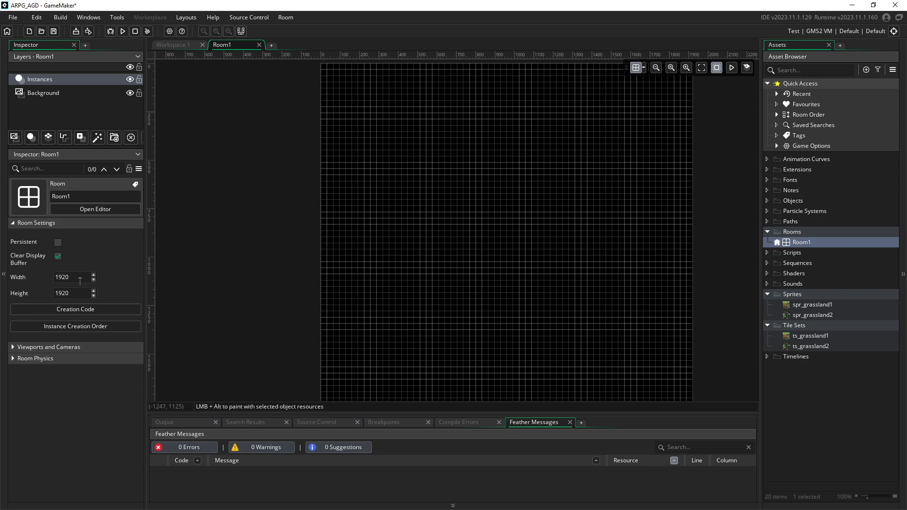
middle_click_drag(497, 199, 431, 211)
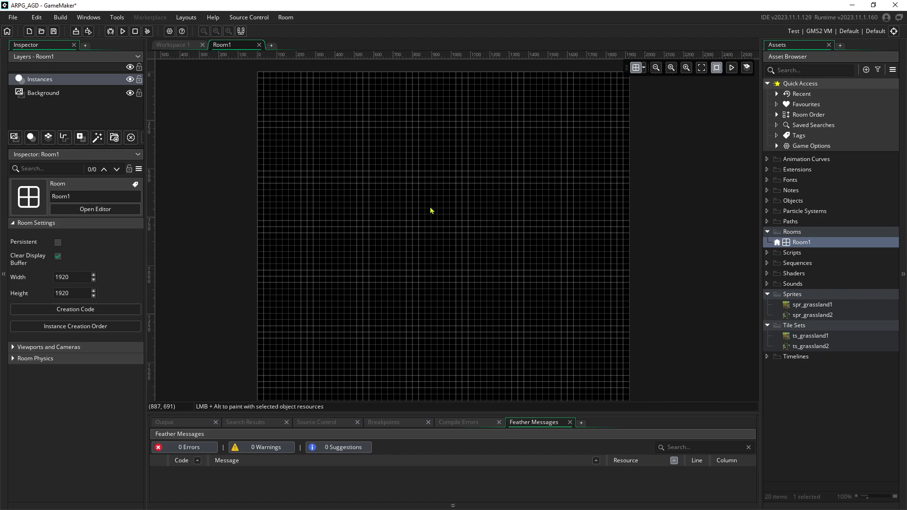
scroll(416, 201, "up", 5, "ctrl")
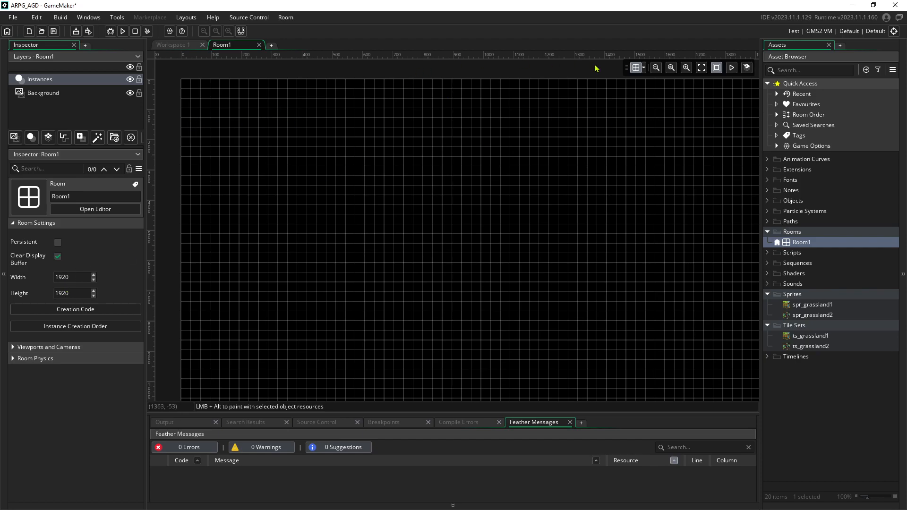
left_click(702, 67)
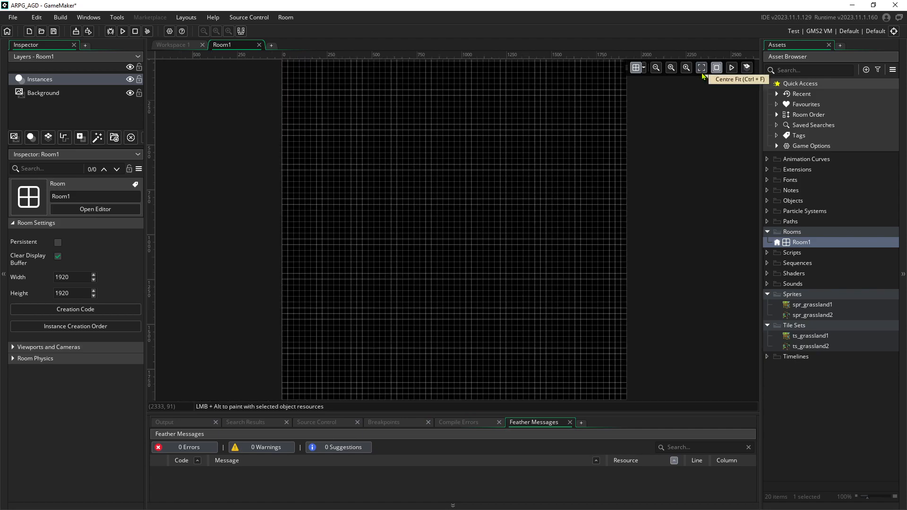
Set the room editor grid to 64 × 64 cells to match the tile size
left_click(644, 68)
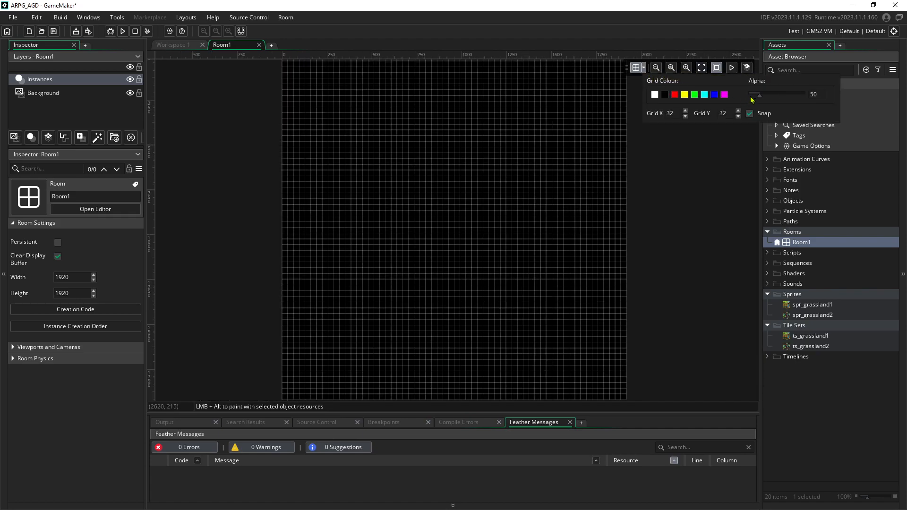
left_click_drag(679, 112, 623, 111)
type("64")
double_click(730, 114)
type("64")
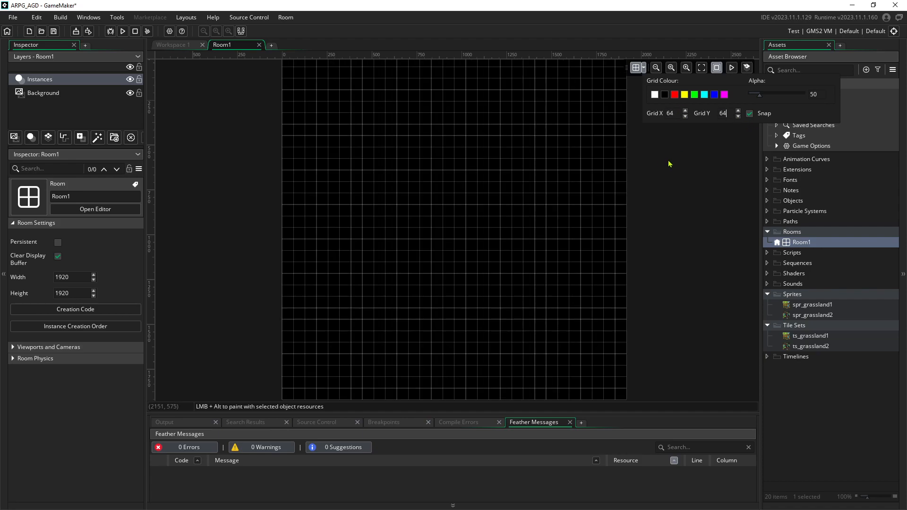
scroll(649, 162, "up", 1)
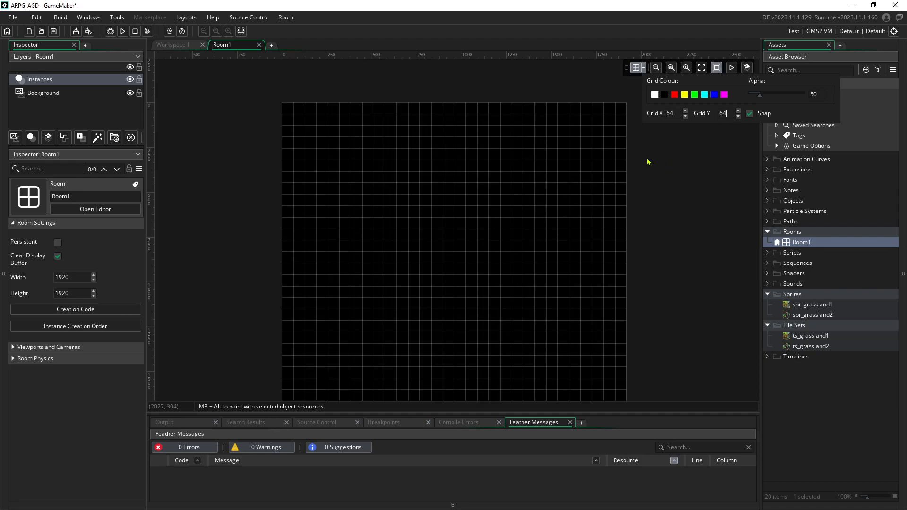
scroll(647, 160, "up", 3)
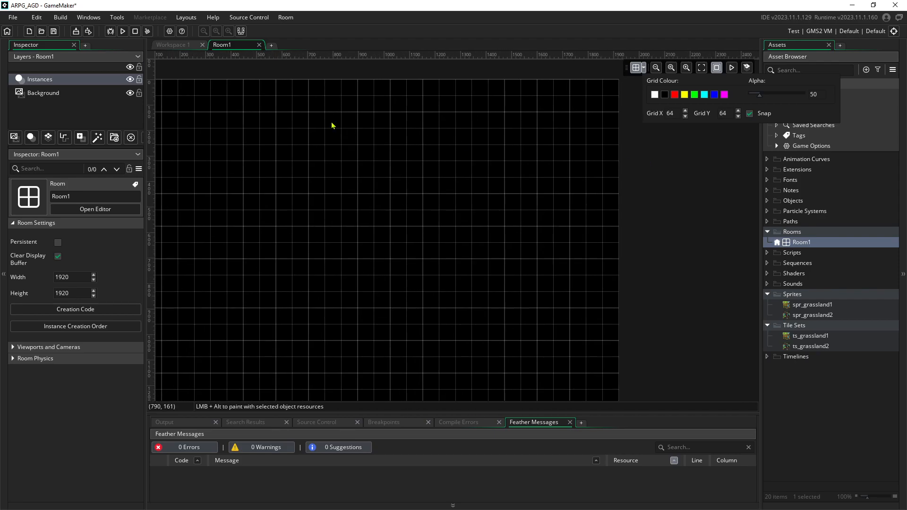
middle_click_drag(332, 122, 386, 148)
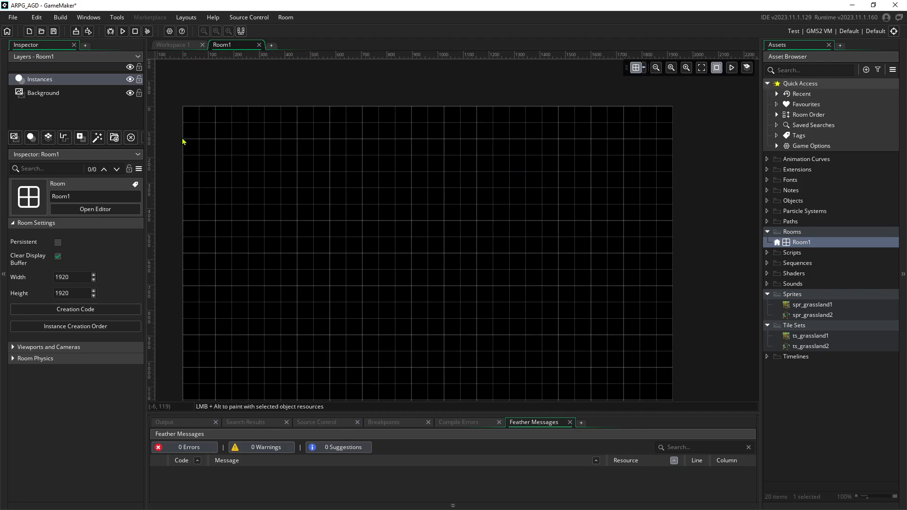
middle_click_drag(265, 226, 323, 206)
mouse_move(231, 183)
middle_mouse_down()
mouse_move(241, 204)
mouse_move(231, 200)
middle_mouse_up()
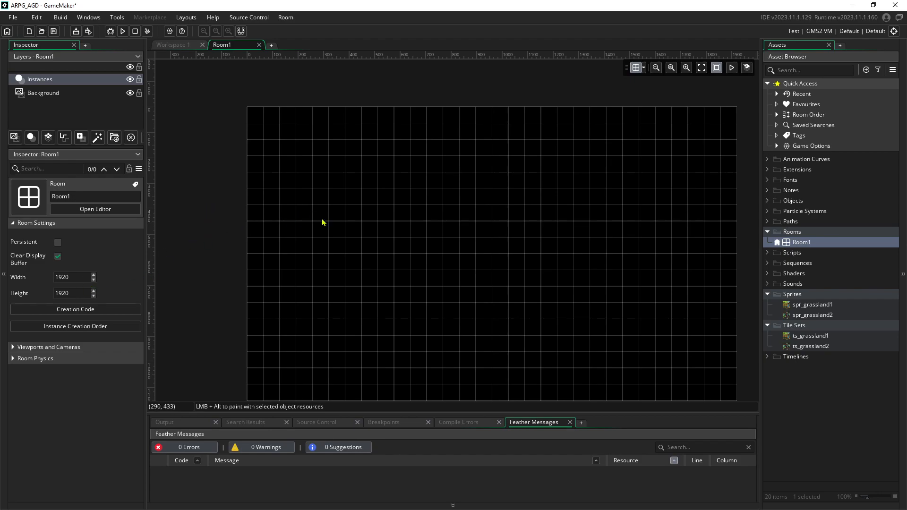
middle_click_drag(318, 216, 285, 170)
scroll(261, 196, "up", 2)
scroll(261, 199, "down", 3)
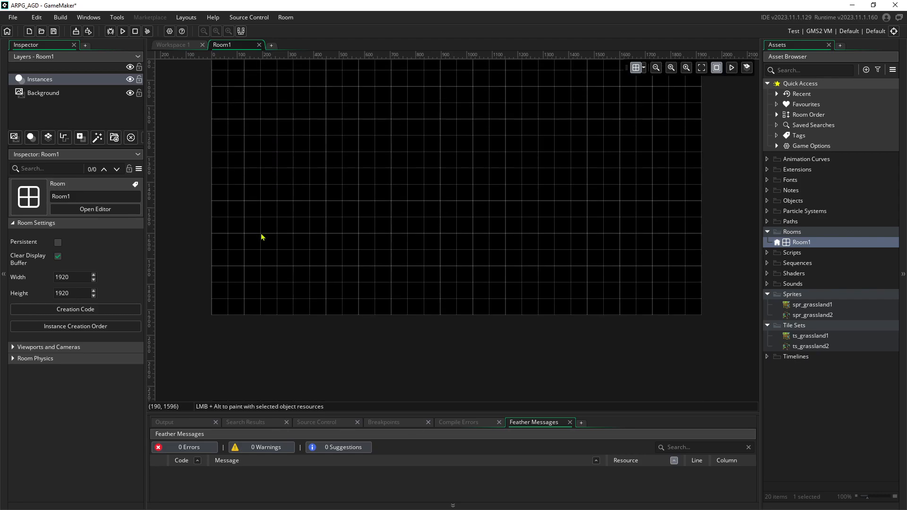
scroll(263, 237, "down", 5)
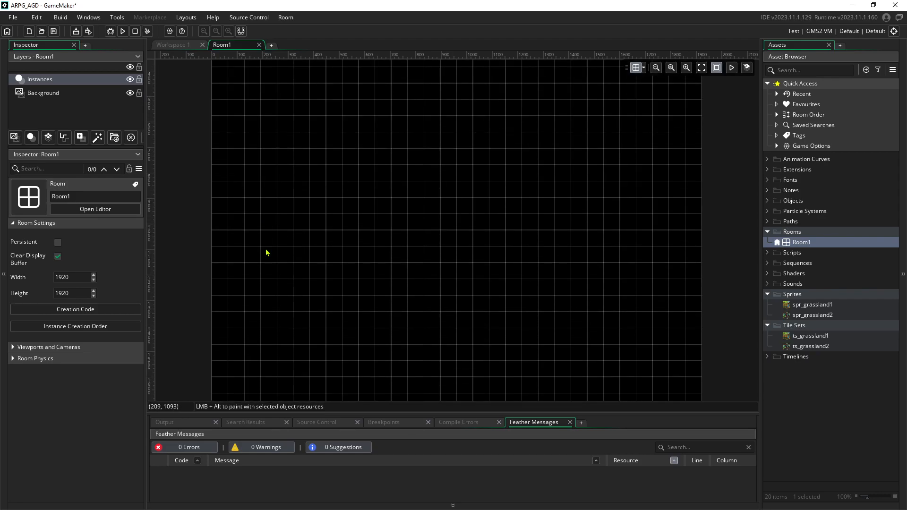
scroll(266, 218, "up", 7)
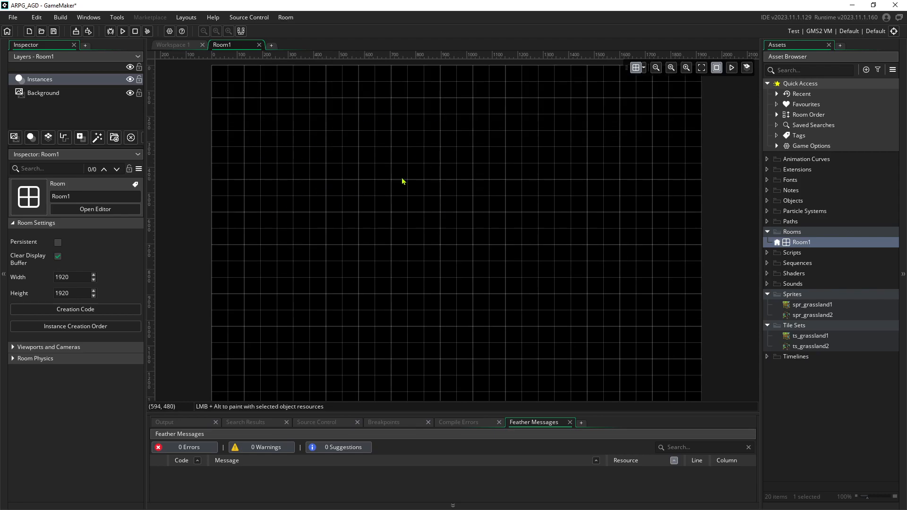
middle_click_drag(323, 159, 349, 183)
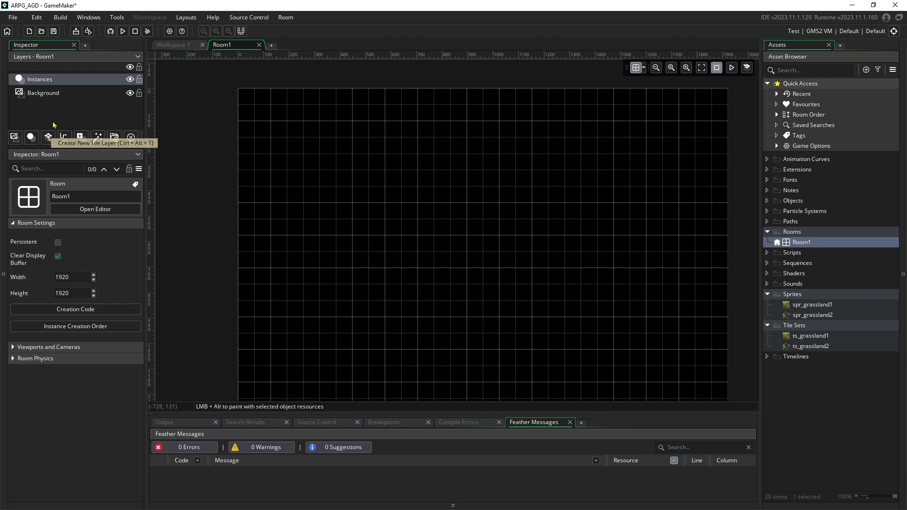
Add a Tiles_1 tile layer, check the grid display options, and bring up its tile set chooser
left_click(48, 138)
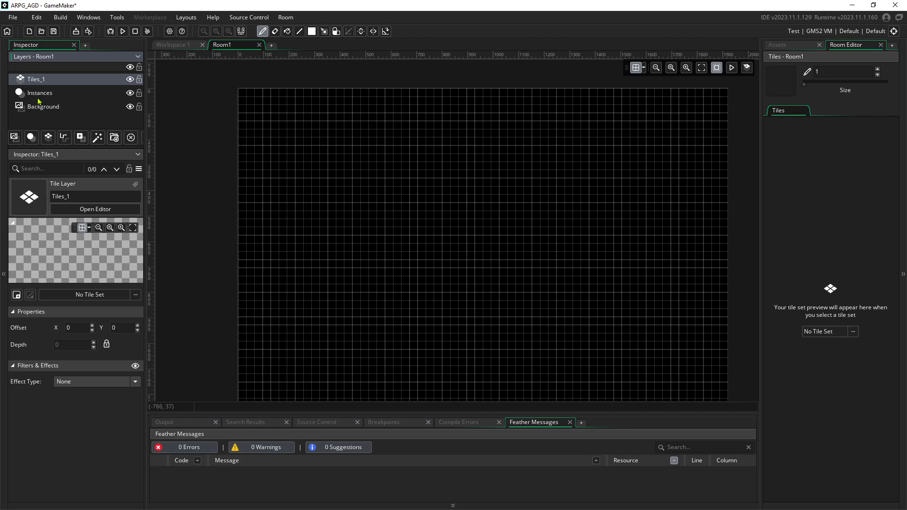
left_click(638, 69)
left_click(638, 69)
left_click(644, 69)
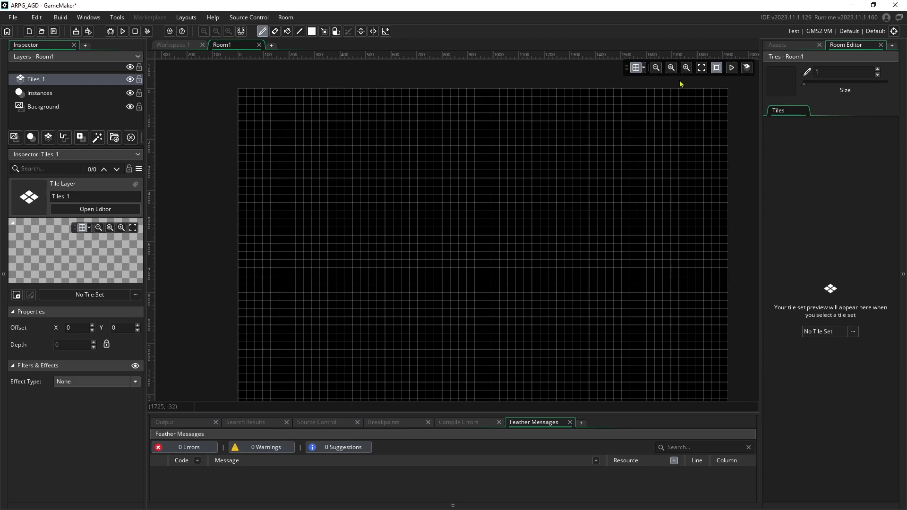
left_click(643, 69)
left_click(678, 115)
left_click(644, 69)
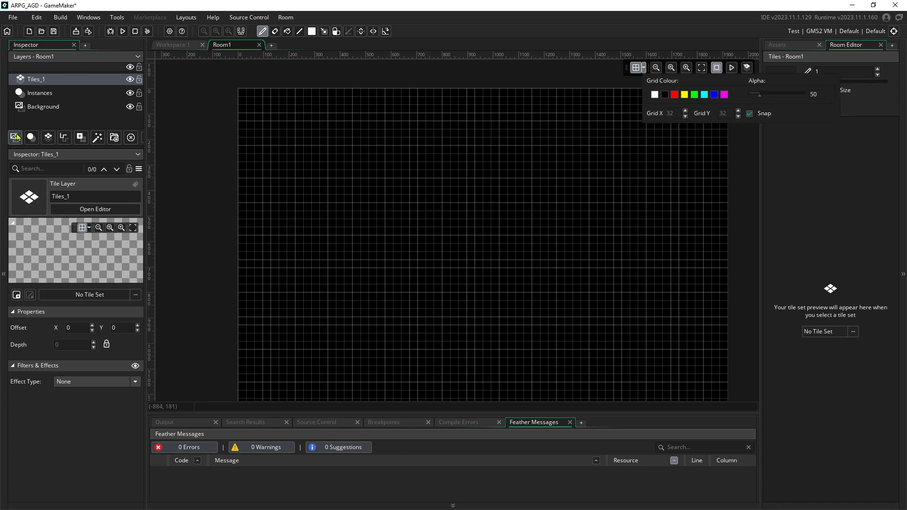
left_click(78, 83)
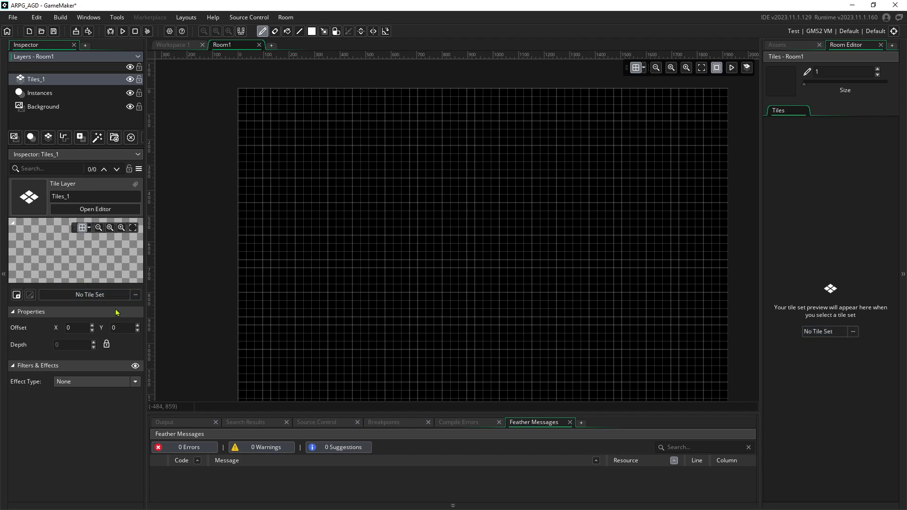
left_click(823, 333)
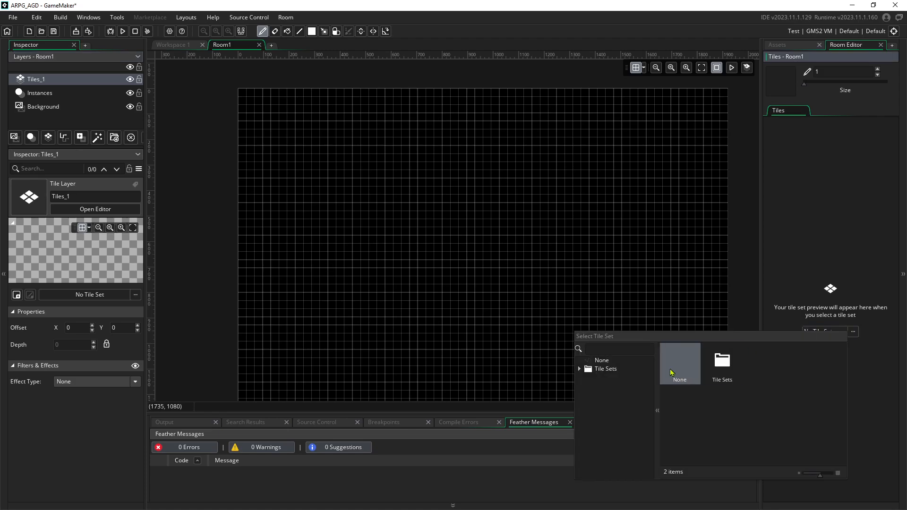
Assign the ts_grassland1 tile set to Tiles_1 and widen the Room Editor panel
left_click(579, 369)
double_click(723, 363)
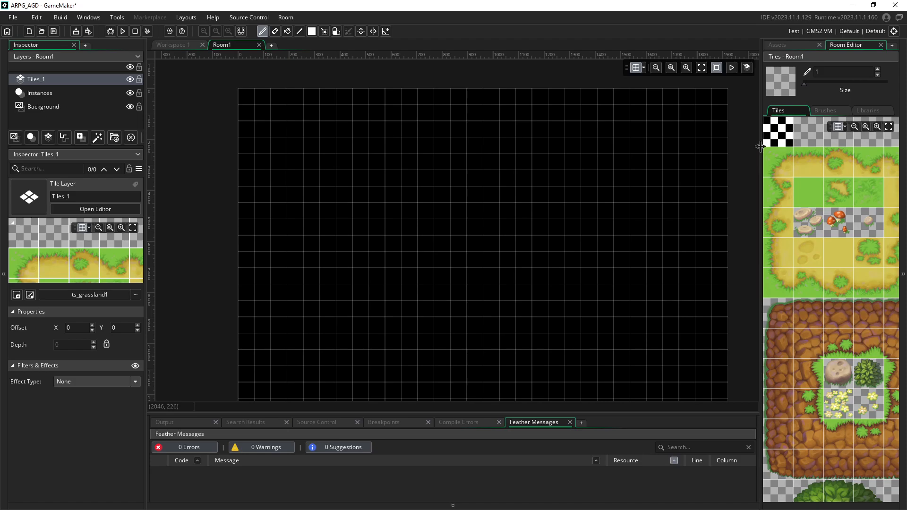
left_click_drag(762, 151, 488, 156)
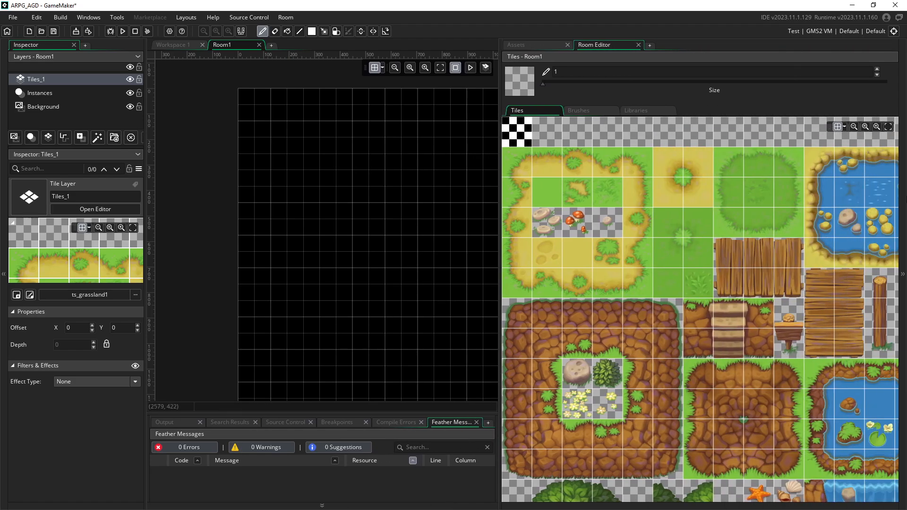
Browse the grassland palette's lake, fence, tree and stump tiles, then restore the panel width
middle_click_drag(778, 217, 595, 145)
middle_click_drag(598, 236, 764, 160)
middle_click_drag(731, 243, 754, 308)
scroll(740, 310, "down", 3)
scroll(734, 300, "up", 8)
scroll(734, 301, "down", 8)
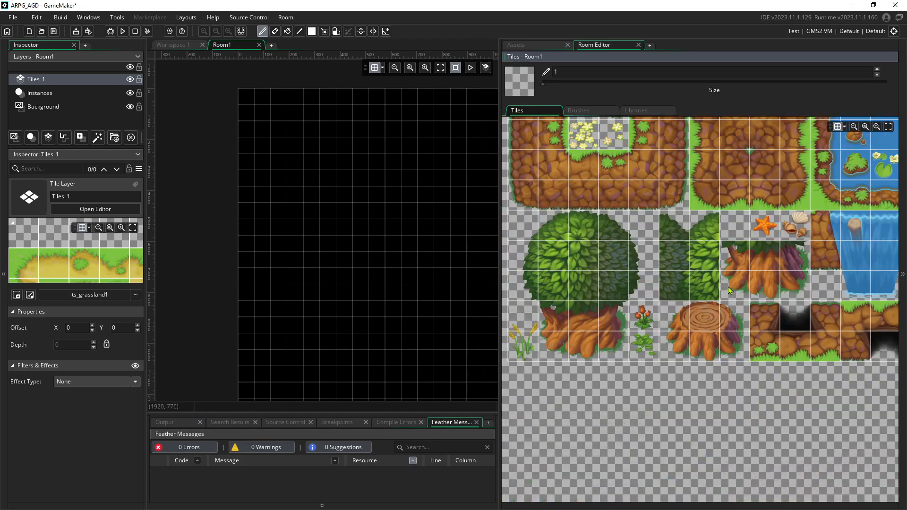
scroll(727, 283, "up", 6)
scroll(724, 286, "right", 6)
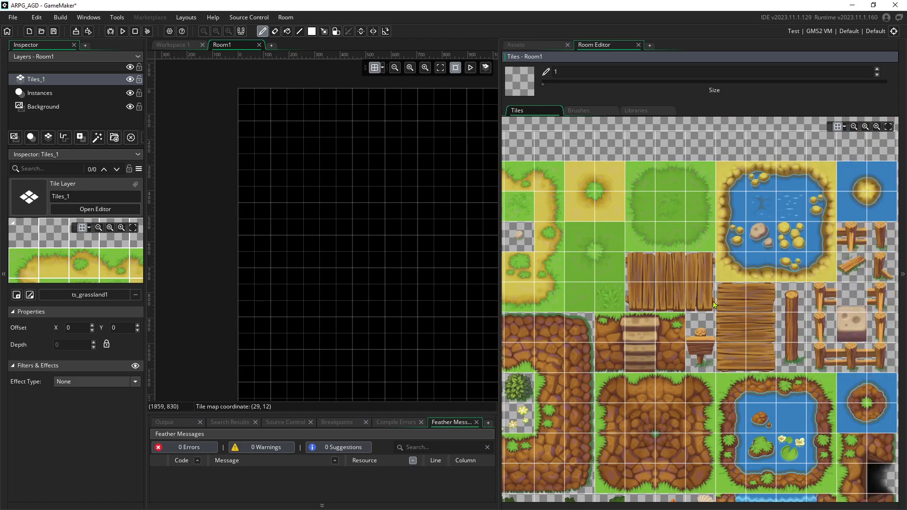
scroll(719, 294, "down", 1)
scroll(691, 258, "left", 7)
scroll(657, 269, "left", 1)
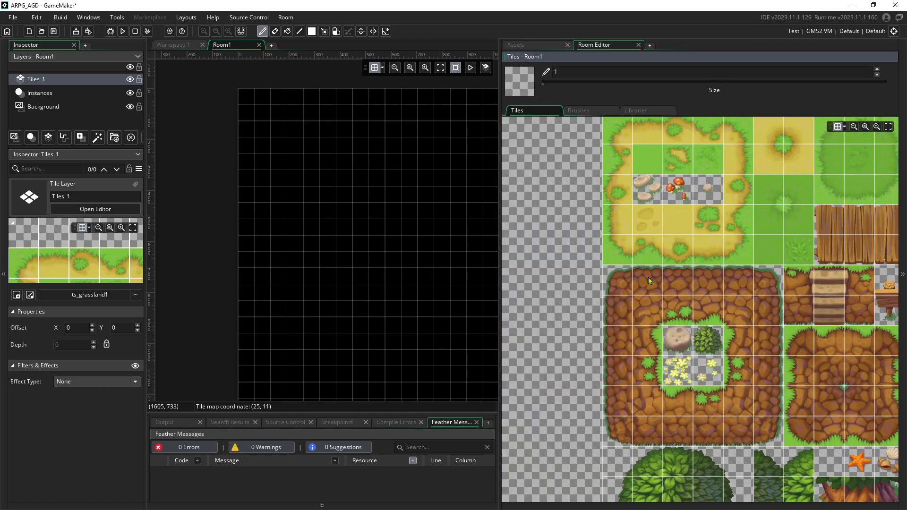
scroll(648, 277, "right", 5)
scroll(648, 277, "up", 4)
scroll(648, 277, "left", 5)
scroll(643, 267, "down", 1)
scroll(642, 266, "down", 3)
scroll(641, 266, "left", 1)
scroll(641, 266, "up", 1)
scroll(638, 268, "down", 1)
scroll(628, 271, "right", 3)
scroll(631, 271, "up", 2)
middle_click_drag(636, 274, 716, 203)
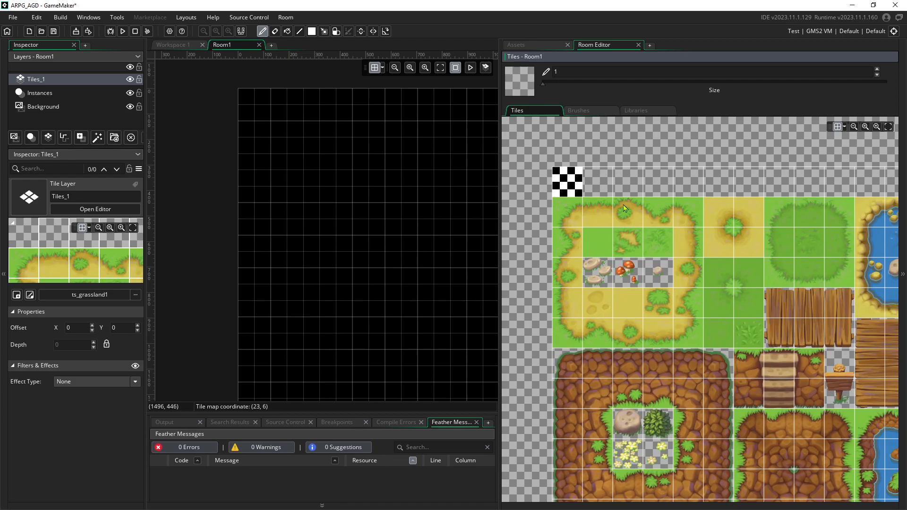
scroll(628, 223, "down", 3, "ctrl")
scroll(625, 229, "up", 3, "ctrl")
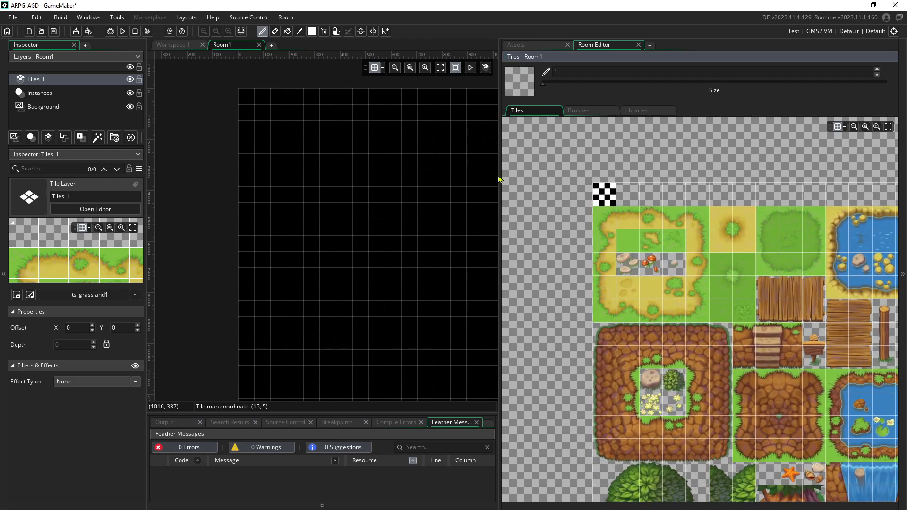
left_click_drag(500, 179, 679, 159)
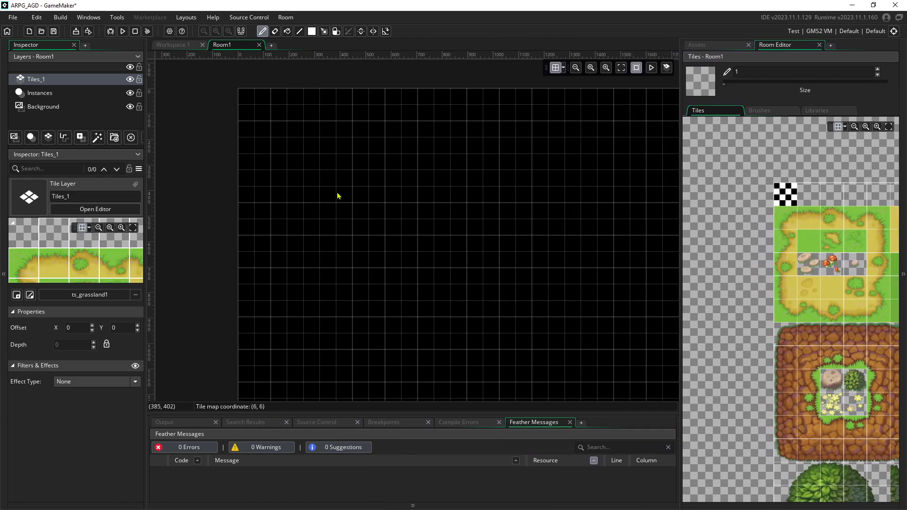
Rename the Tiles_1 layer to Ground
double_click(40, 79)
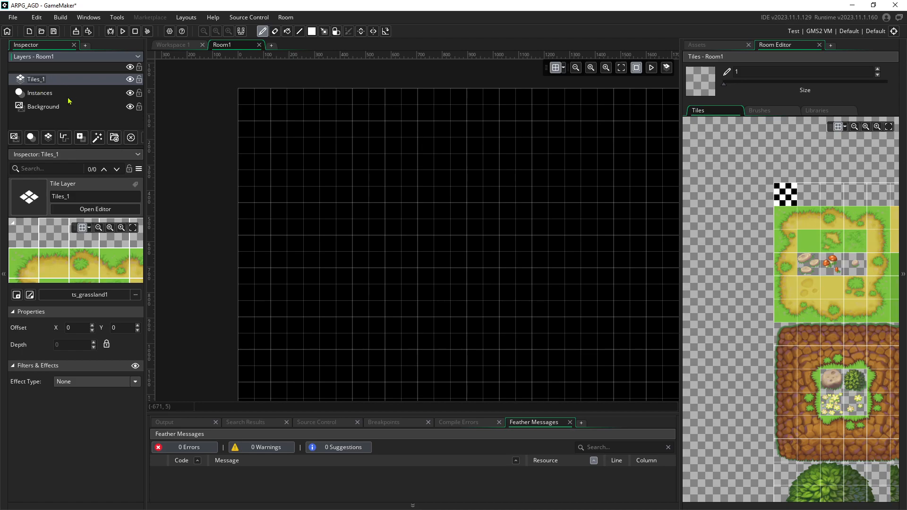
type("Ground")
key("Return")
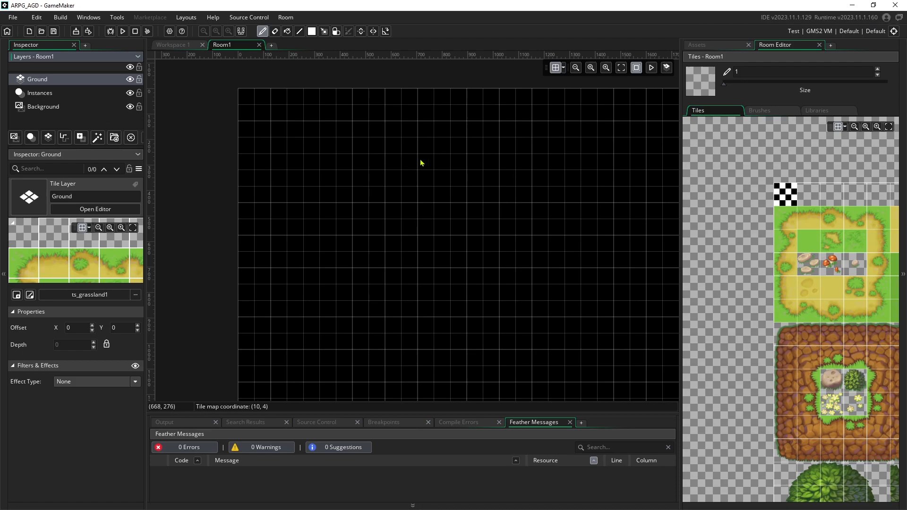
Zoom and pan the tile palette to inspect the plank tiles
left_click_drag(681, 231, 462, 219)
middle_click_drag(682, 297, 561, 190)
scroll(678, 208, "up", 8)
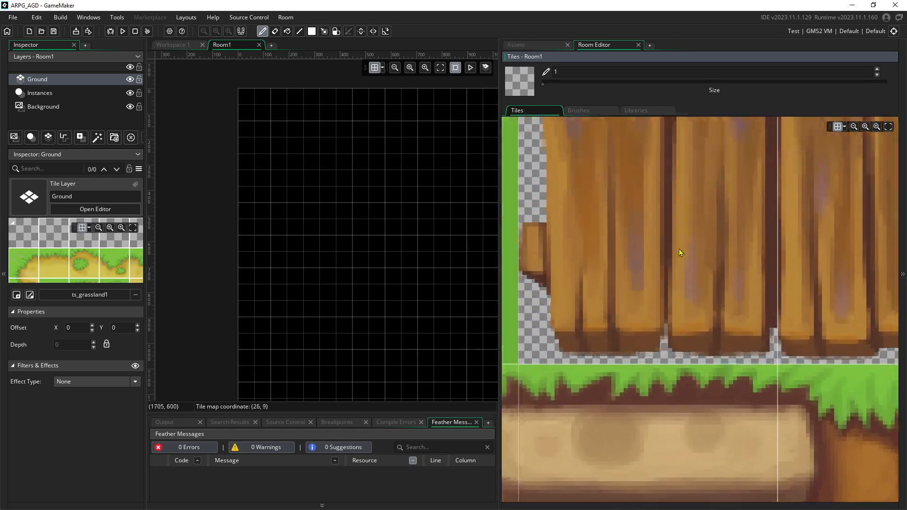
middle_click_drag(675, 244, 696, 272)
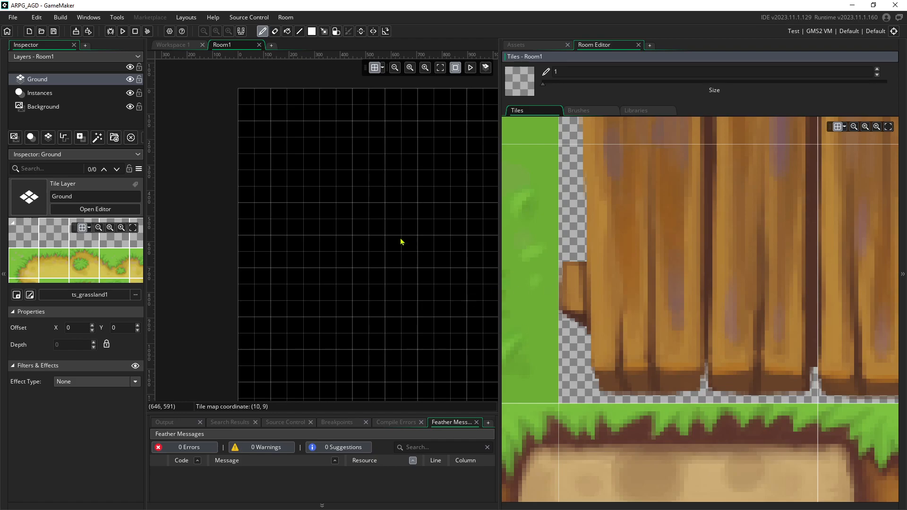
scroll(384, 237, "down", 2)
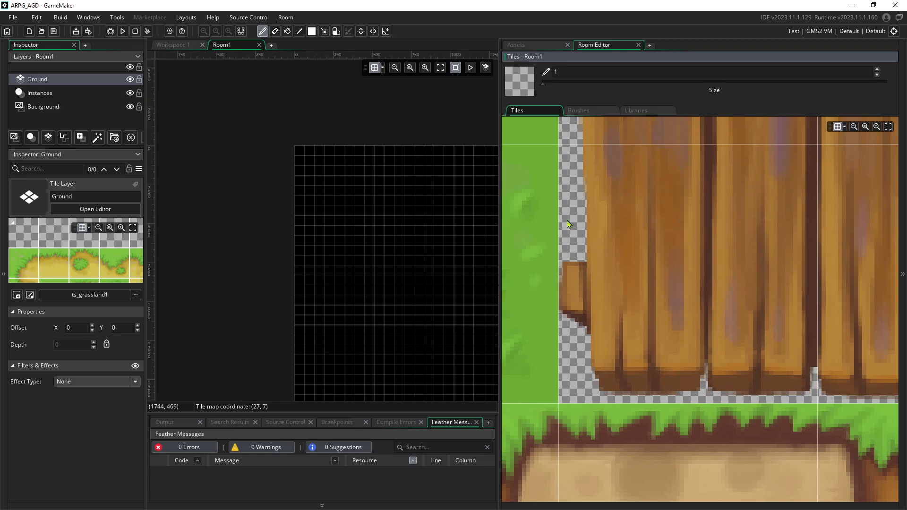
middle_click_drag(371, 227, 292, 179)
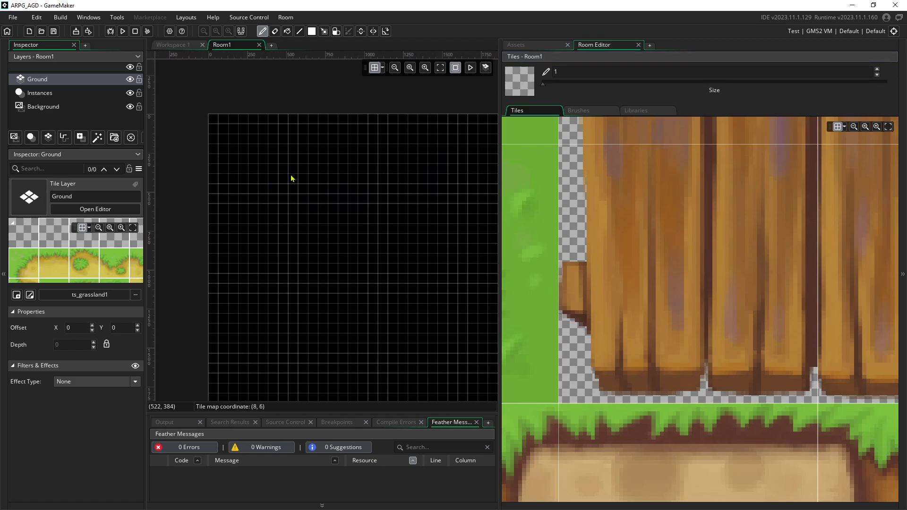
scroll(291, 179, "up", 1)
scroll(767, 241, "down", 5)
middle_click_drag(690, 228, 566, 290)
middle_click_drag(767, 278, 766, 188)
Paint a block of plain water tiles and place the first wooden plank on it
left_click(784, 372)
mouse_move(259, 158)
left_mouse_down()
mouse_move(259, 180)
mouse_move(272, 158)
mouse_move(284, 182)
mouse_move(261, 194)
mouse_move(283, 191)
left_mouse_up()
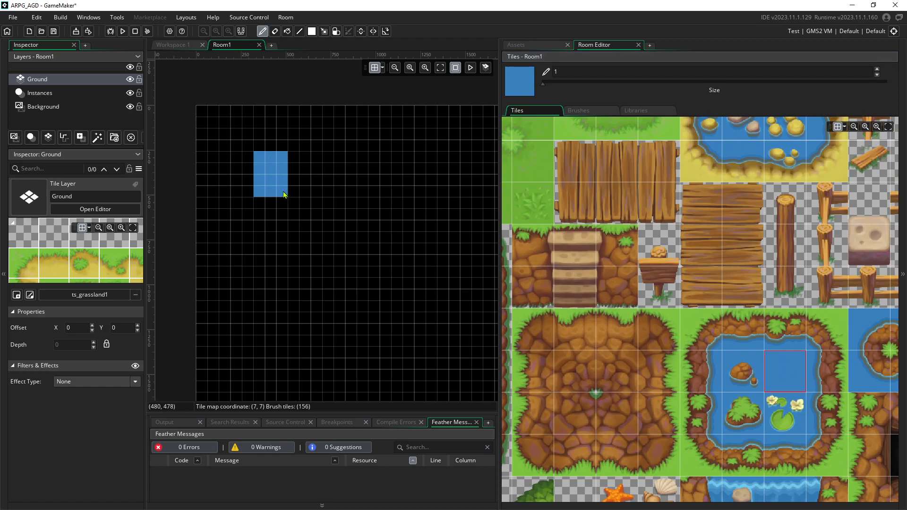
left_click(573, 164)
scroll(267, 174, "up", 1, "ctrl")
scroll(266, 174, "up", 7, "ctrl")
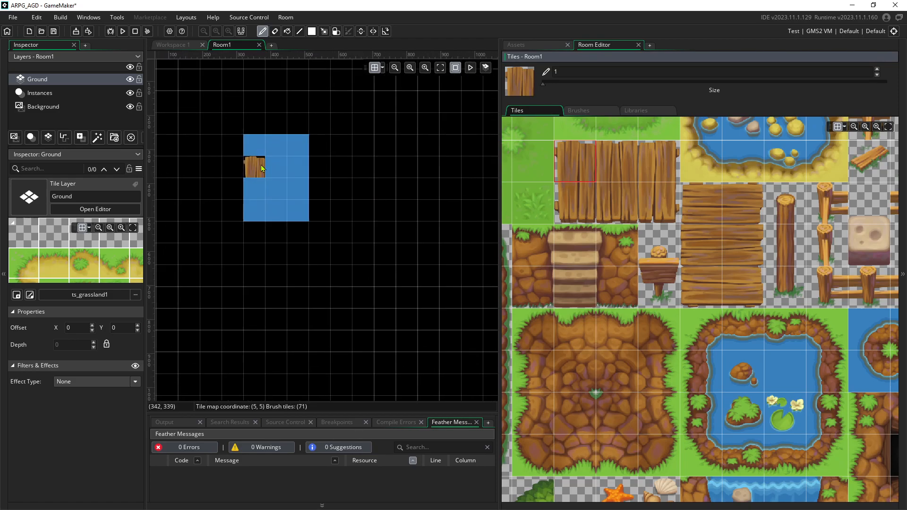
left_click(237, 192)
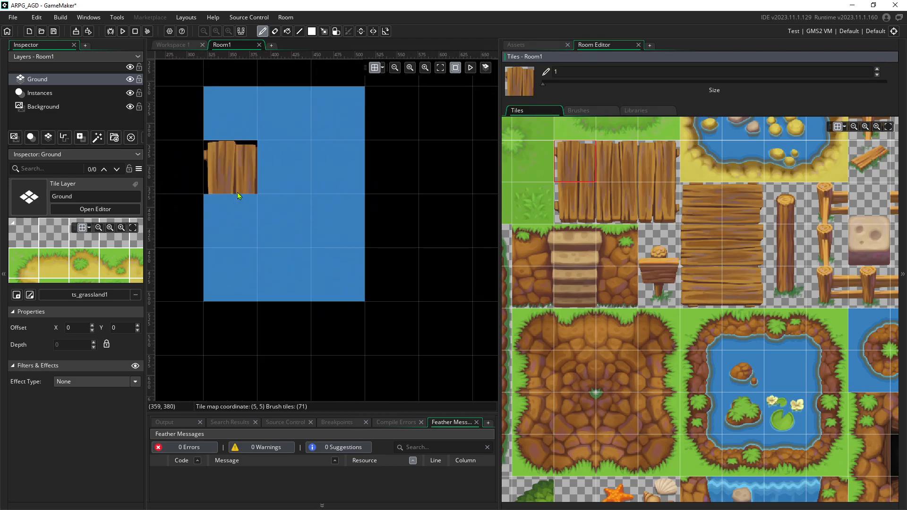
Paint a plank bridge across the water with a capped right end, then add a tile layer
scroll(237, 192, "up", 2, "ctrl")
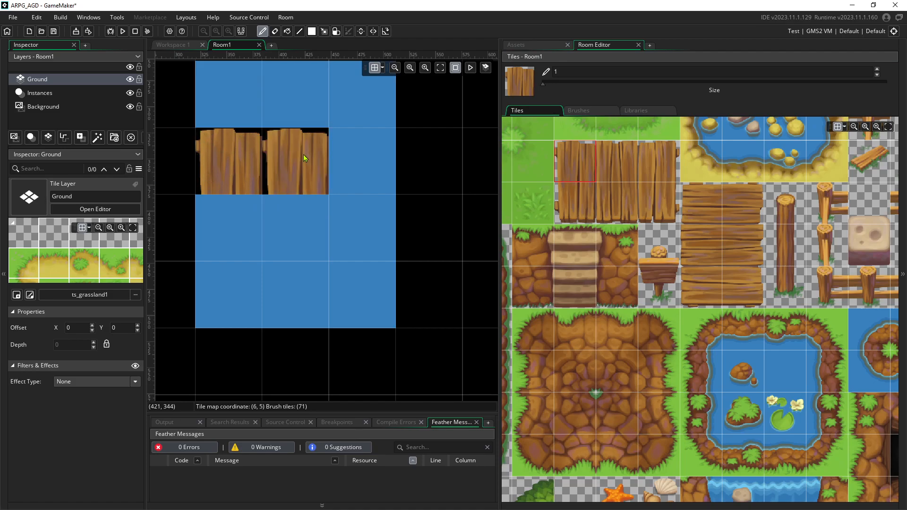
left_click(616, 150)
left_click_drag(305, 169, 376, 169)
left_click(659, 161)
left_click(474, 181)
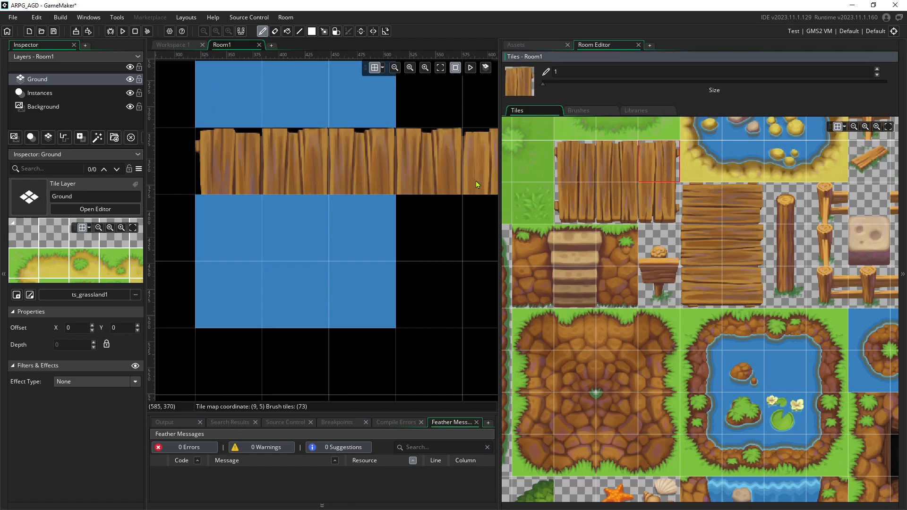
scroll(354, 243, "down", 2)
middle_click_drag(344, 248, 317, 238)
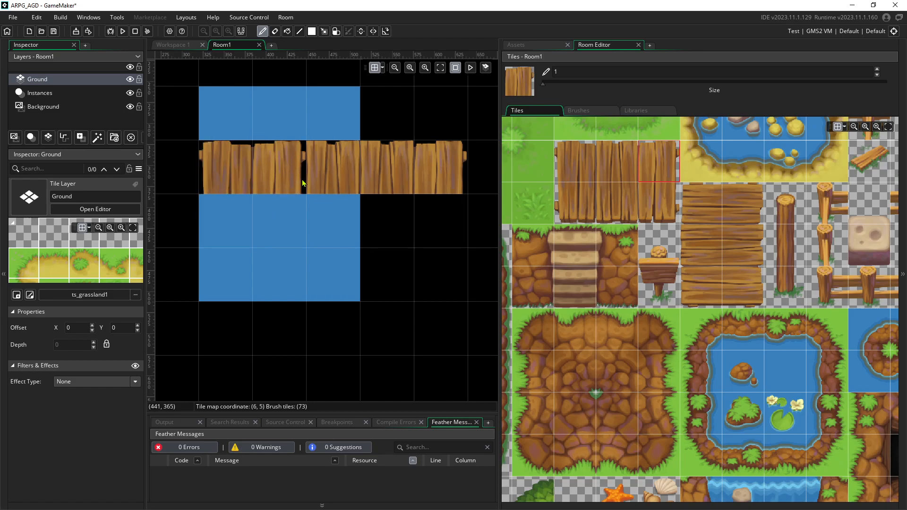
left_click(47, 137)
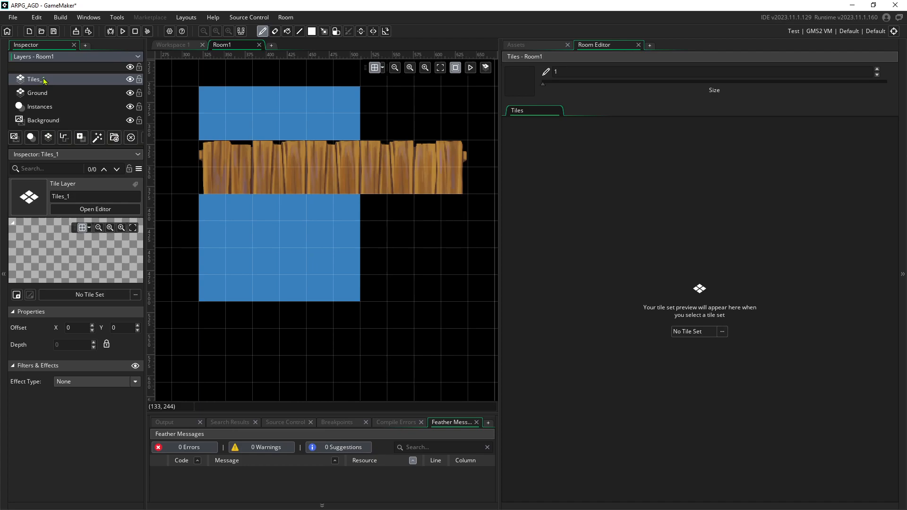
Assign the ts_grassland1 tile set to the new tile layer
left_click(88, 295)
double_click(289, 323)
double_click(247, 324)
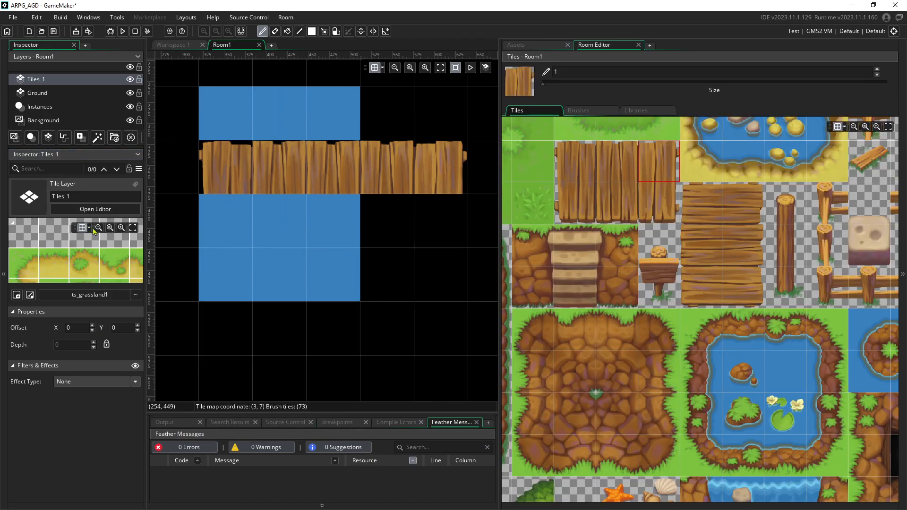
Rename the new layer to Details, then reselect the Ground layer
right_click(38, 83)
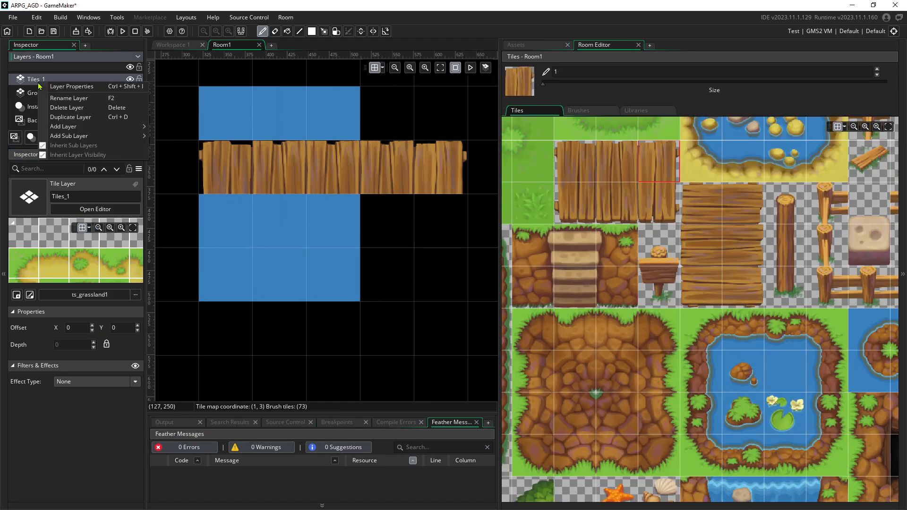
left_click(56, 97)
type("Details")
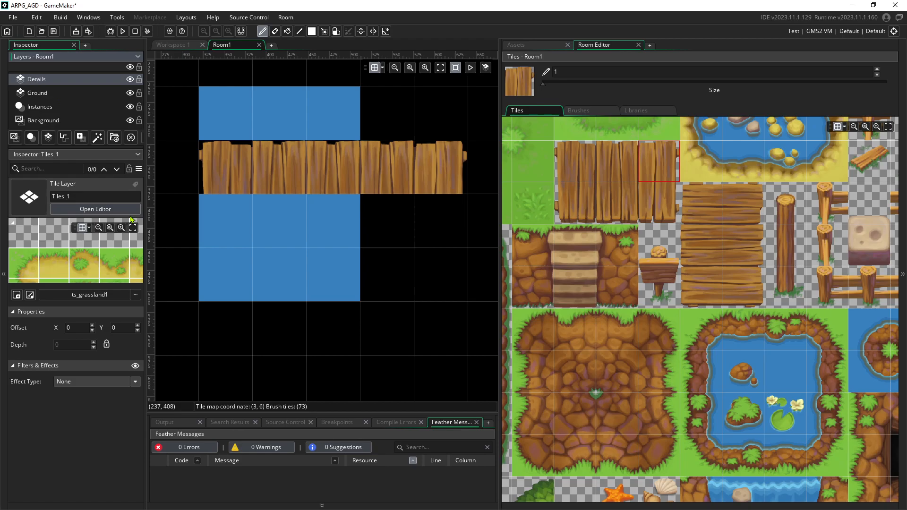
key("ctrl+s")
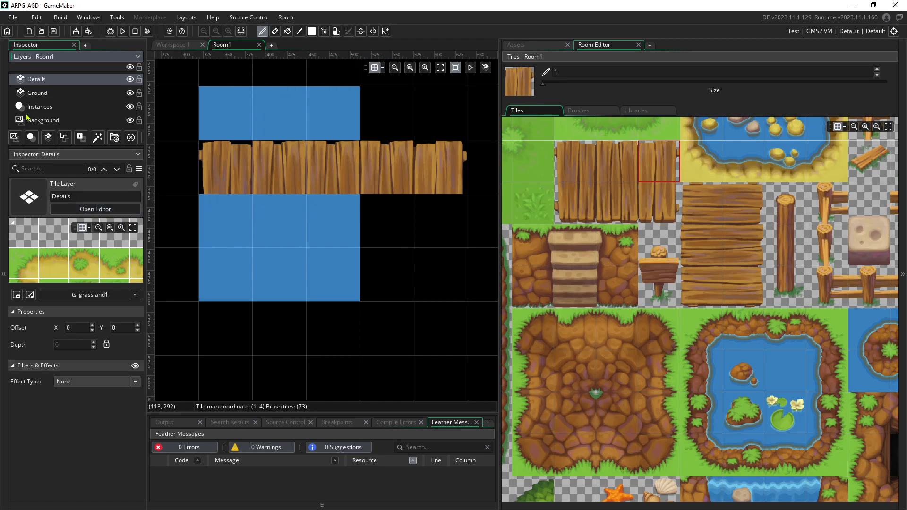
left_click(44, 96)
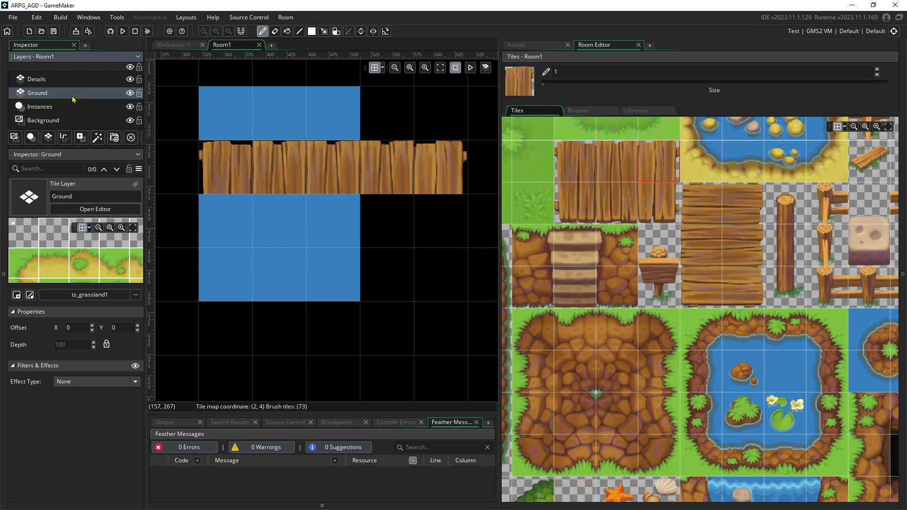
Paint water over the plank bridge and a grassy left shoreline down the water
left_click(786, 372)
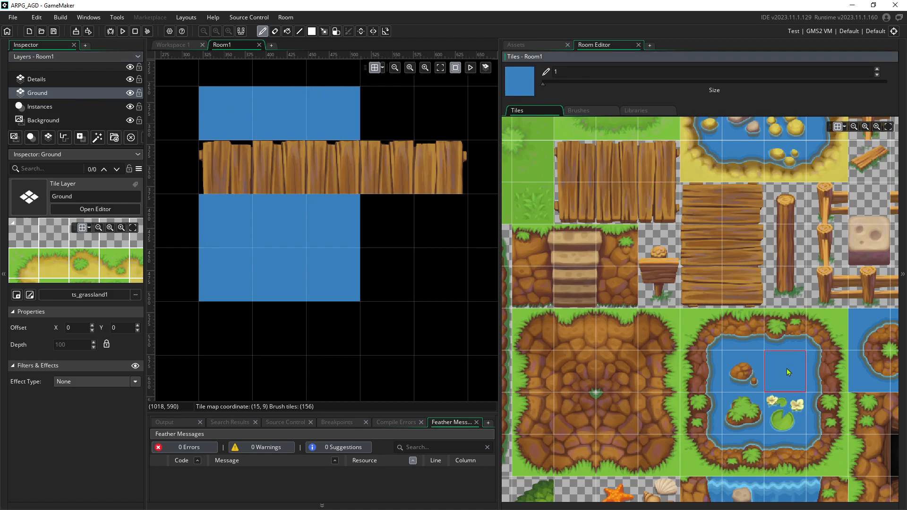
mouse_move(187, 180)
left_mouse_down()
mouse_move(414, 174)
mouse_move(391, 188)
mouse_move(427, 260)
left_mouse_up()
left_click(702, 371)
left_click_drag(191, 95, 187, 264)
scroll(208, 159, "down", 3)
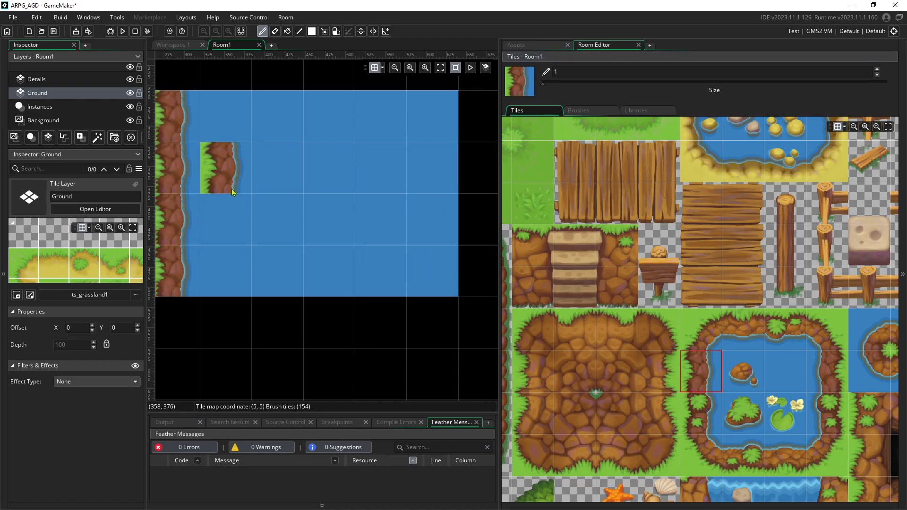
Add a grassy right shoreline along the water and make Details the active layer
left_click(827, 371)
left_click_drag(422, 135, 423, 257)
middle_click_drag(338, 189, 363, 209)
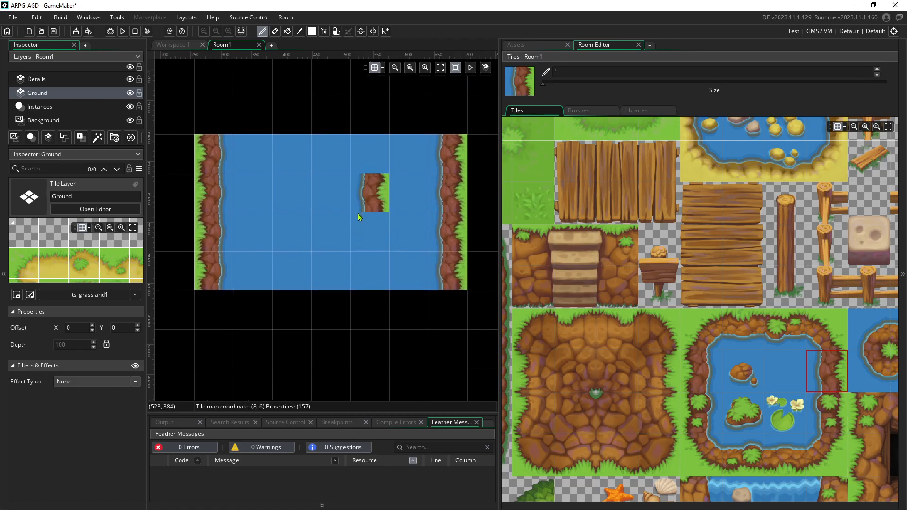
left_click(43, 81)
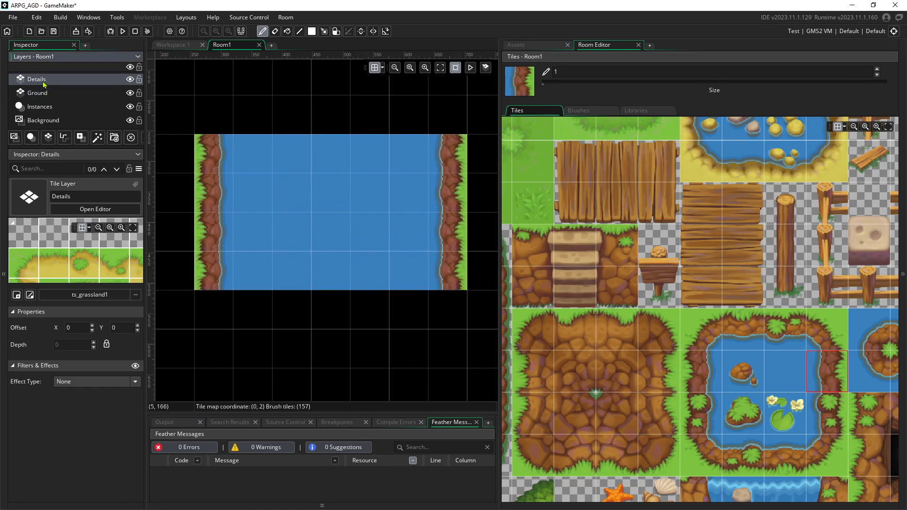
Paint the top plank row across the river with a left plank, middle planks and a right end cap
left_click(576, 168)
left_click(215, 204)
left_click(629, 159)
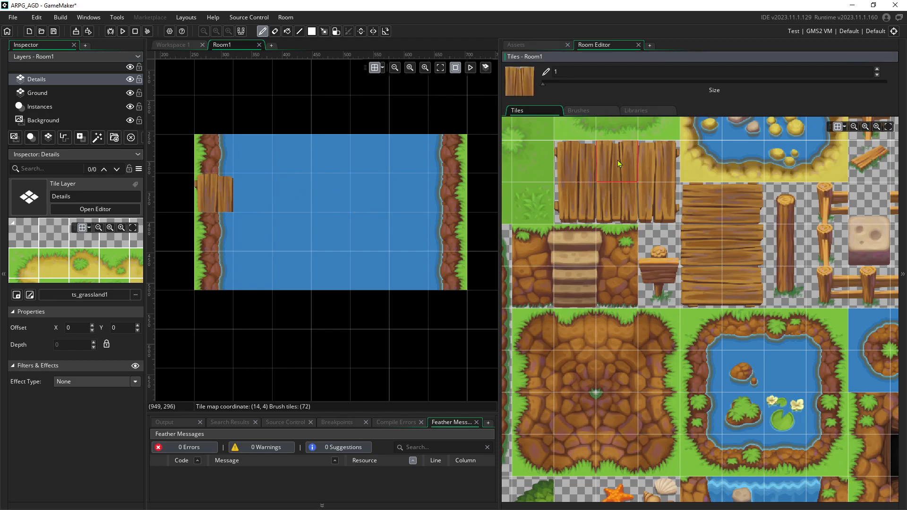
left_click_drag(262, 204, 418, 203)
left_click(659, 160)
left_click(458, 200)
Paint the lower plank row beneath it from the left bank to the right bank
left_click(576, 203)
left_click(253, 232)
left_click(213, 231)
left_click(615, 195)
left_click_drag(239, 238, 435, 242)
left_click(659, 202)
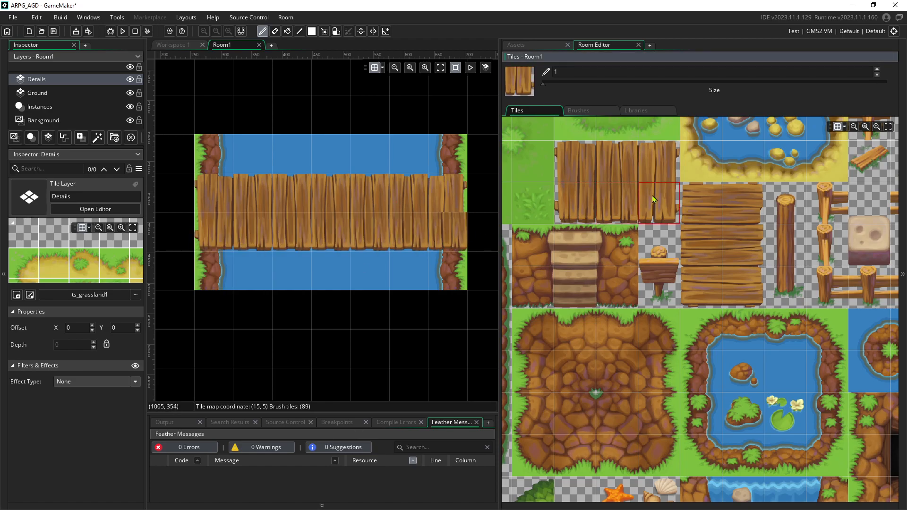
scroll(248, 291, "down", 2)
scroll(248, 291, "up", 2)
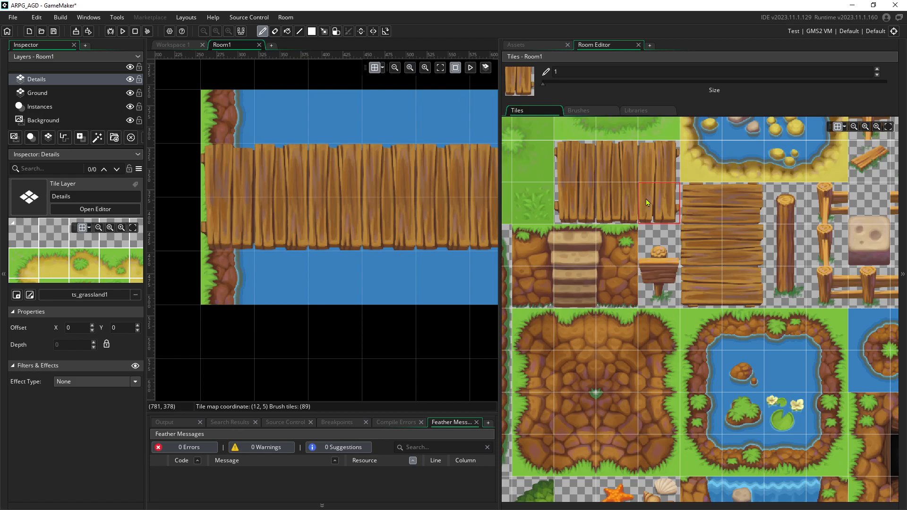
Pick the small post tile and the tall post's bottom tile from the tileset
left_click(666, 255)
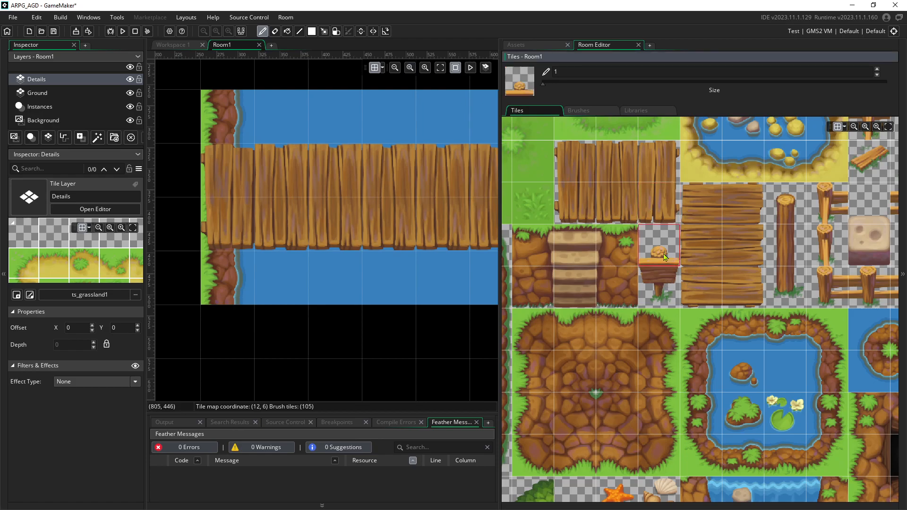
left_click(789, 276)
middle_click_drag(751, 258, 616, 252)
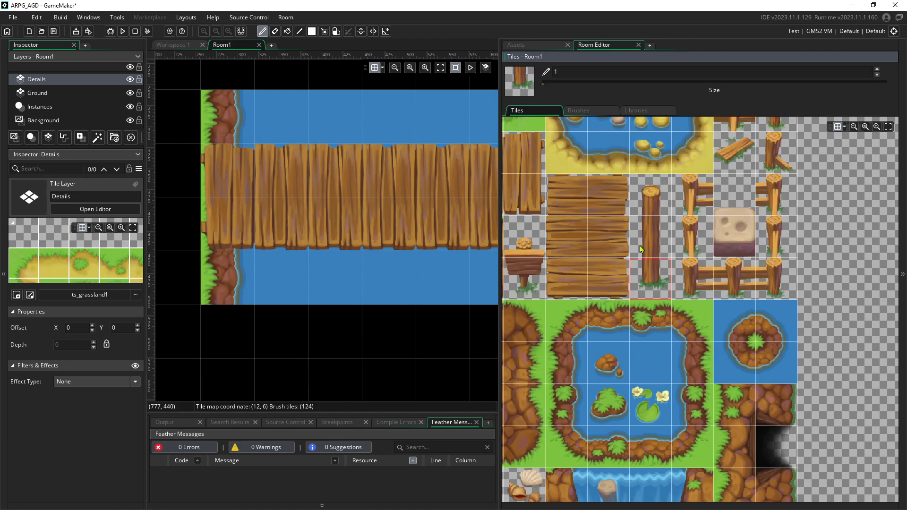
scroll(687, 296, "down", 6)
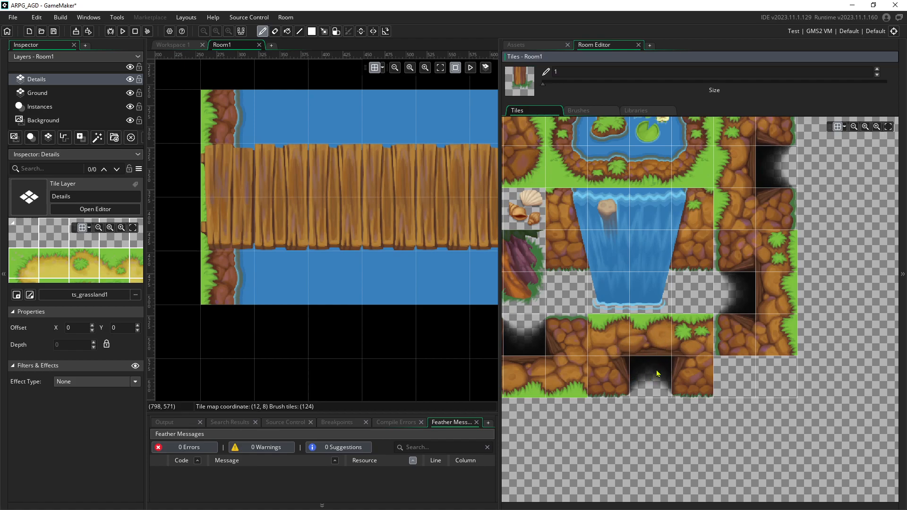
Browse the tileset to view the tree, stump and shell tiles
middle_click_drag(559, 267, 827, 239)
middle_click_drag(646, 206, 770, 266)
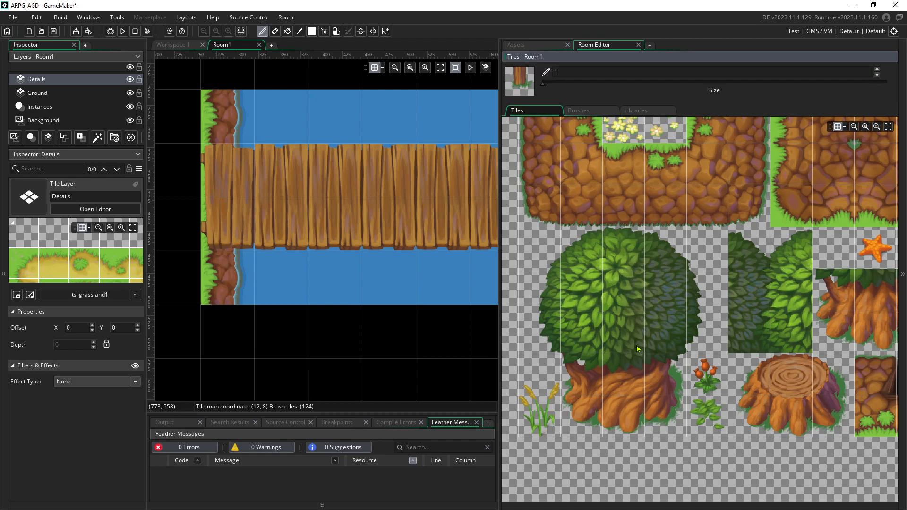
middle_click_drag(805, 378, 691, 307)
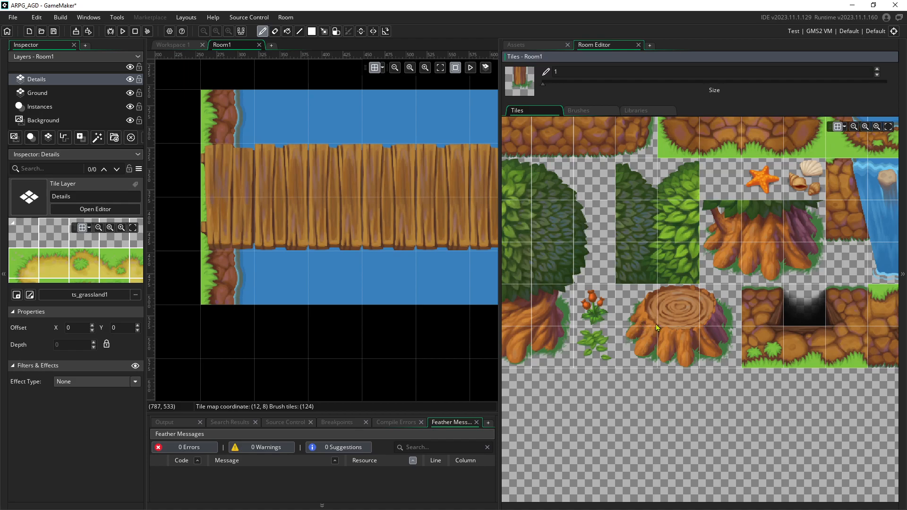
middle_click_drag(704, 288, 731, 404)
mouse_move(626, 170)
middle_mouse_down()
mouse_move(671, 249)
mouse_move(688, 368)
middle_mouse_up()
scroll(703, 268, "down", 2)
middle_click_drag(748, 244, 699, 309)
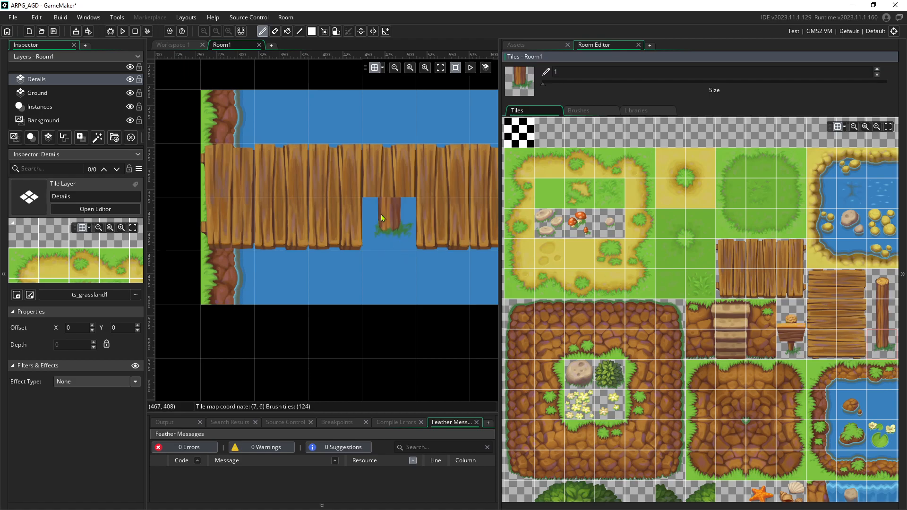
scroll(384, 207, "down", 1)
scroll(384, 205, "down", 4)
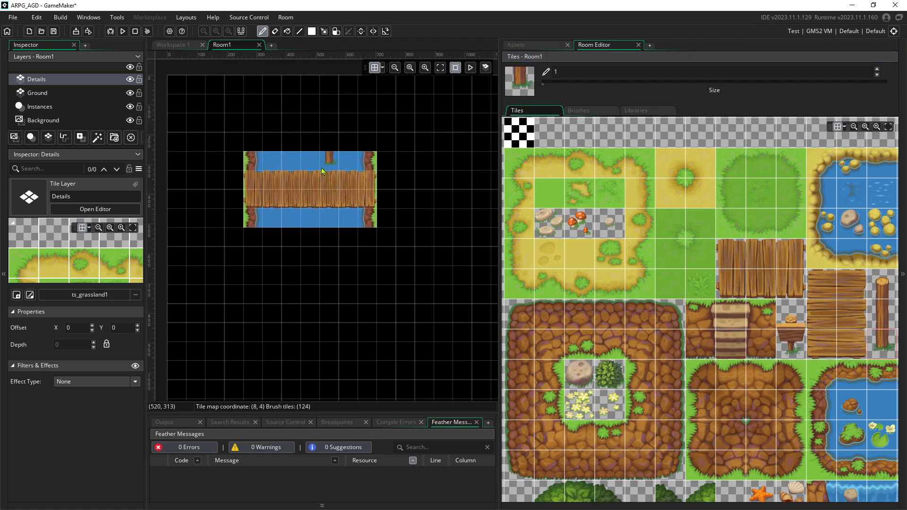
On the Ground layer, paint a plain grass staircase from the top-left corner plus a 2x2 grass block
left_click(47, 97)
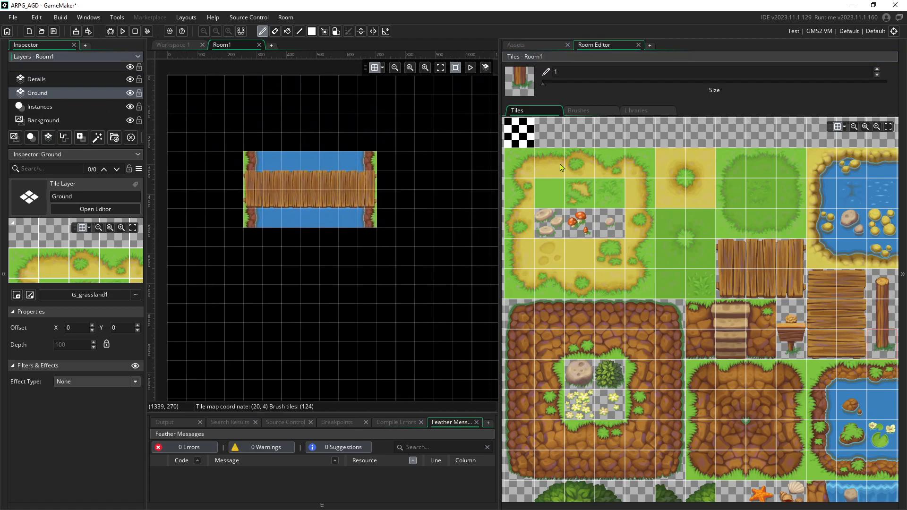
left_click(549, 194)
mouse_move(196, 85)
left_mouse_down()
mouse_move(239, 161)
mouse_move(178, 114)
left_mouse_up()
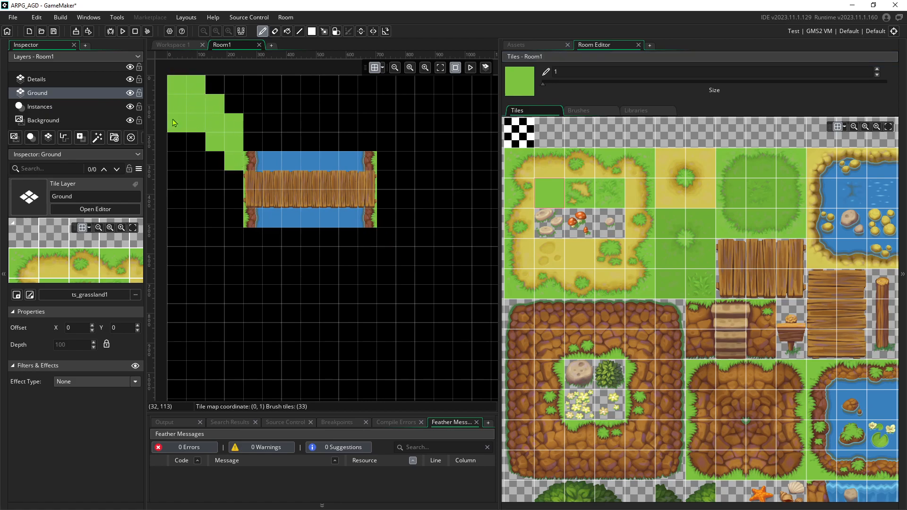
mouse_move(262, 137)
left_mouse_down()
mouse_move(266, 174)
mouse_move(278, 180)
mouse_move(376, 181)
left_mouse_up()
Erase the leftover bridge planks on Details, add another grass tile on Ground, and open the brush builder
left_click(36, 79)
mouse_move(297, 195)
left_mouse_down()
mouse_move(235, 200)
mouse_move(365, 197)
mouse_move(302, 207)
left_mouse_up()
left_click(37, 93)
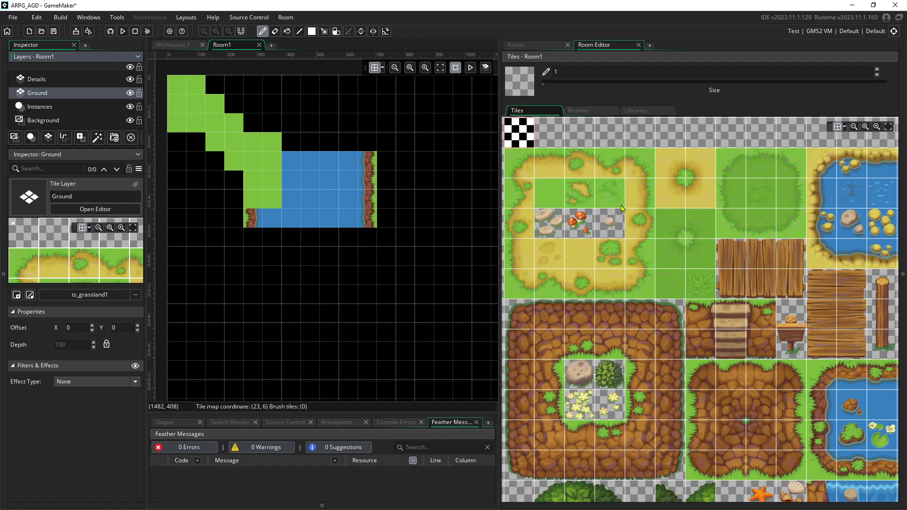
left_click(549, 194)
left_click(254, 123)
scroll(280, 136, "down", 5)
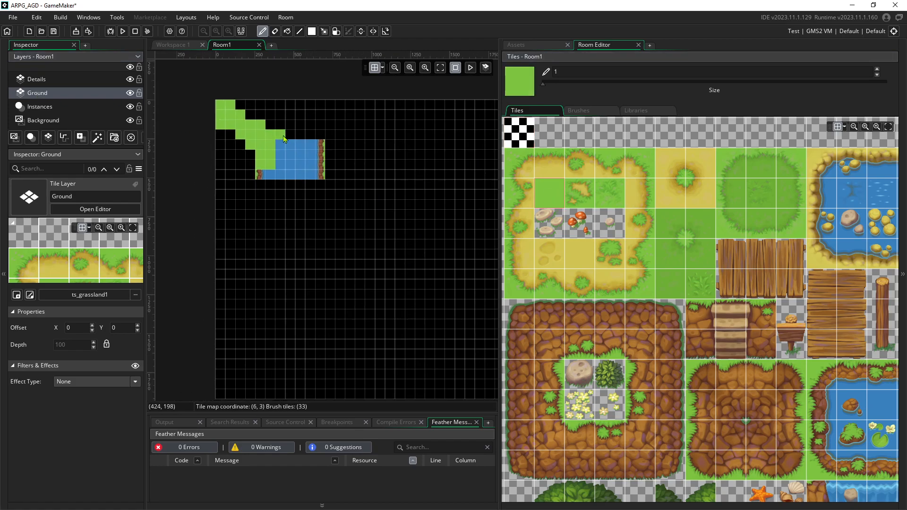
scroll(297, 159, "up", 5)
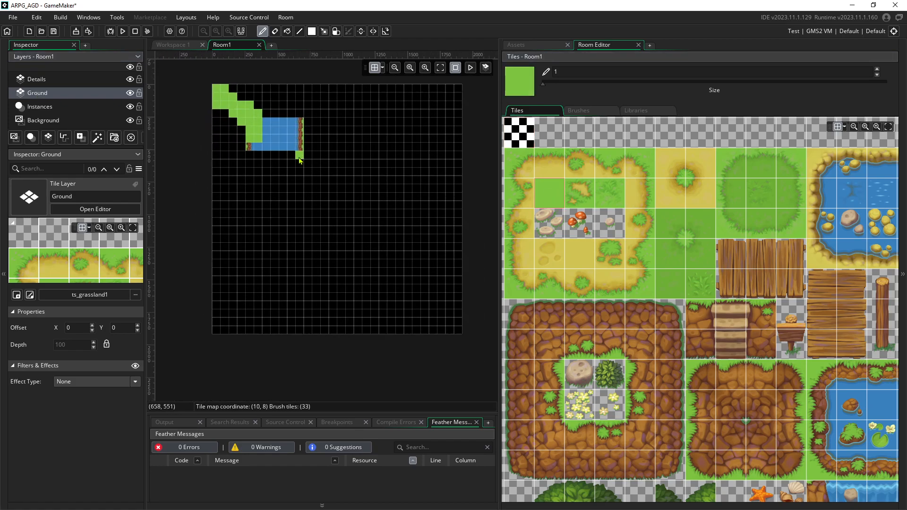
middle_click_drag(281, 151, 339, 212)
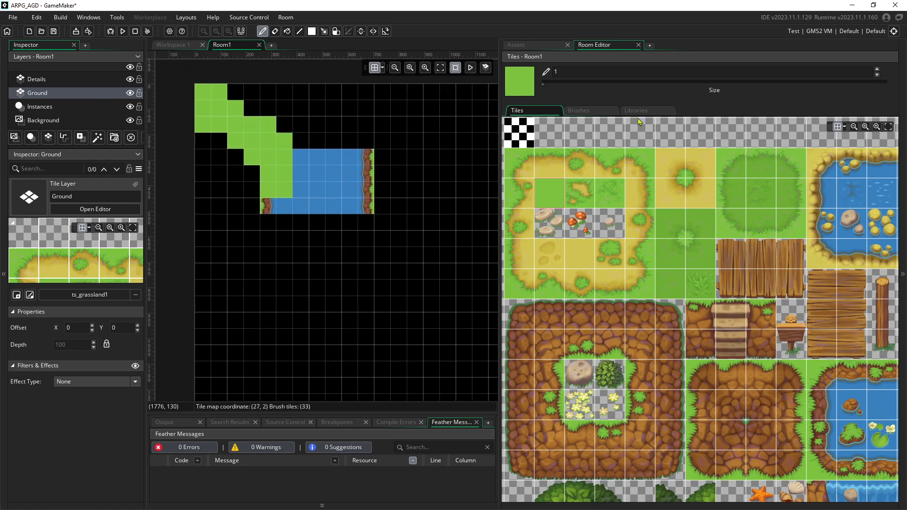
left_click(580, 113)
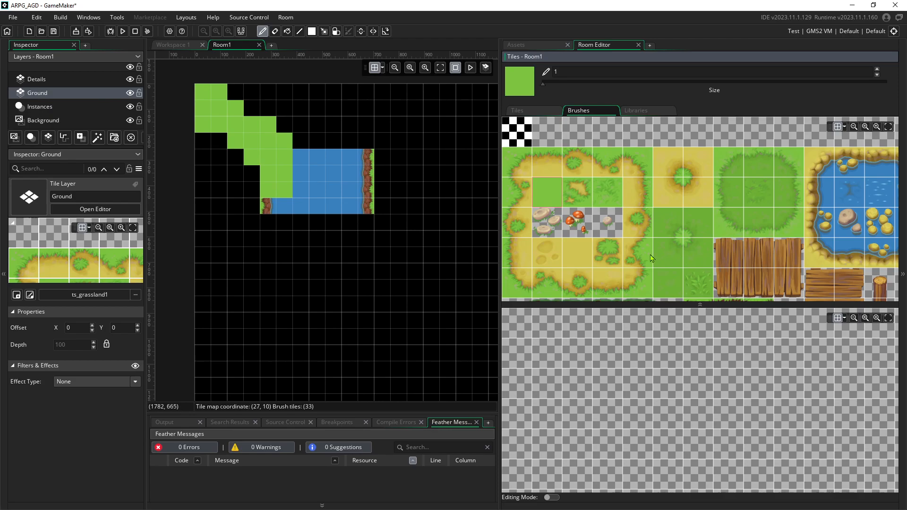
Turn on brush editing and paint a 4×4 plain grass block brush, removing a stray tile
scroll(591, 270, "down", 3)
scroll(592, 267, "up", 3)
mouse_move(597, 242)
middle_mouse_down()
mouse_move(612, 241)
mouse_move(618, 222)
middle_mouse_up()
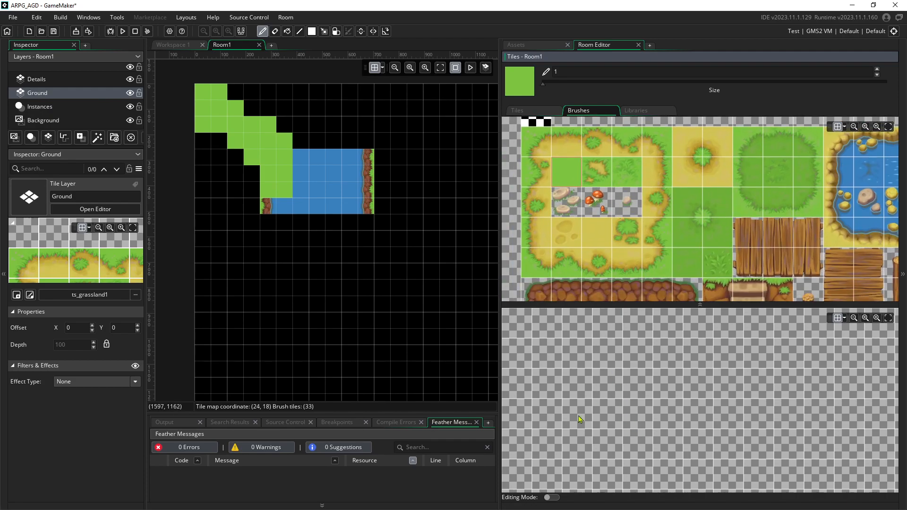
left_click(549, 498)
mouse_move(547, 359)
left_mouse_down()
mouse_move(640, 357)
mouse_move(634, 386)
mouse_move(549, 386)
mouse_move(634, 422)
mouse_move(546, 442)
left_mouse_up()
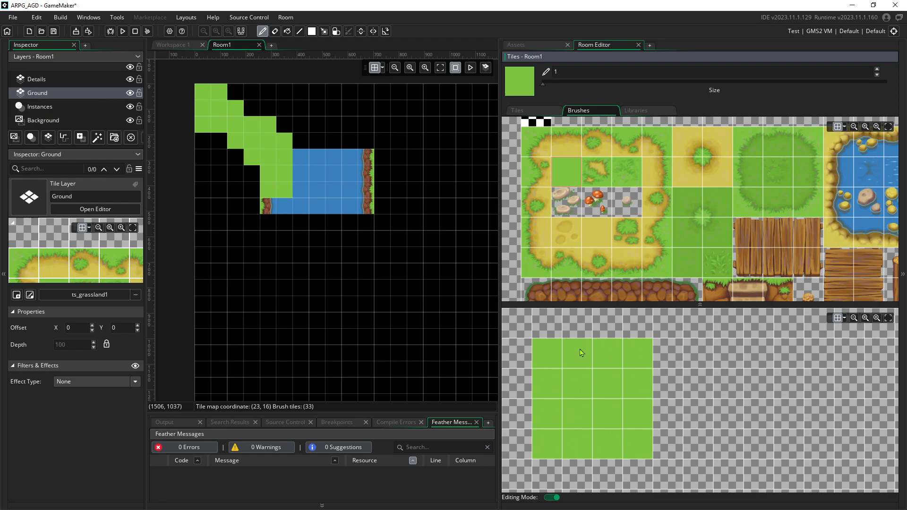
left_click(697, 387)
middle_click_drag(697, 386, 676, 381)
right_click(676, 381)
Build a vertical sand path brush: grass-sand top edge, plain sand, grass-edged bottom
left_click(567, 143)
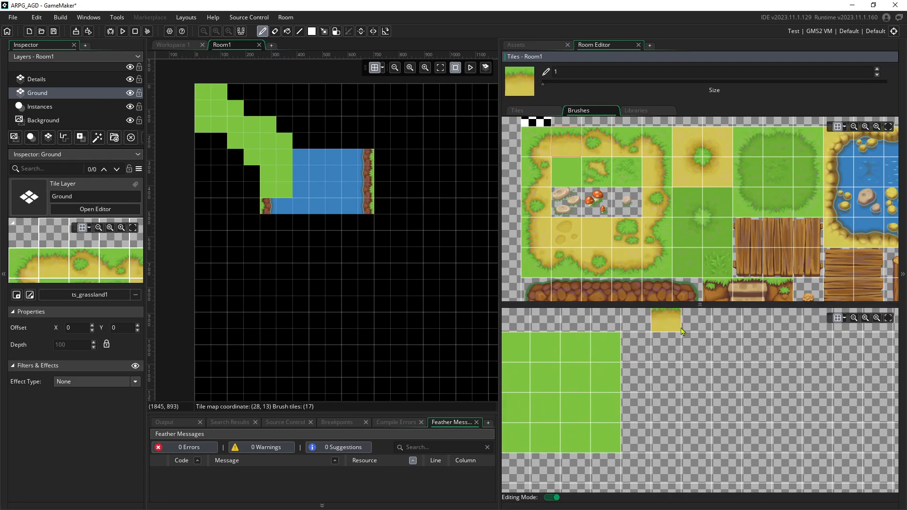
left_click(675, 349)
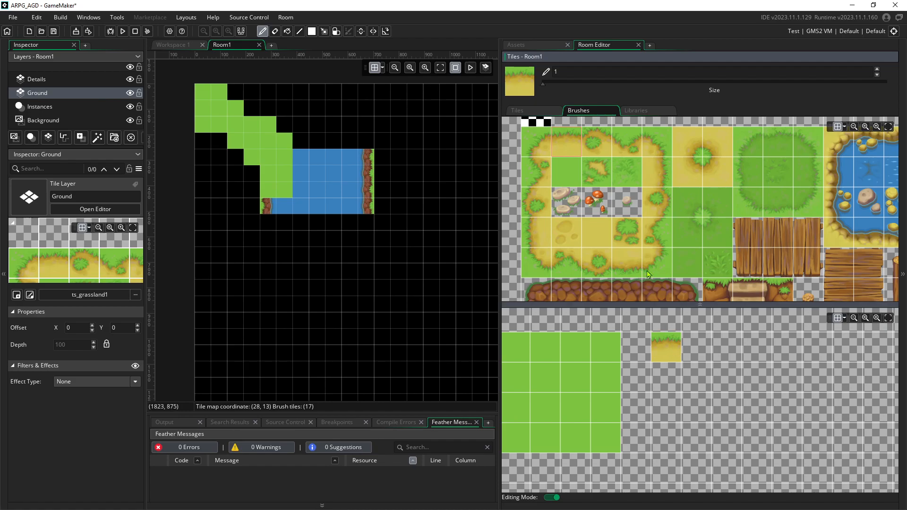
left_click(596, 233)
left_click(664, 376)
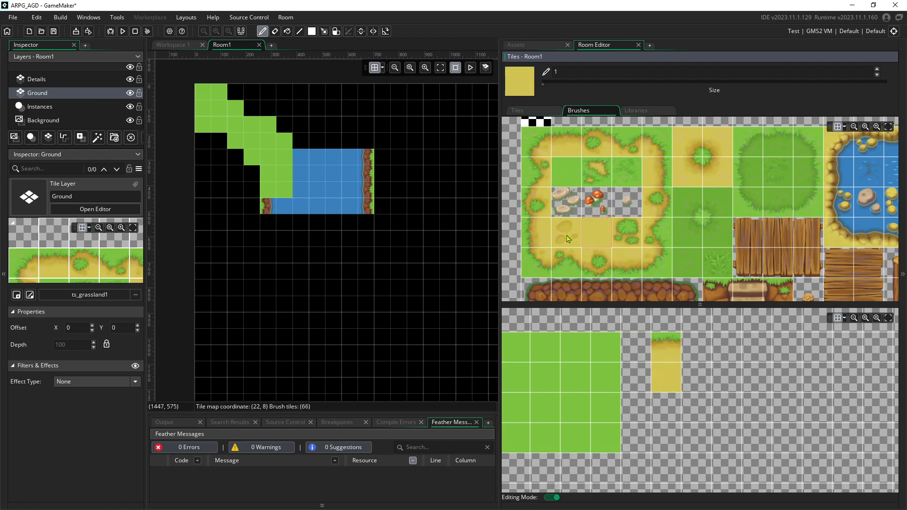
left_click(625, 269)
left_click(668, 409)
middle_click_drag(788, 378, 761, 363)
Build a horizontal sand strip brush from left-edge, plain sand and right-edge tiles
left_click(549, 246)
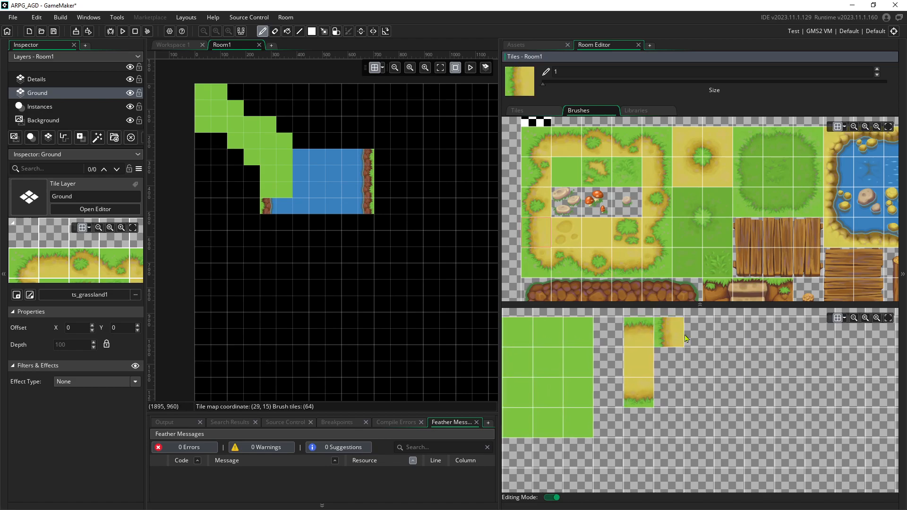
left_click(695, 341)
left_click(598, 236)
left_click(730, 332)
left_click(657, 171)
left_click(762, 336)
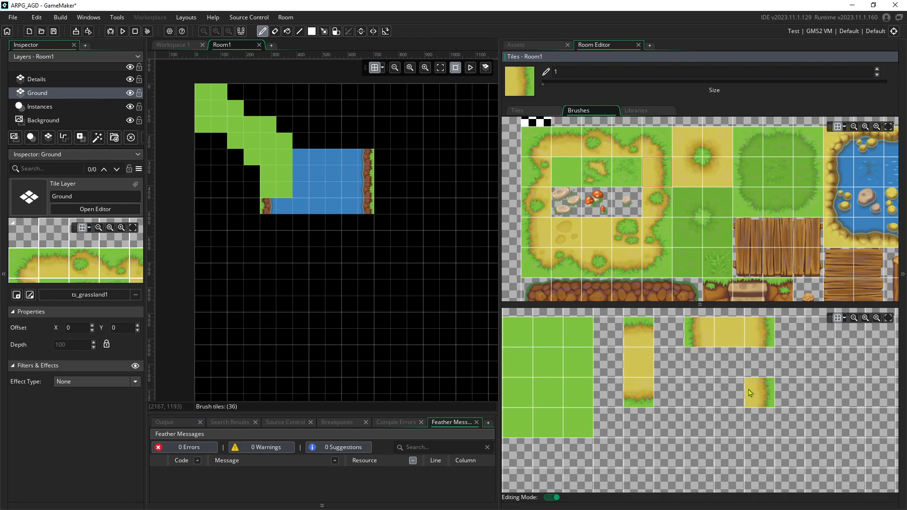
scroll(757, 392, "down", 4)
mouse_move(735, 363)
middle_mouse_down()
mouse_move(706, 355)
mouse_move(725, 355)
middle_mouse_up()
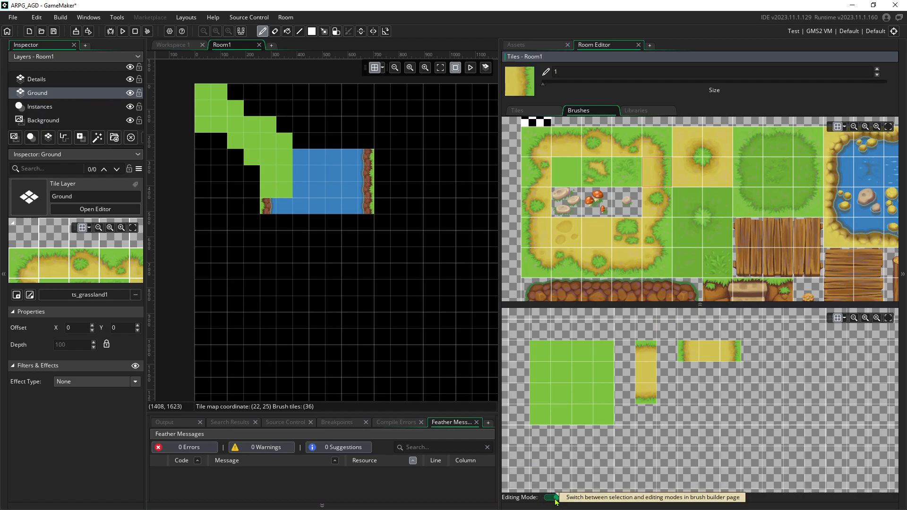
Paint the 4x4 grass brush over the river, left edge, bottom band and every remaining empty area
left_click(573, 385)
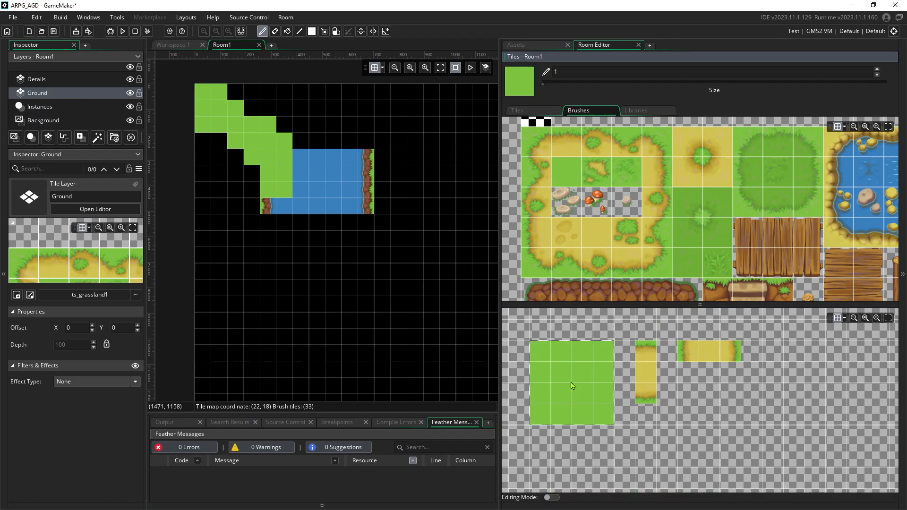
mouse_move(248, 168)
left_mouse_down()
mouse_move(314, 168)
mouse_move(304, 142)
mouse_move(239, 105)
mouse_move(260, 94)
mouse_move(260, 113)
left_mouse_up()
scroll(319, 175, "down", 2)
left_click_drag(270, 166, 279, 360)
middle_click_drag(377, 290, 282, 235)
scroll(281, 237, "down", 3)
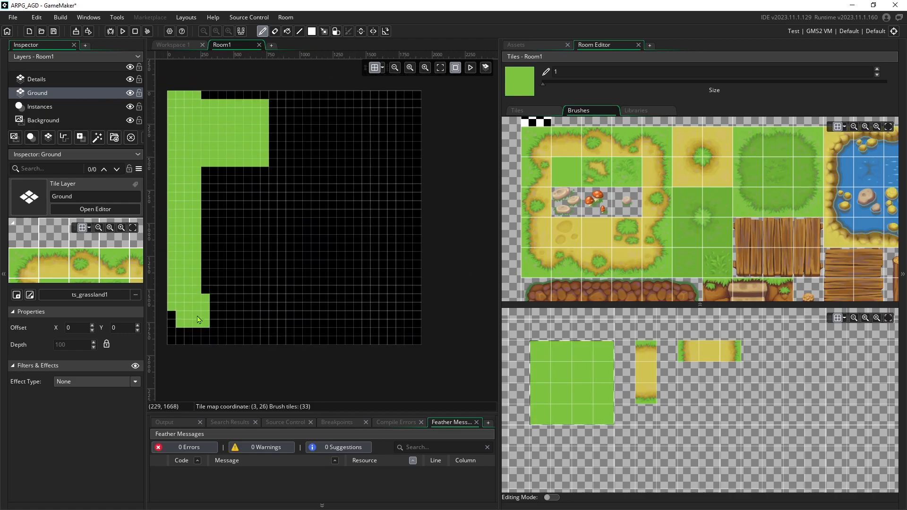
mouse_move(192, 335)
left_mouse_down()
mouse_move(400, 326)
mouse_move(415, 294)
mouse_move(260, 291)
mouse_move(213, 263)
left_mouse_up()
mouse_move(403, 258)
left_mouse_down()
mouse_move(380, 226)
mouse_move(213, 217)
left_mouse_up()
mouse_move(215, 183)
left_mouse_down()
mouse_move(322, 172)
mouse_move(353, 201)
mouse_move(411, 191)
mouse_move(405, 98)
mouse_move(236, 99)
mouse_move(342, 132)
mouse_move(392, 159)
left_mouse_up()
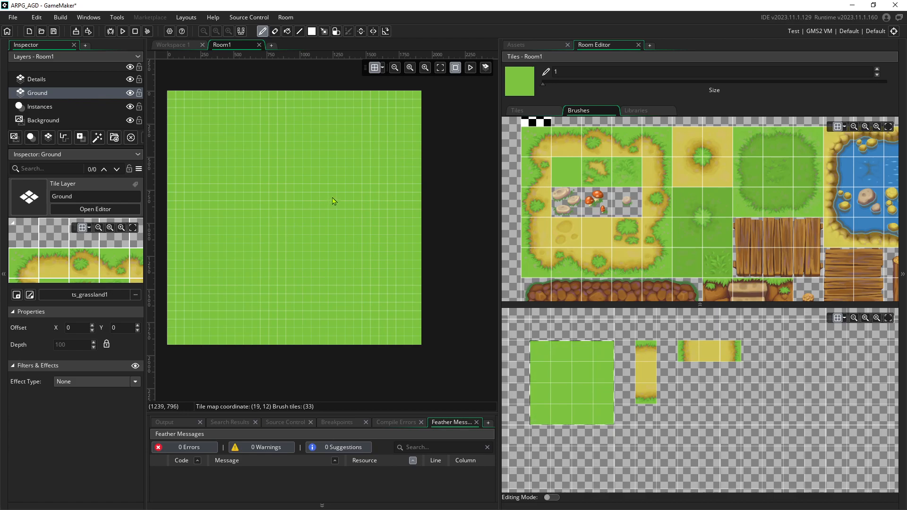
scroll(412, 217, "left", 3, "shift")
scroll(382, 224, "up", 2, "ctrl")
scroll(324, 212, "down", 3, "ctrl")
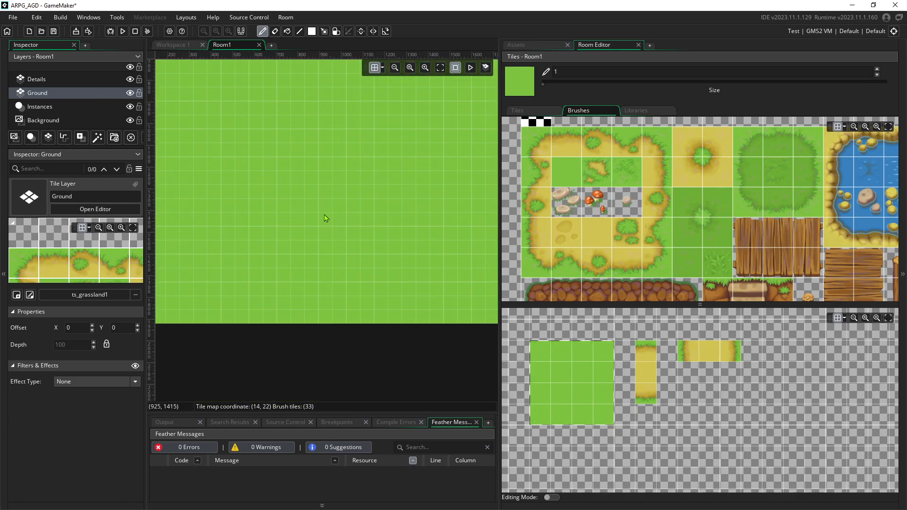
scroll(344, 268, "left", 2, "shift")
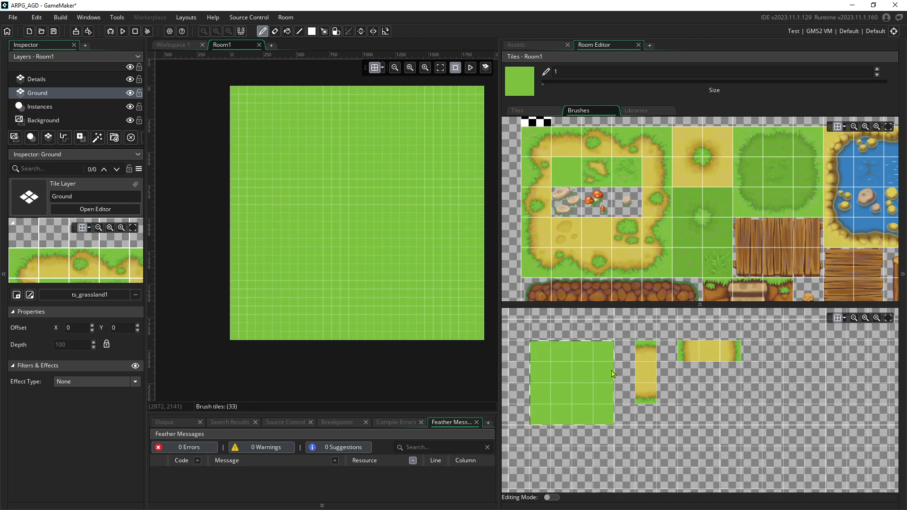
Paint a wide sand patch near the room's top with the vertical sand path brush
left_click(647, 380)
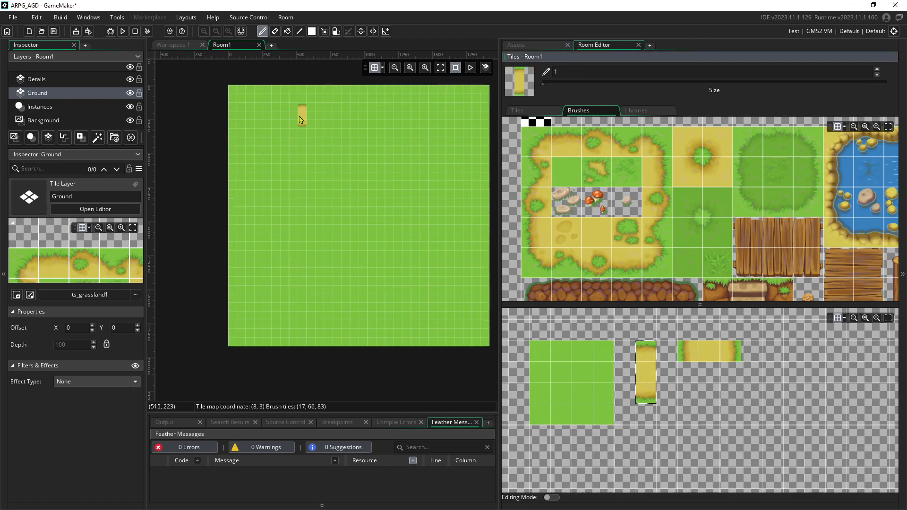
scroll(290, 130, "up", 2, "ctrl")
scroll(288, 134, "up", 1, "ctrl")
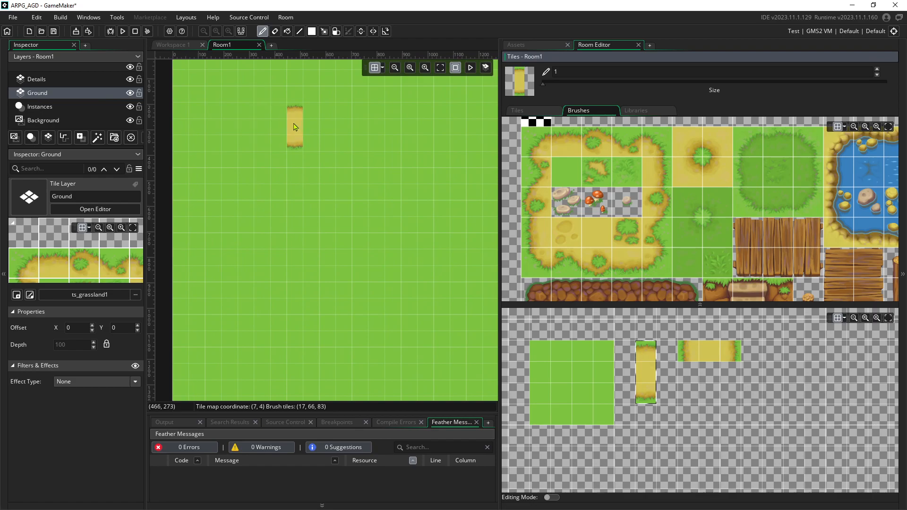
left_click_drag(299, 128, 355, 132)
middle_click_drag(377, 166, 362, 164)
Stamp a tall sand block below-left of the patch and a vertical sand strip further right
left_click(683, 348)
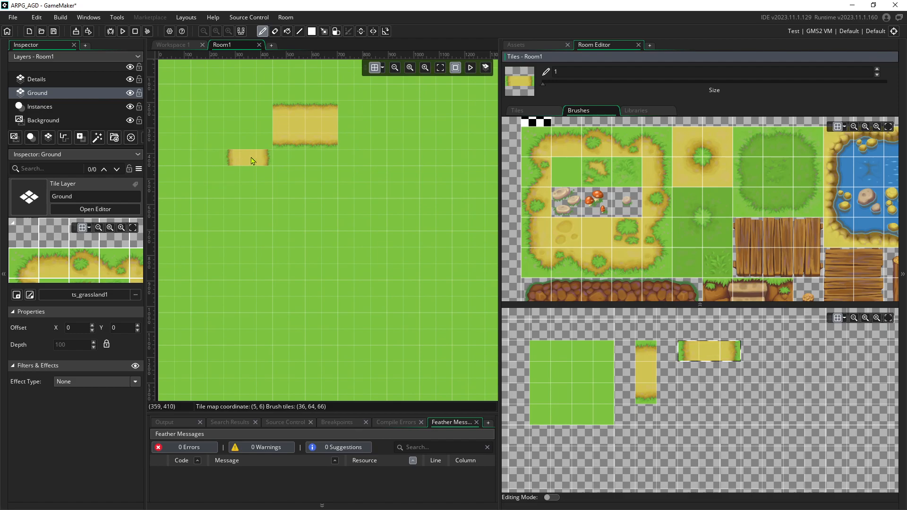
left_click(251, 160)
left_click_drag(250, 171, 248, 211)
mouse_move(312, 190)
middle_mouse_down()
mouse_move(261, 210)
mouse_move(325, 199)
middle_mouse_up()
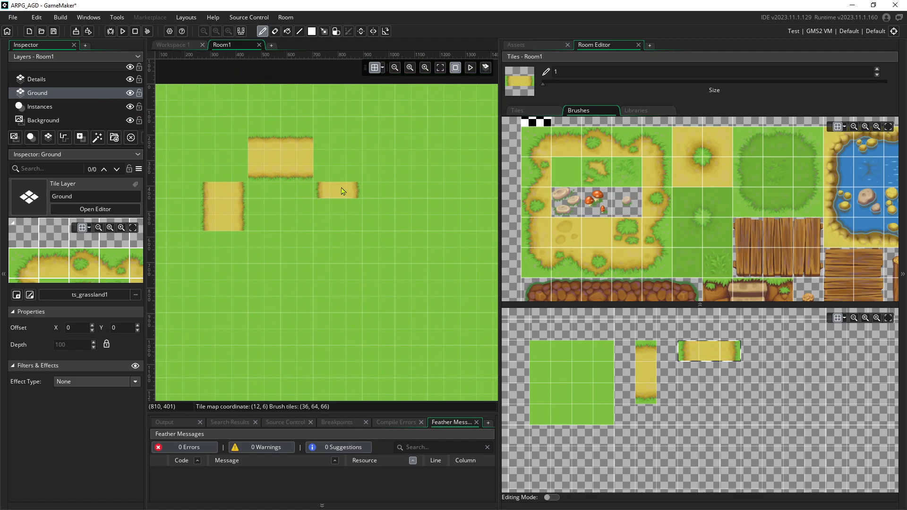
left_click(646, 372)
left_click(371, 222)
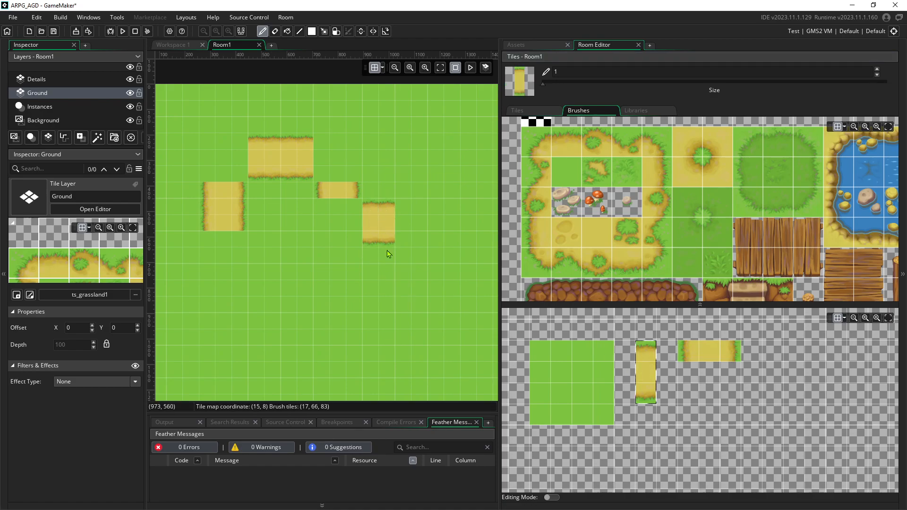
Look over the sand border tiles and fill the green gaps inside the path with plain sand
left_click(542, 145)
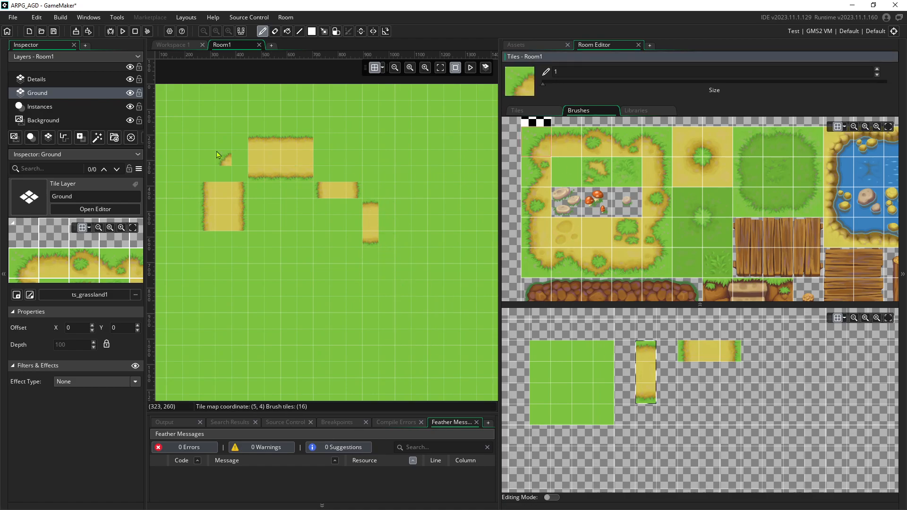
left_click(595, 144)
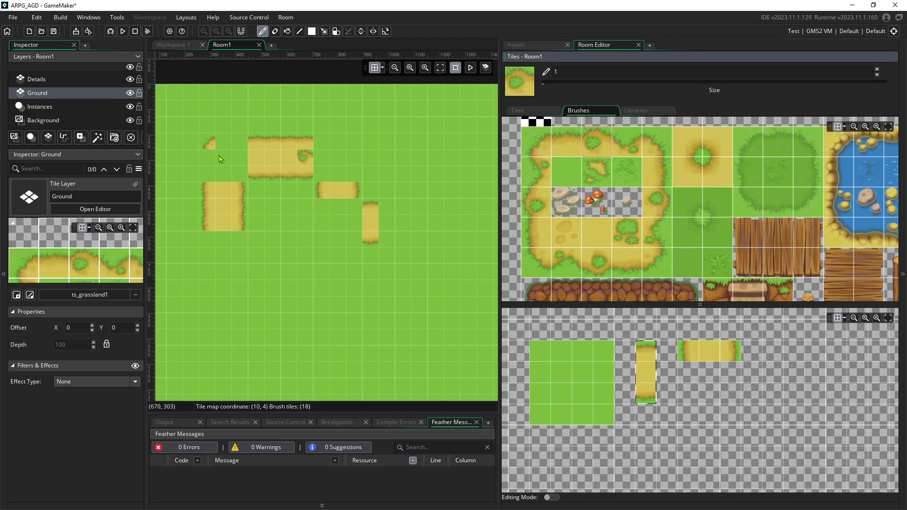
left_click(605, 263)
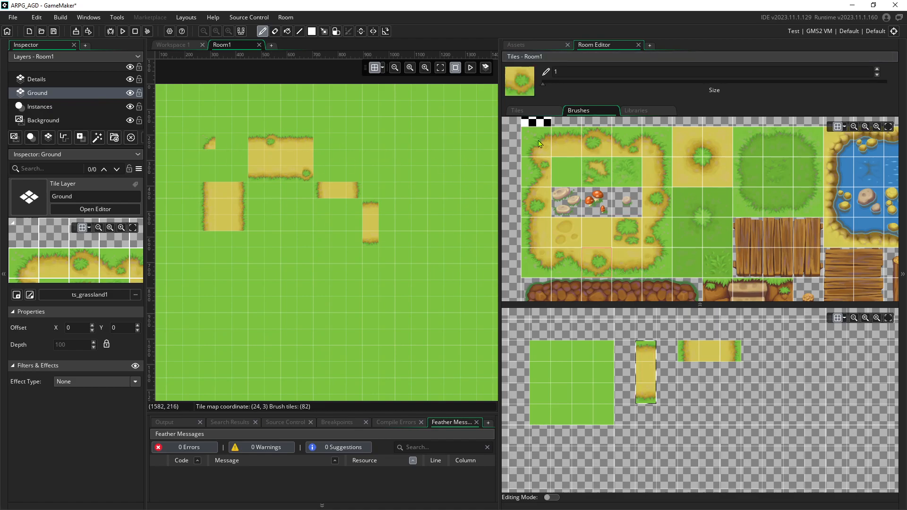
left_click(565, 145)
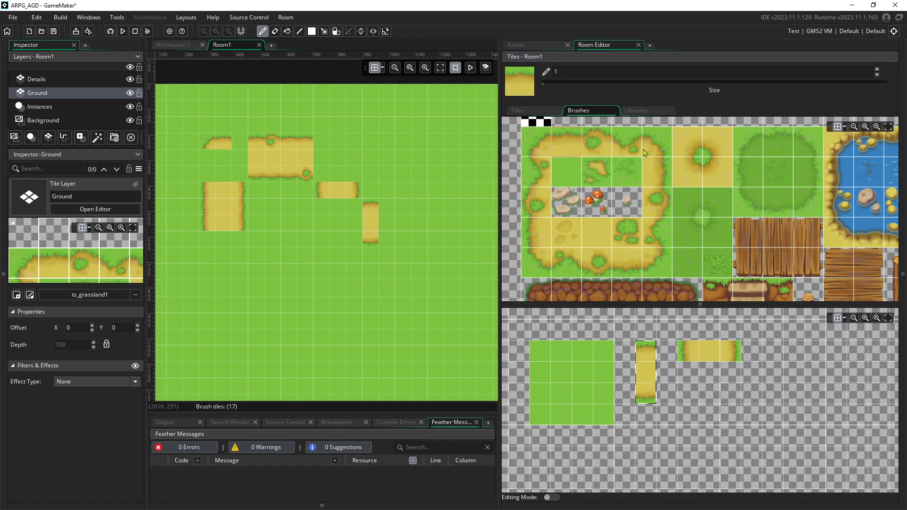
left_click(541, 185)
left_click(521, 243)
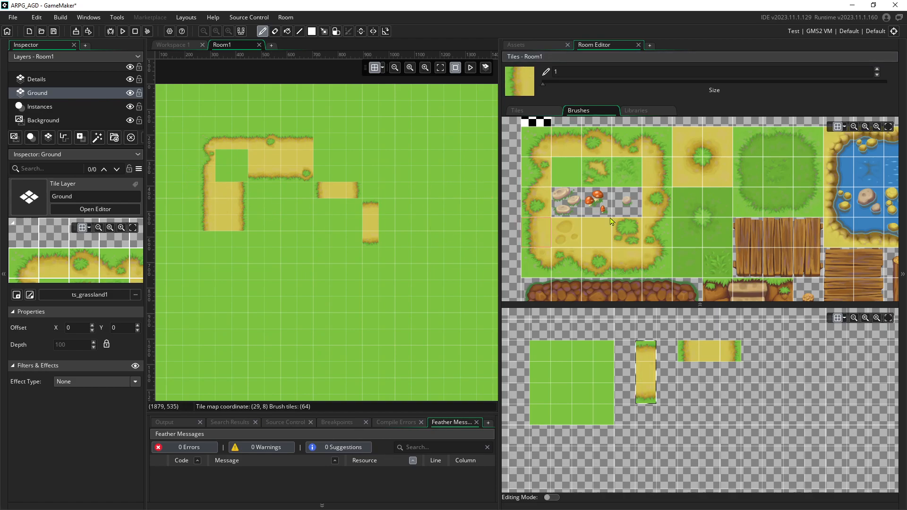
left_click(653, 264)
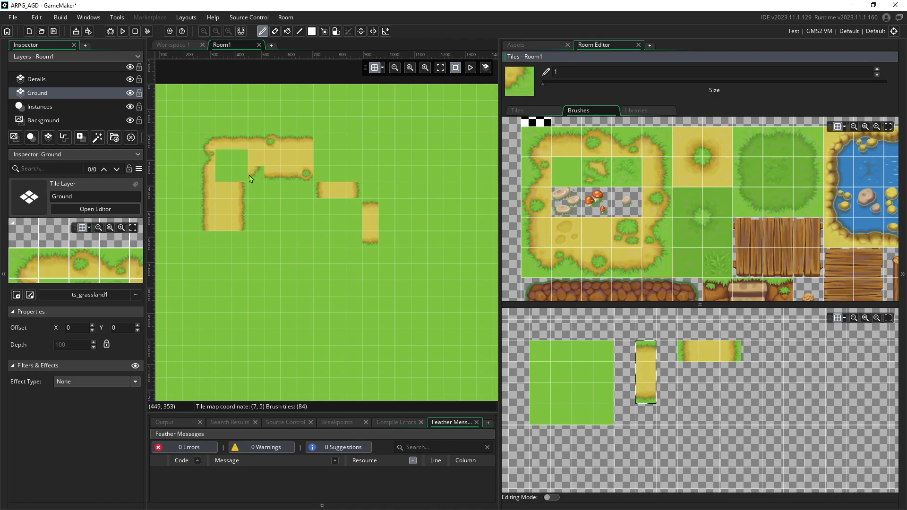
left_click(712, 159)
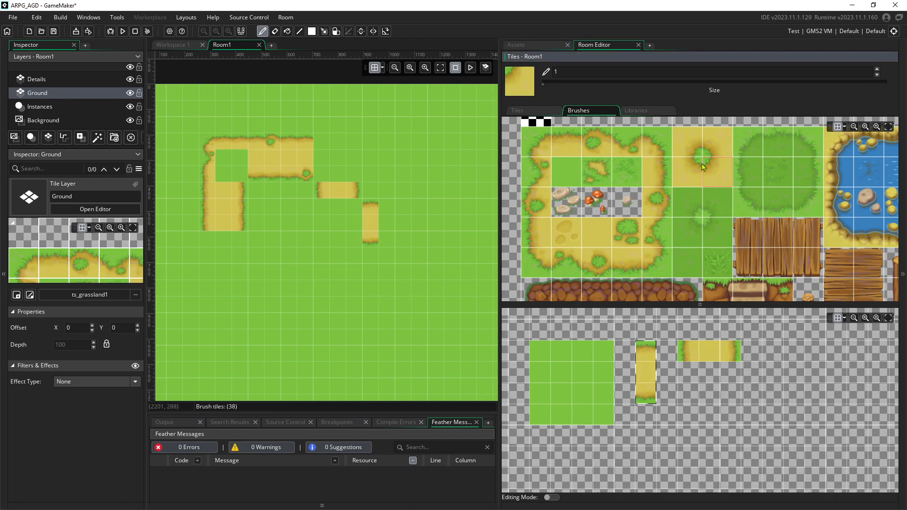
left_click(688, 150)
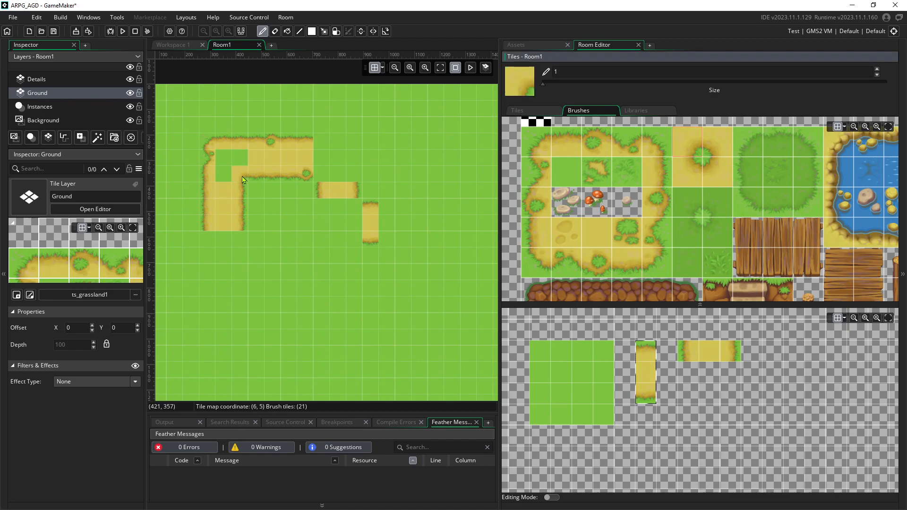
left_click(593, 229)
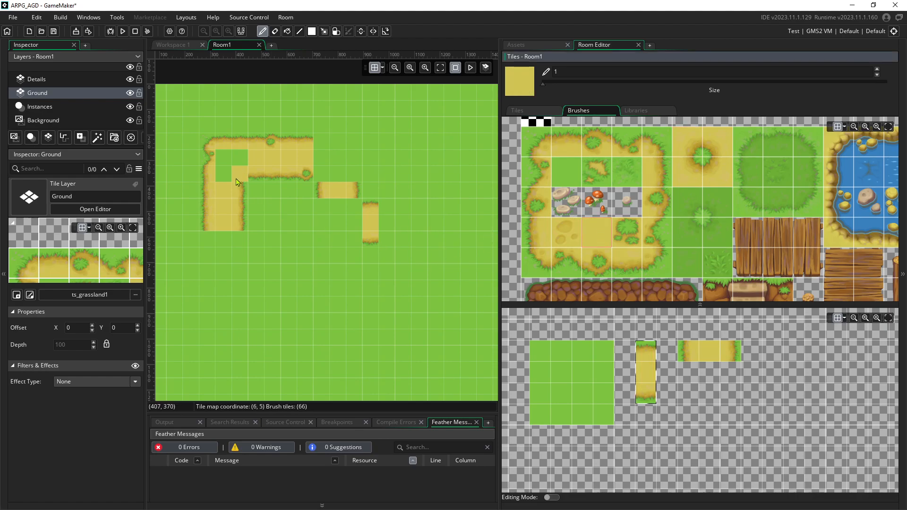
left_click_drag(239, 183, 225, 164)
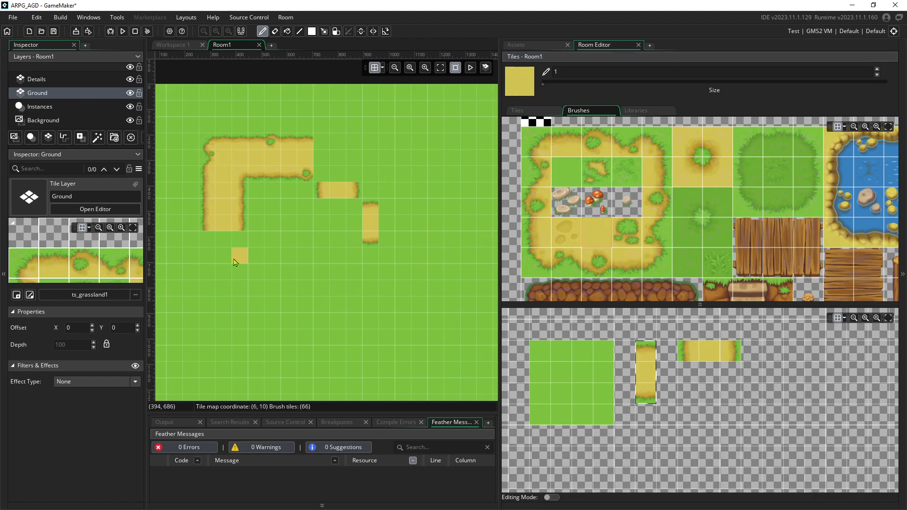
Paint a sand corner and a sand-left-edge grass tile at the path's lower left
scroll(235, 261, "down", 1)
scroll(235, 262, "down", 1, "ctrl")
scroll(235, 262, "down", 2, "ctrl")
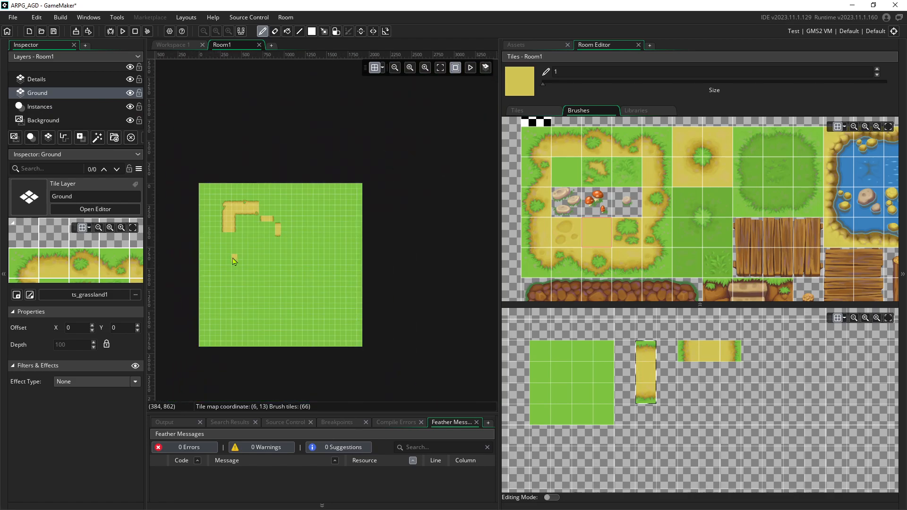
scroll(234, 257, "up", 2, "ctrl")
scroll(243, 204, "down", 1)
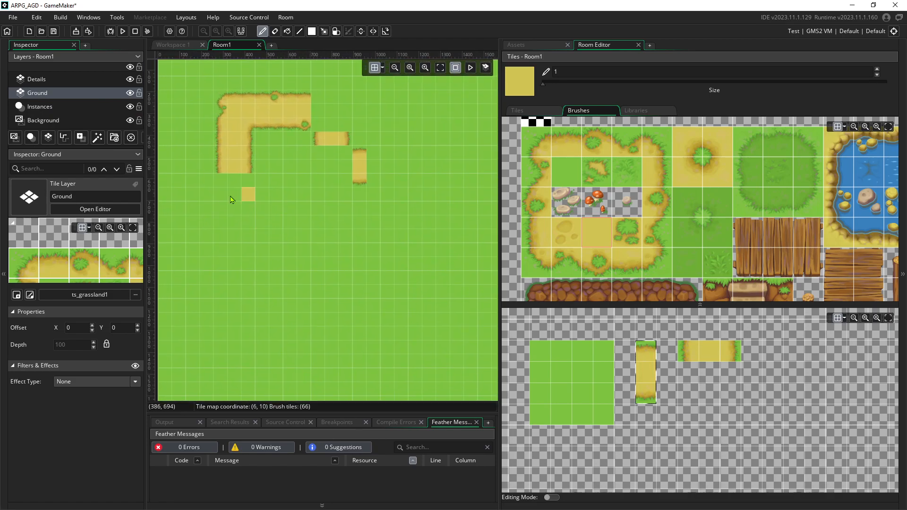
scroll(227, 194, "up", 1, "ctrl")
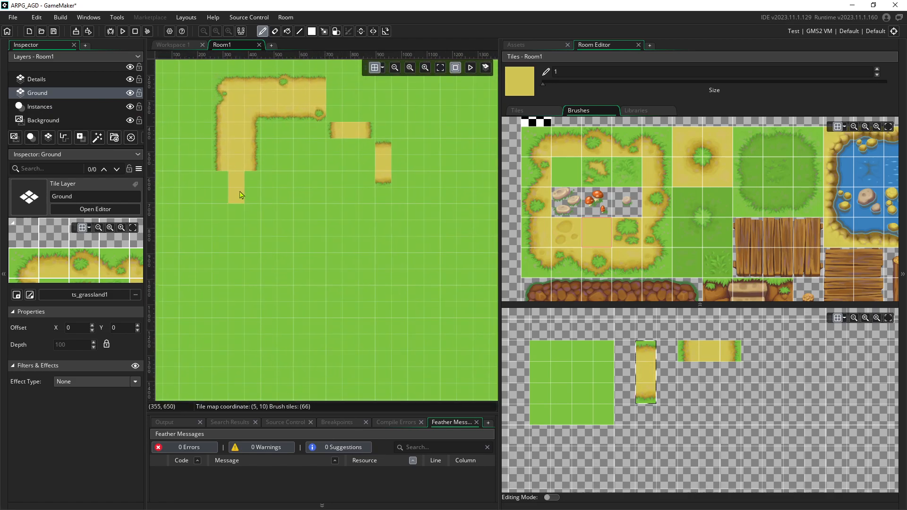
middle_click_drag(228, 212, 244, 208)
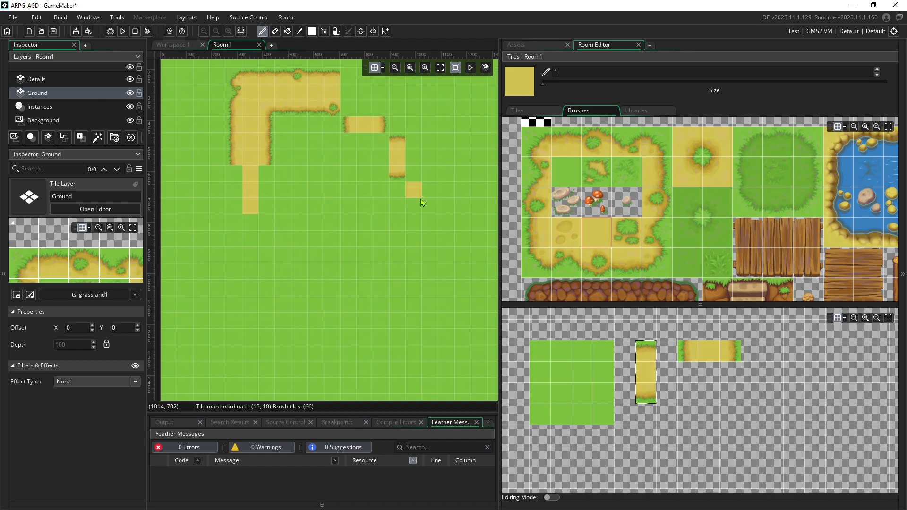
middle_click_drag(420, 199, 435, 199)
left_click(535, 148)
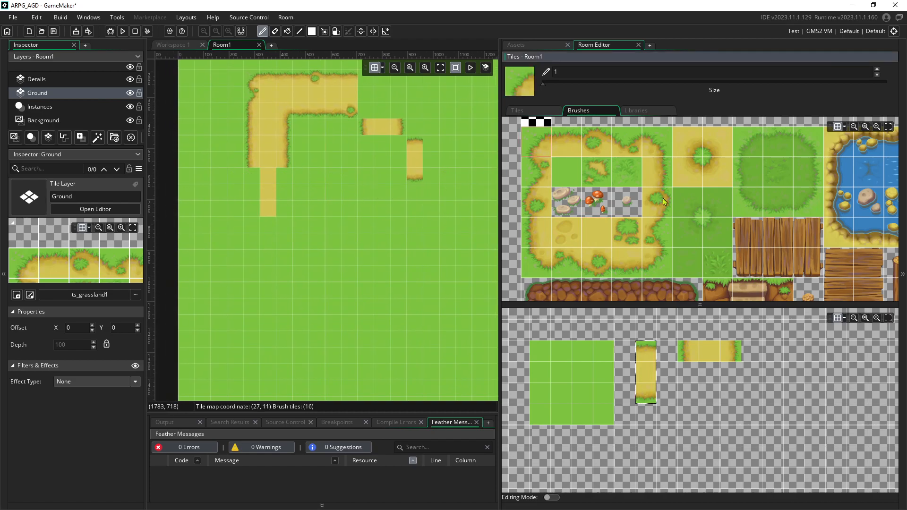
left_click(717, 171)
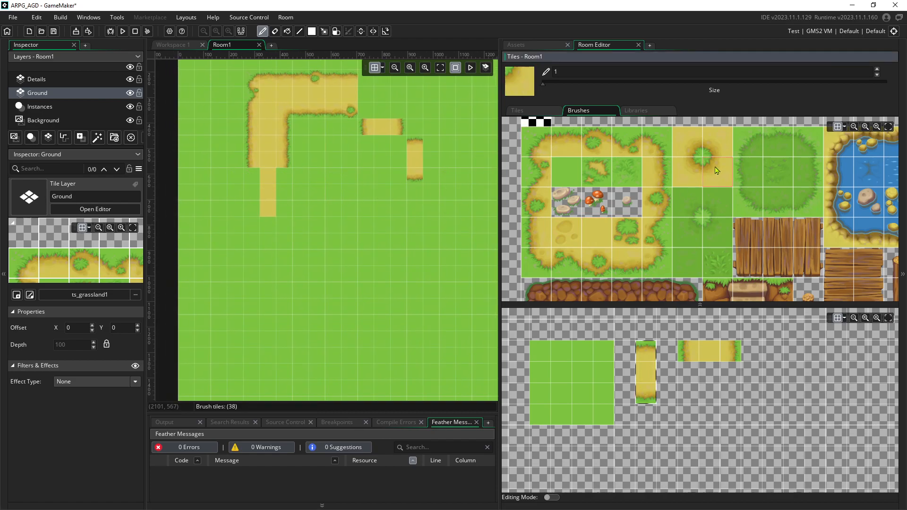
left_click(548, 153)
left_click(237, 180)
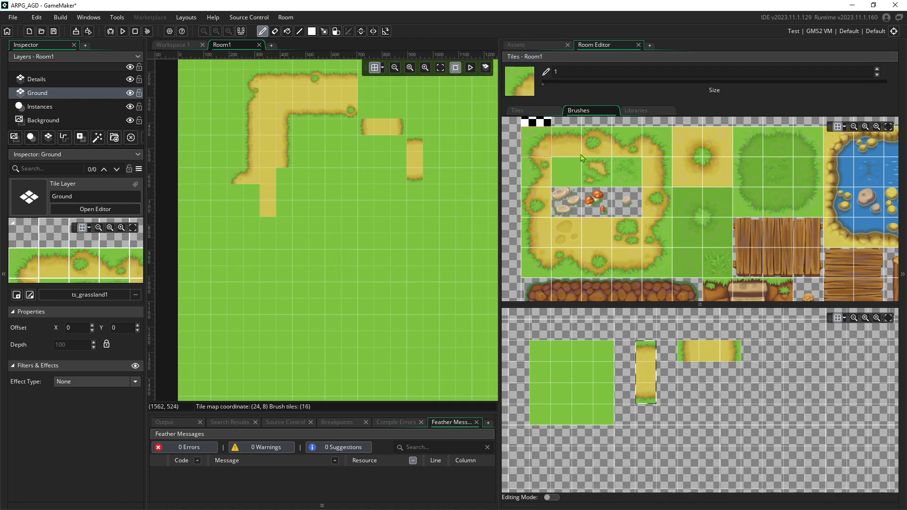
left_click(536, 209)
left_click(236, 193)
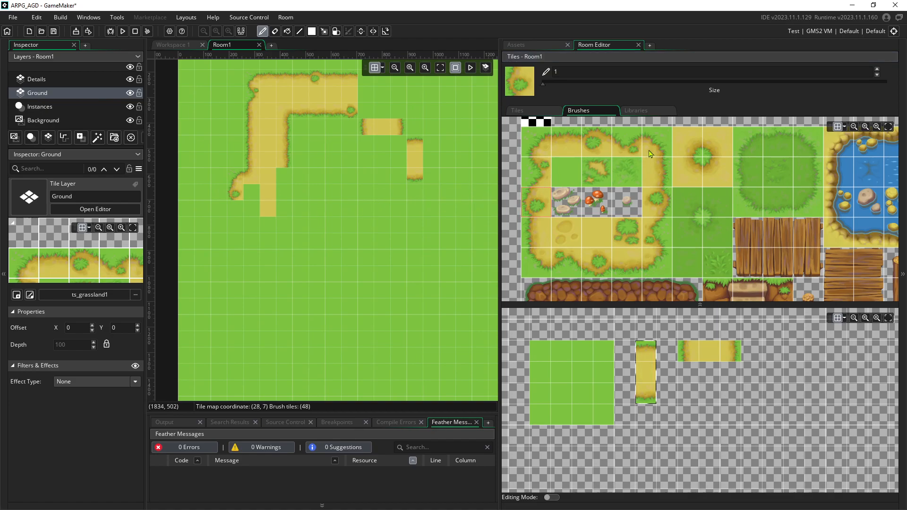
Add a sand-edge tile and a rounded sand corner at the path's end
left_click(657, 172)
left_click(258, 193)
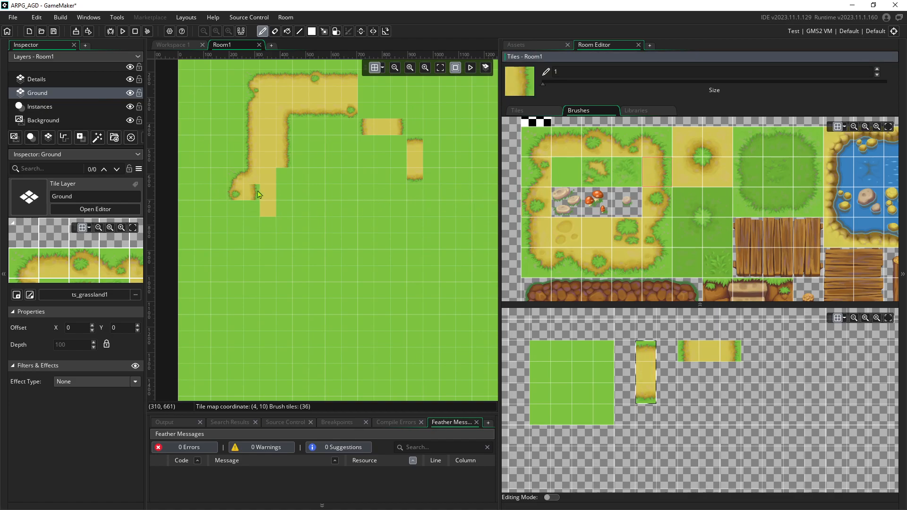
left_click(602, 222)
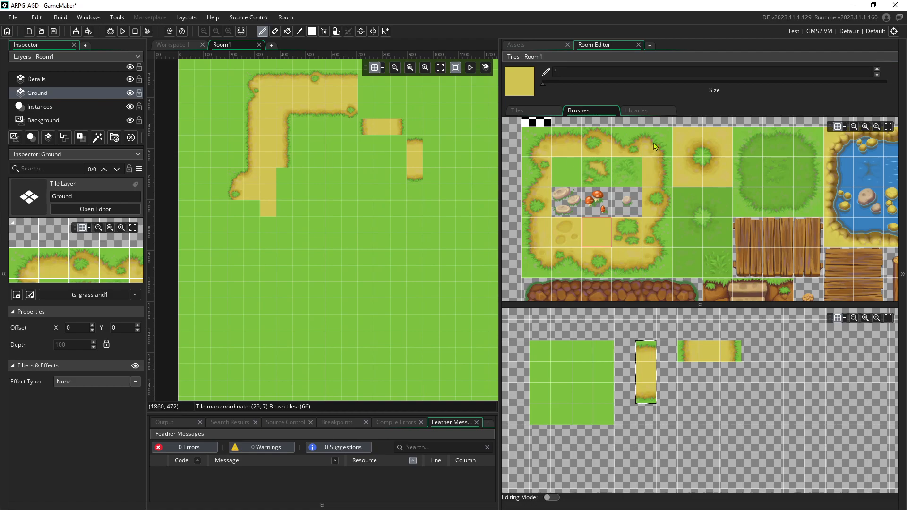
left_click(653, 256)
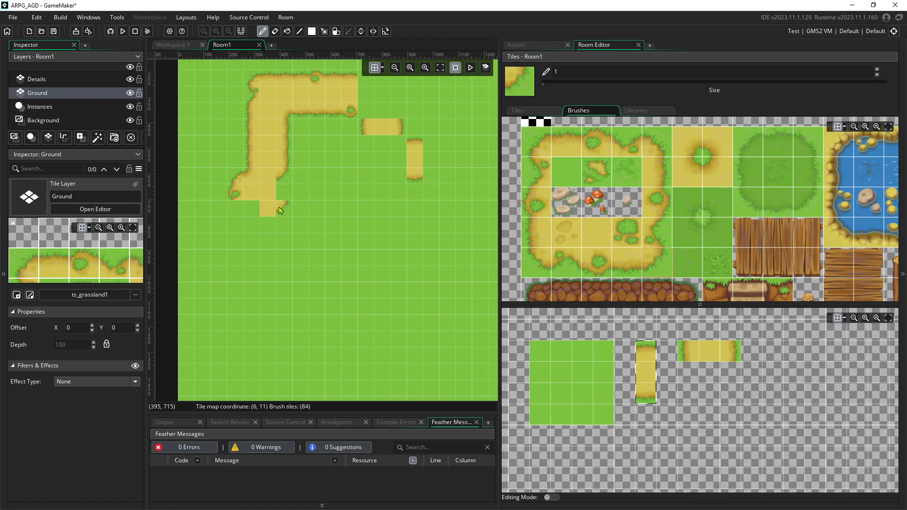
left_click(686, 150)
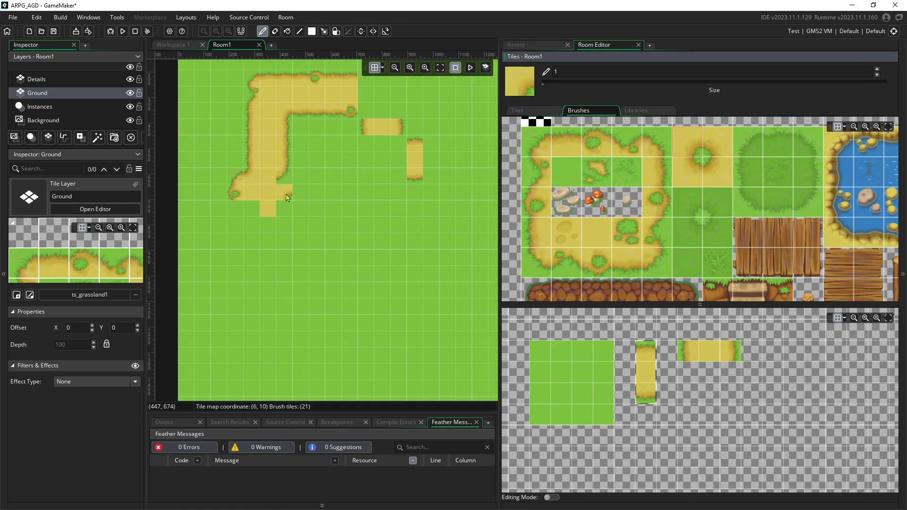
left_click(267, 180)
Pick right-edge sand tiles and survey more of the map around the finished path
left_click(657, 172)
middle_click_drag(282, 240, 326, 243)
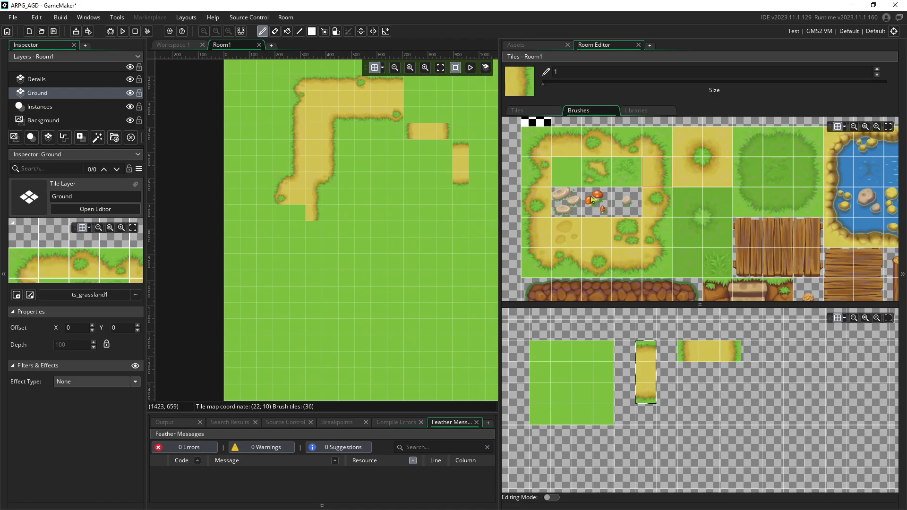
left_click(674, 168)
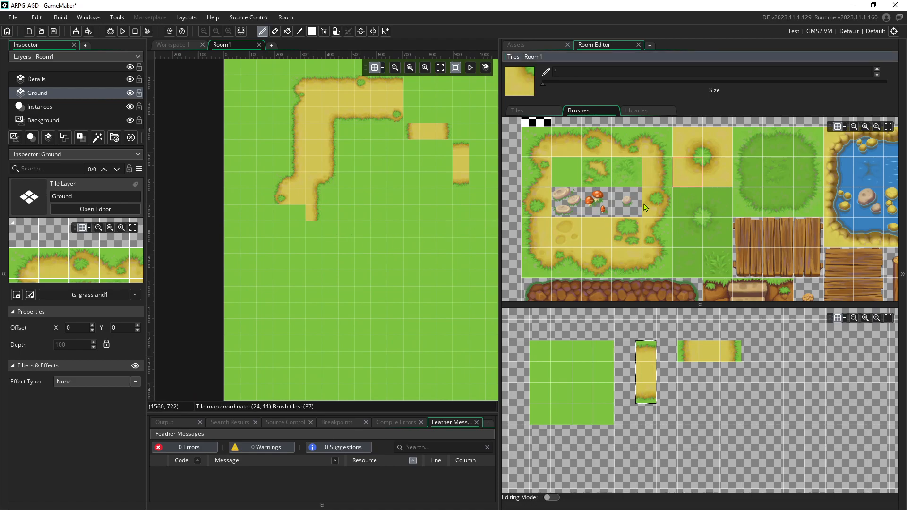
scroll(406, 219, "down", 3)
scroll(324, 196, "up", 4)
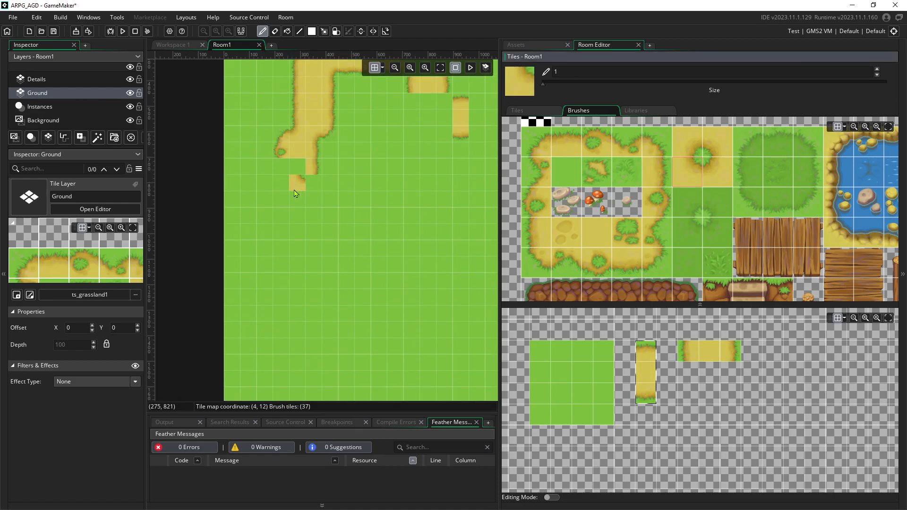
scroll(216, 178, "up", 2)
middle_click_drag(307, 166, 242, 144)
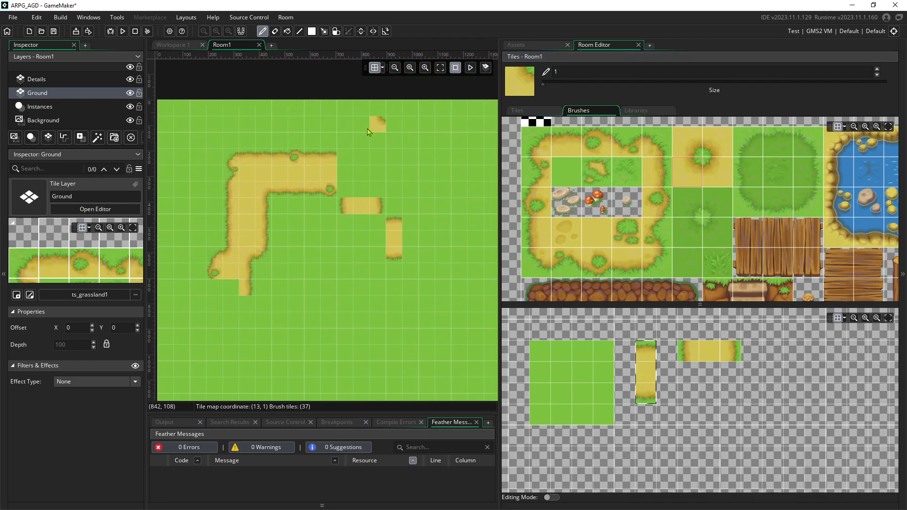
middle_click_drag(340, 134, 431, 105)
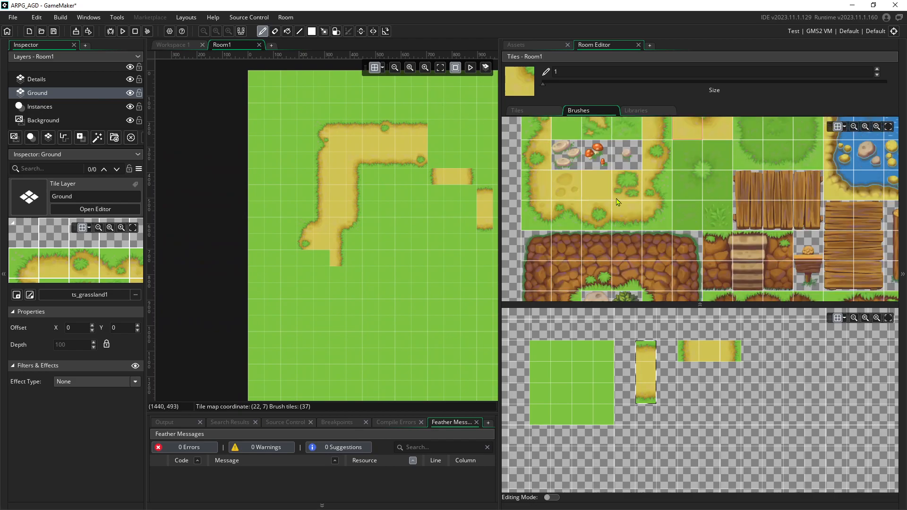
scroll(608, 201, "down", 5)
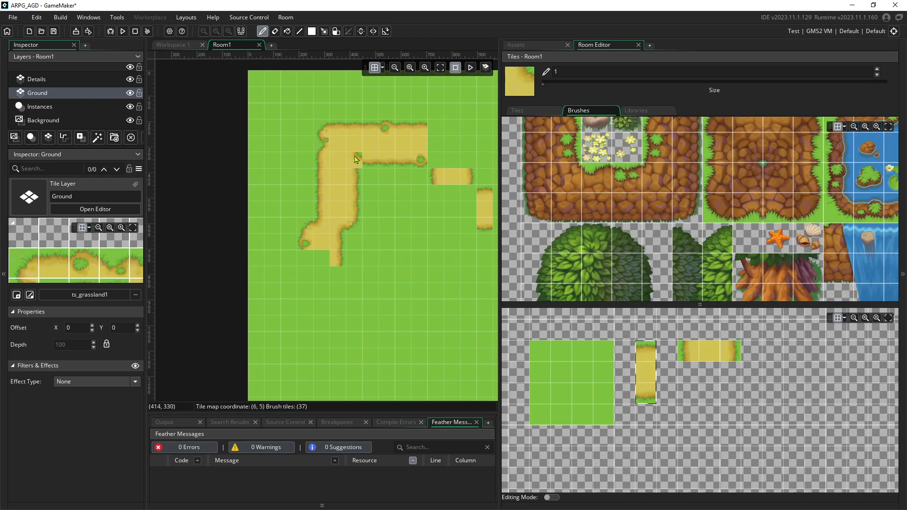
middle_click_drag(357, 157, 301, 213)
On the Details layer, pick the rock cliff tiles and drag a row along the room's top edge
left_click(41, 81)
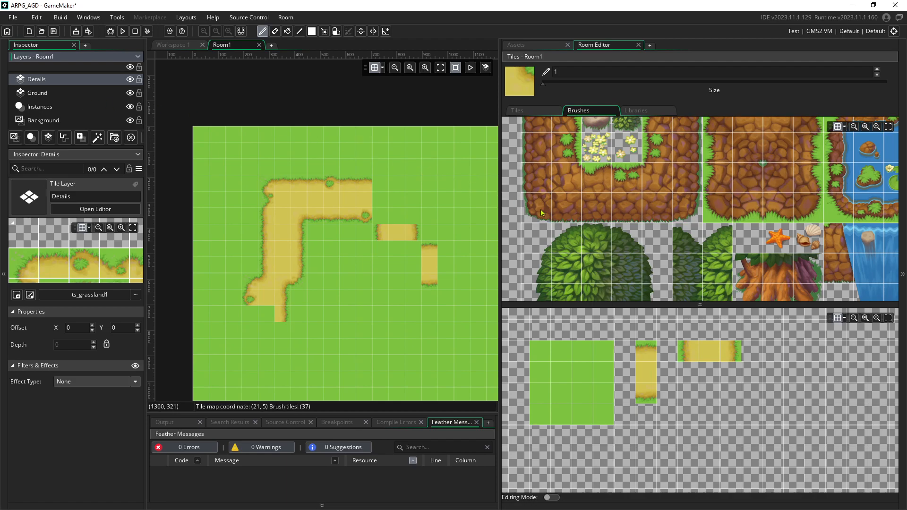
scroll(540, 211, "up", 5)
scroll(536, 165, "up", 2)
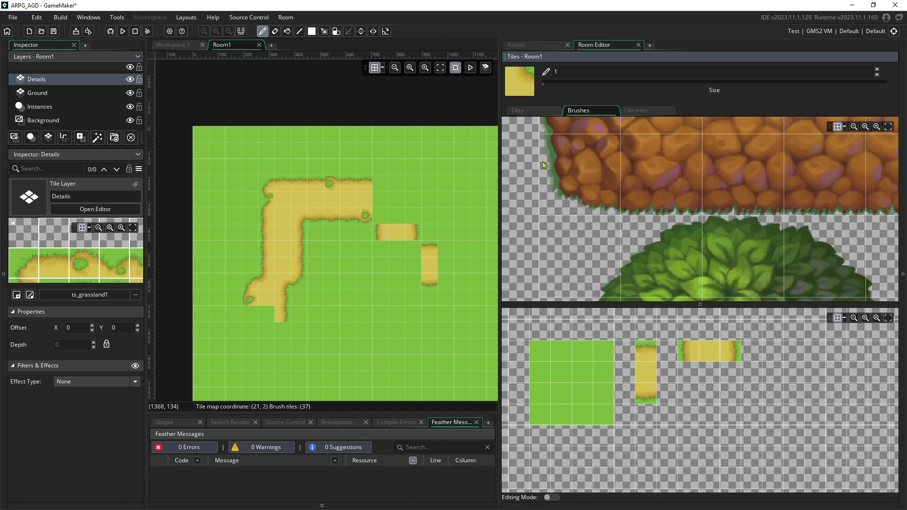
left_click(560, 169)
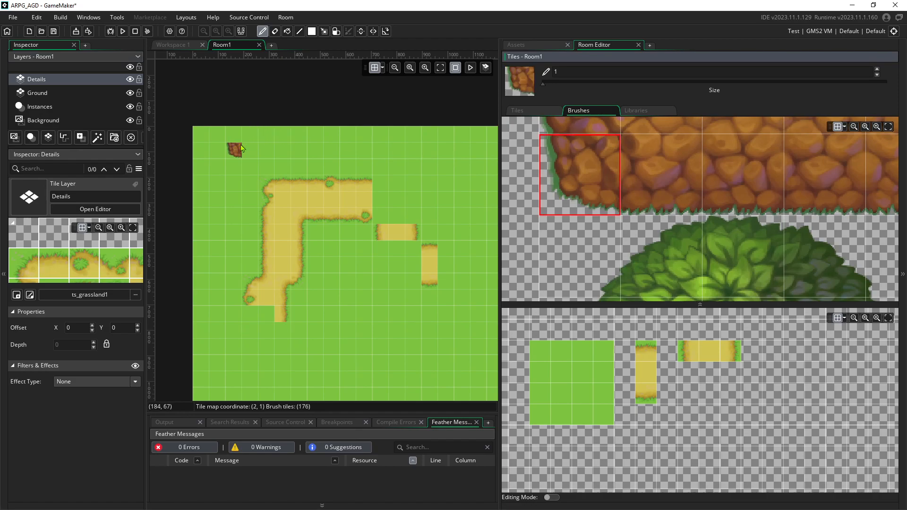
left_click(671, 176)
scroll(307, 151, "down", 3)
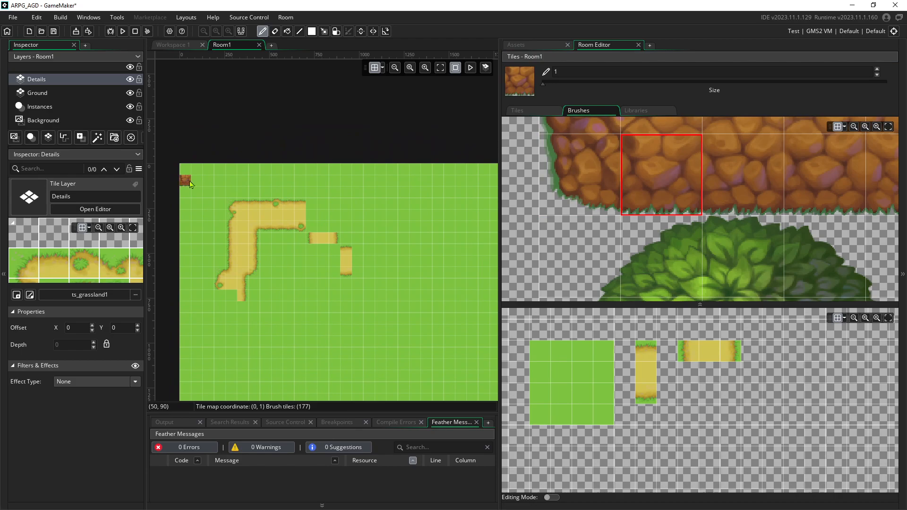
middle_click_drag(241, 191, 240, 207)
left_click_drag(231, 210, 303, 209)
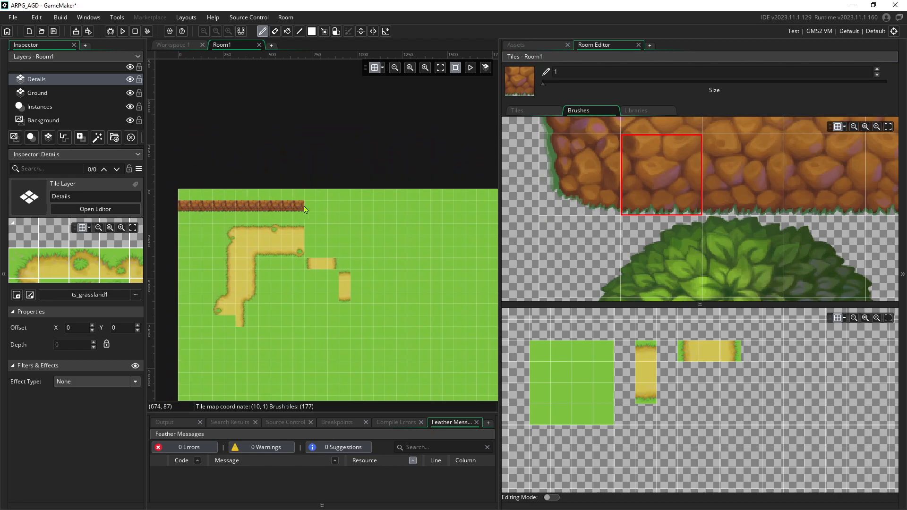
scroll(669, 185, "down", 4)
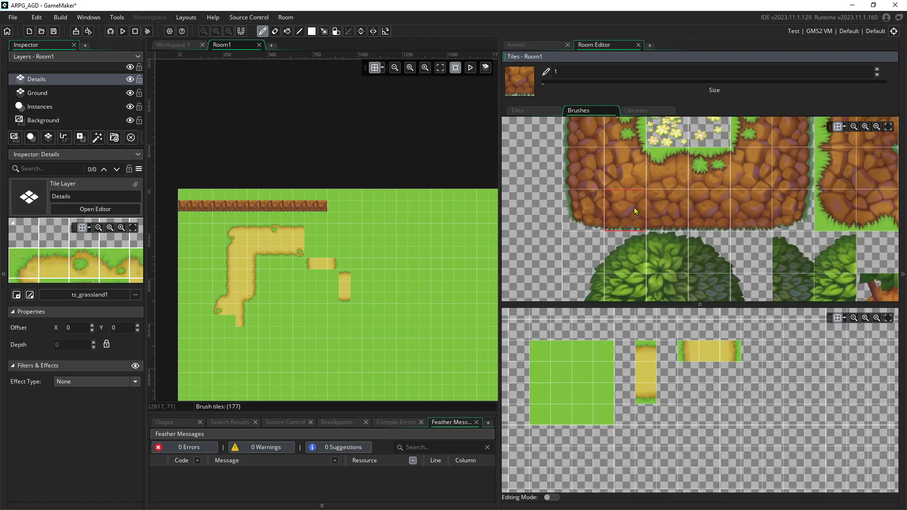
scroll(675, 189, "down", 2)
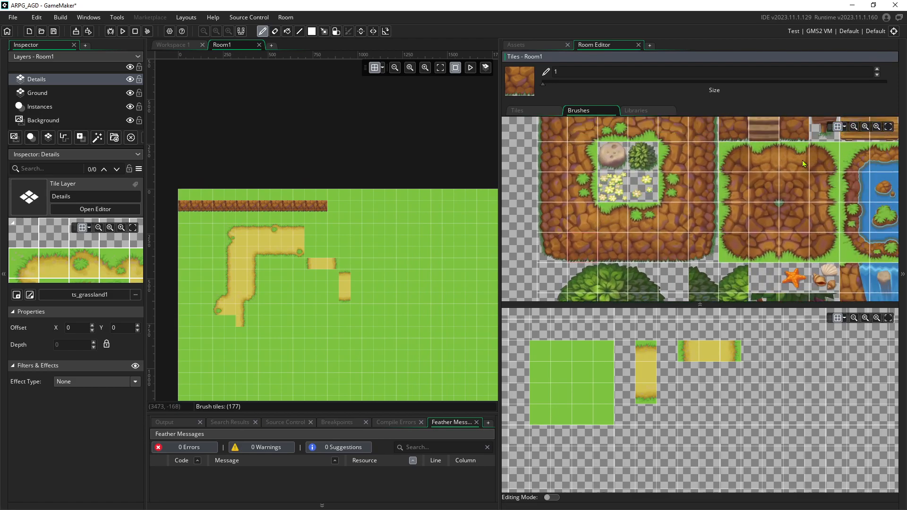
scroll(345, 213, "up", 3)
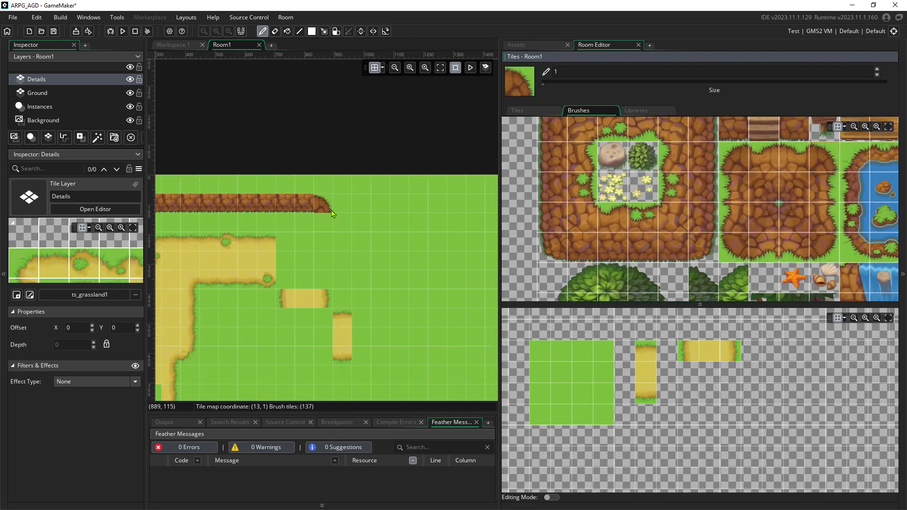
Finish the rock row's right end with plain, grass-cornered and right-edge rock tiles
left_click(798, 185)
left_click(324, 203)
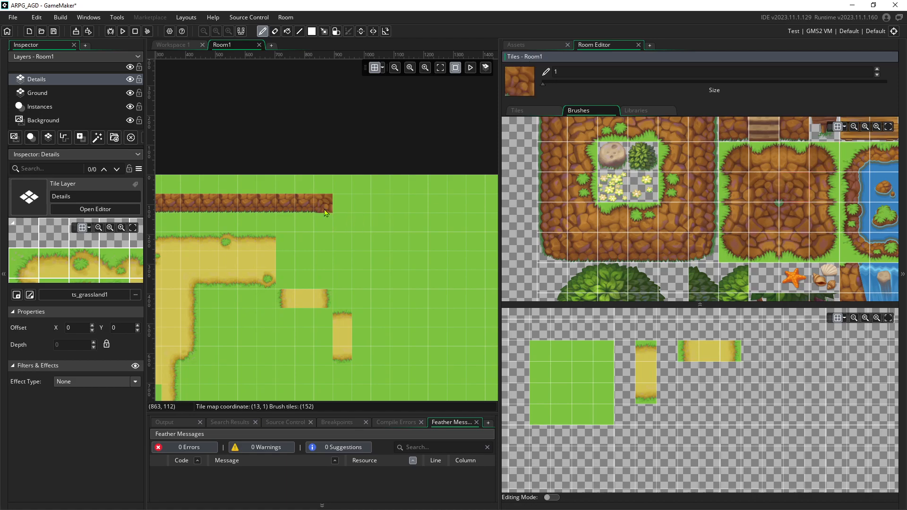
left_click(820, 157)
left_click(343, 190)
left_click(823, 186)
left_click(361, 203)
left_click(346, 201)
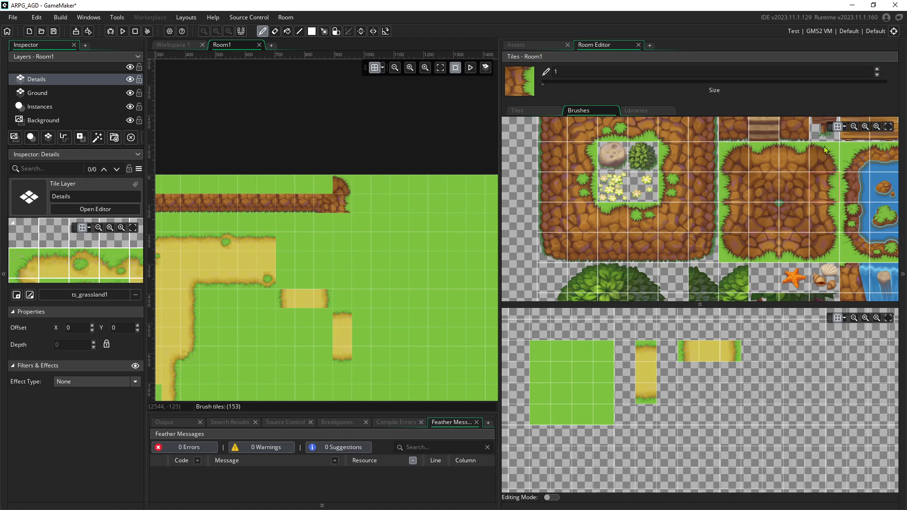
left_click(836, 211)
left_click(341, 207)
middle_click_drag(293, 208, 334, 221)
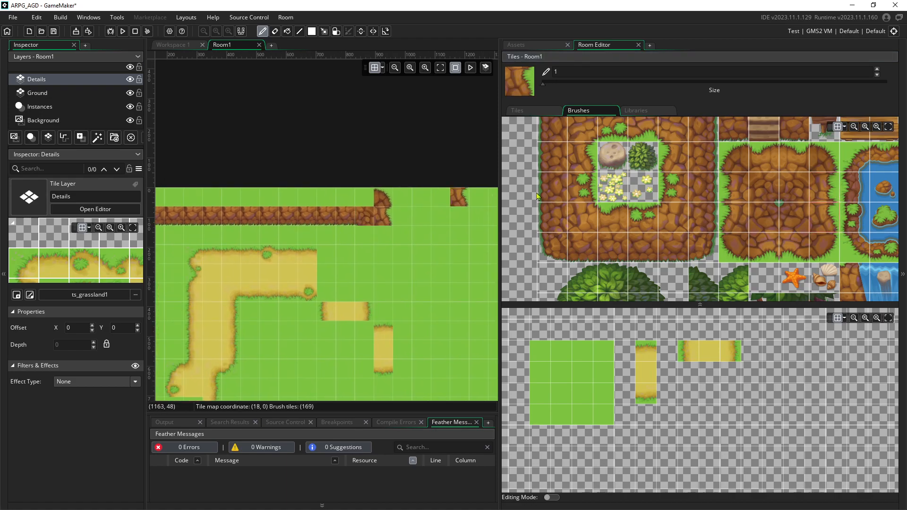
scroll(660, 183, "up", 1)
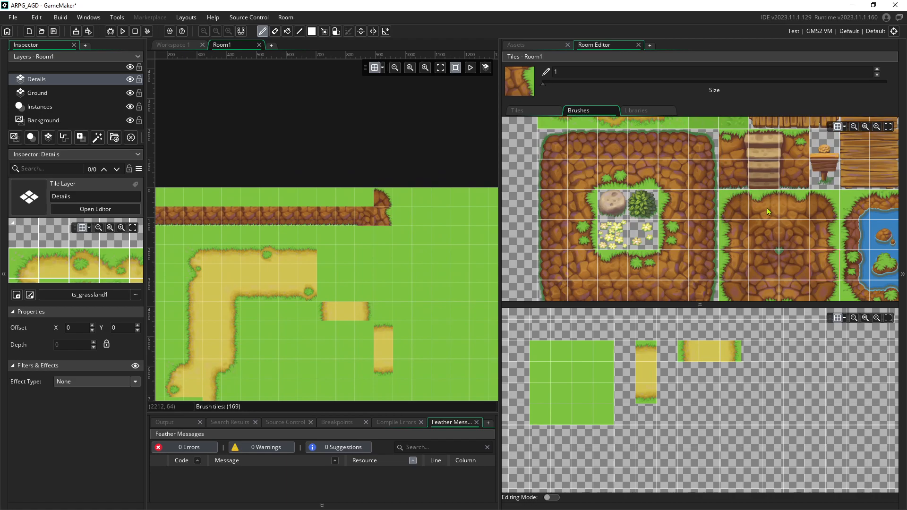
Paint grassy cliff-top tiles along the top row and add a grass tuft
left_click(767, 208)
middle_click_drag(373, 199, 426, 203)
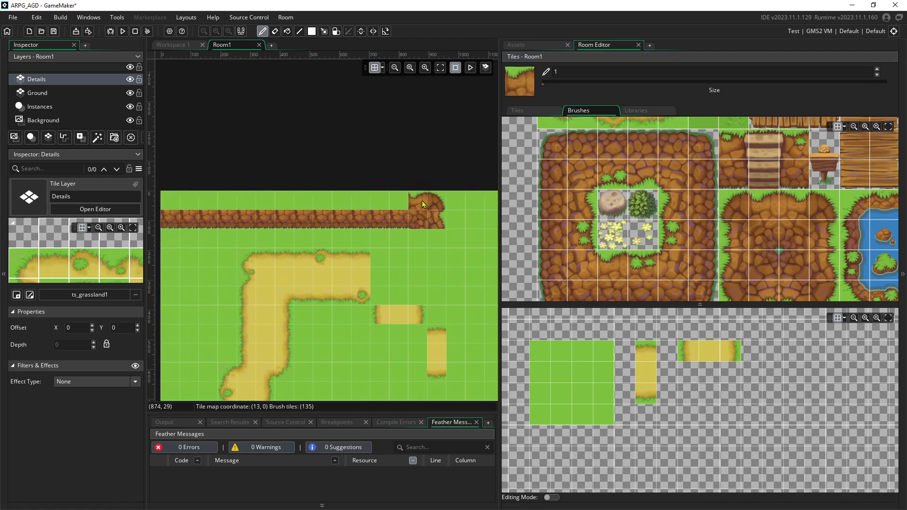
left_click(617, 257)
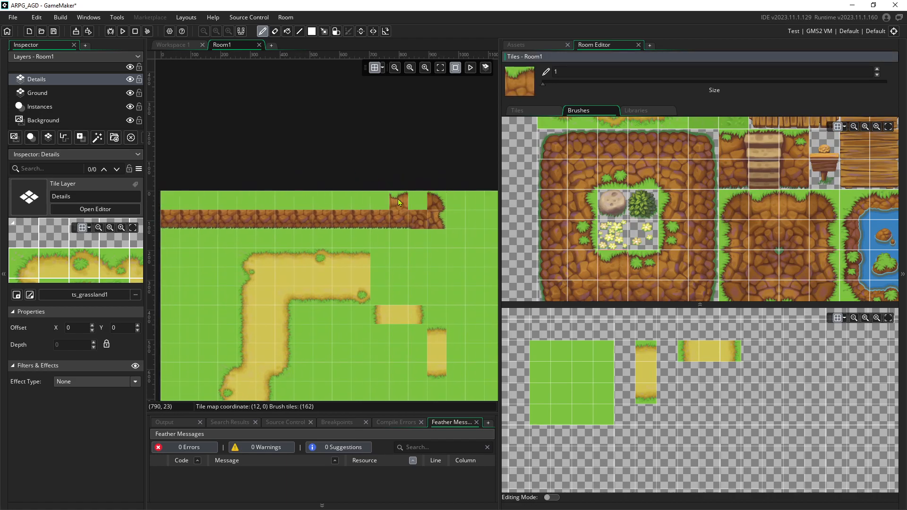
left_click_drag(414, 201, 333, 198)
middle_click_drag(302, 176, 345, 162)
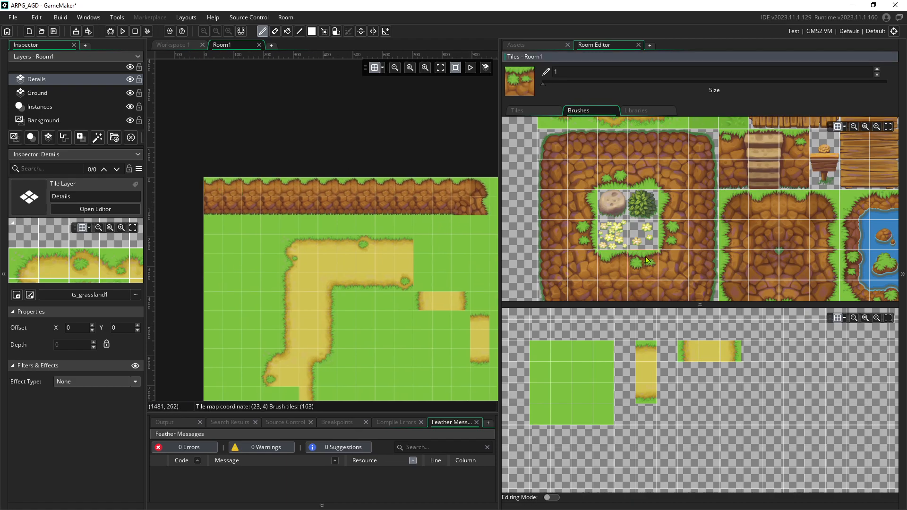
left_click(399, 189)
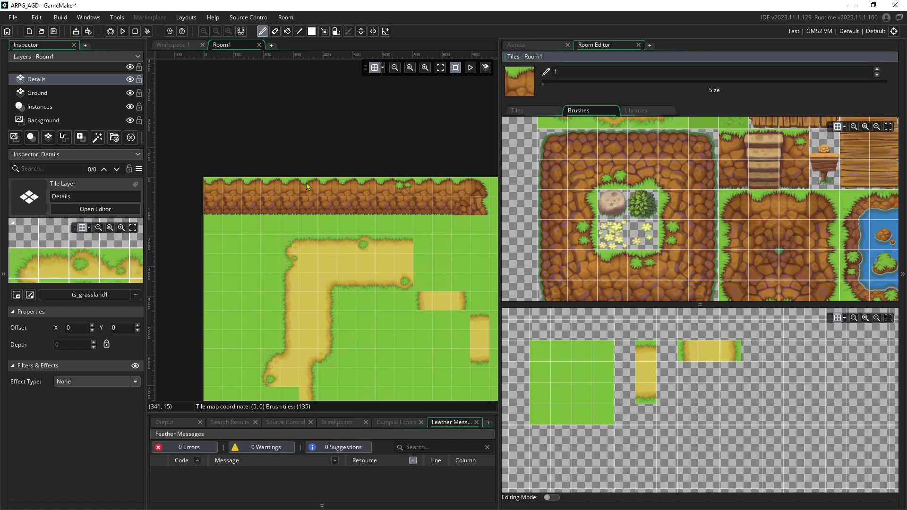
key("ctrl+z")
left_click(632, 263)
left_click(305, 188)
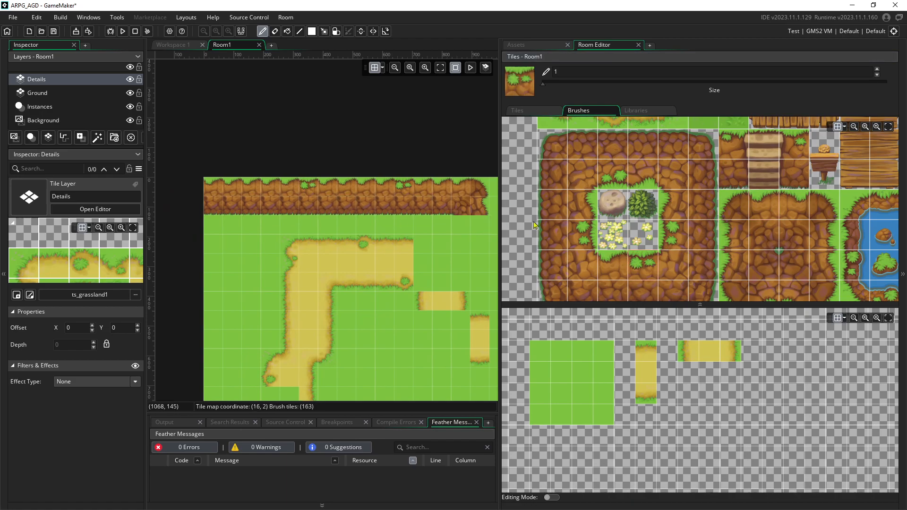
middle_click_drag(401, 223, 305, 189)
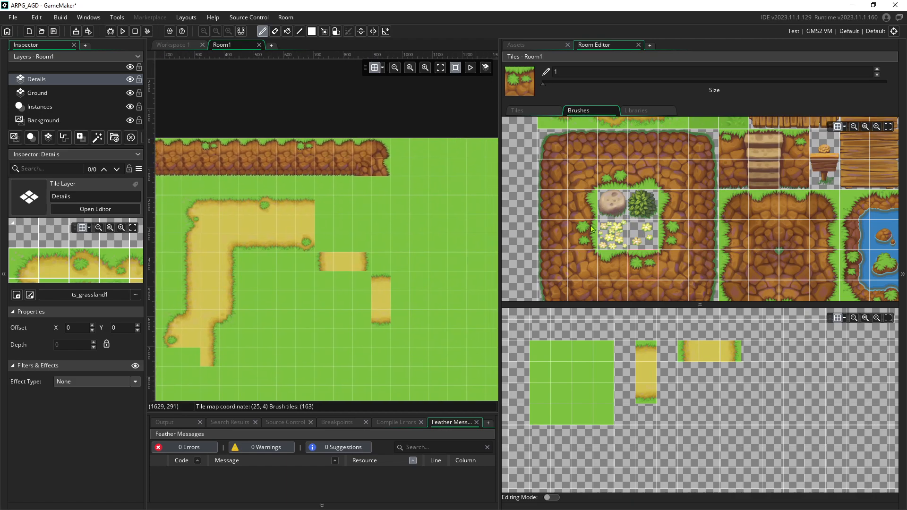
Paint plain cobblestone tiles below the cliff as a downward column with a left edge
left_click(561, 209)
scroll(377, 199, "up", 3)
left_click(361, 183)
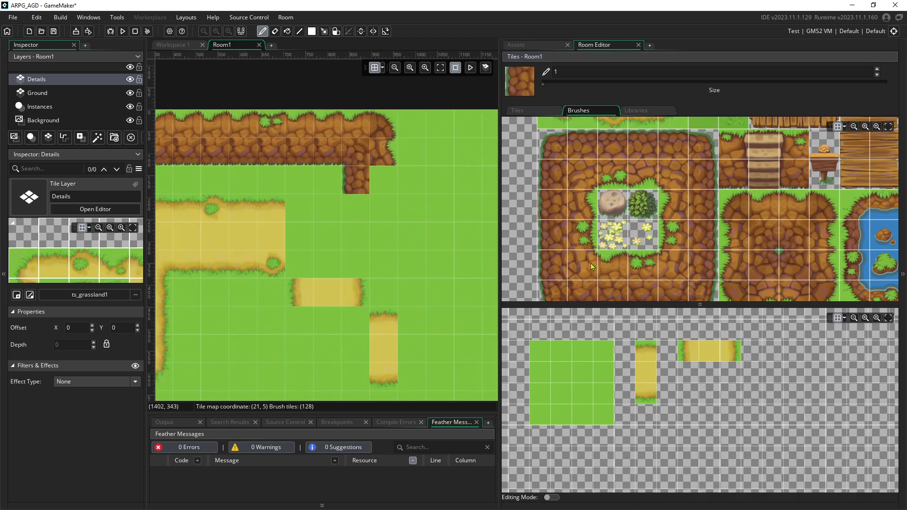
left_click(383, 179)
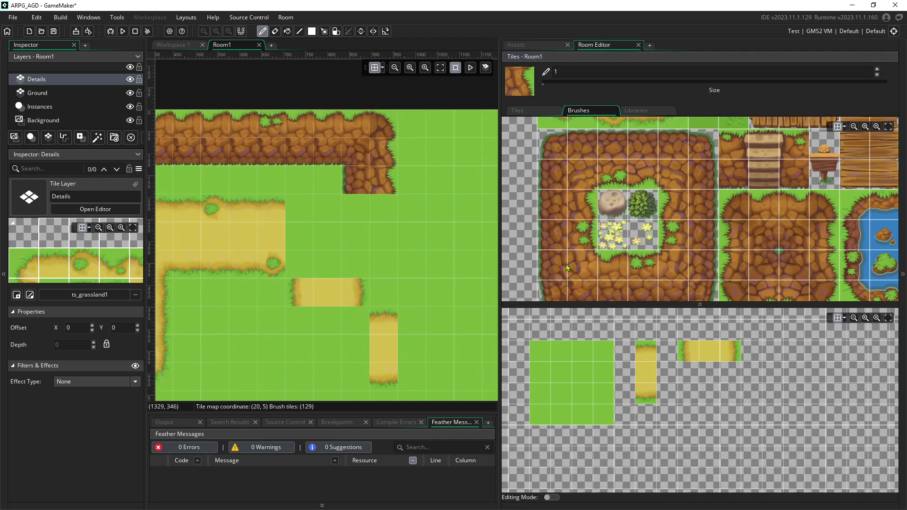
left_click(387, 206)
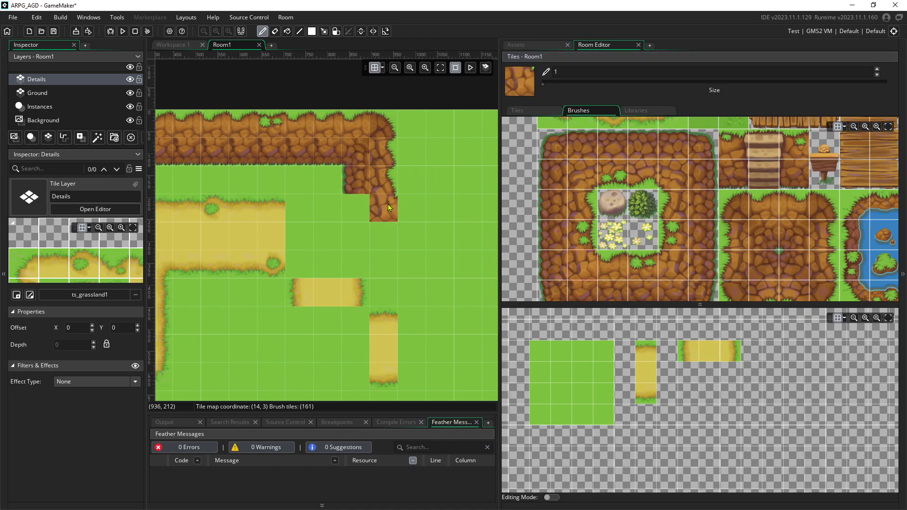
left_click(560, 268)
left_click(361, 209)
Add a bottom-left cobblestone corner at the column's base and a grass-edged tile beside it
middle_click_drag(440, 215, 396, 175)
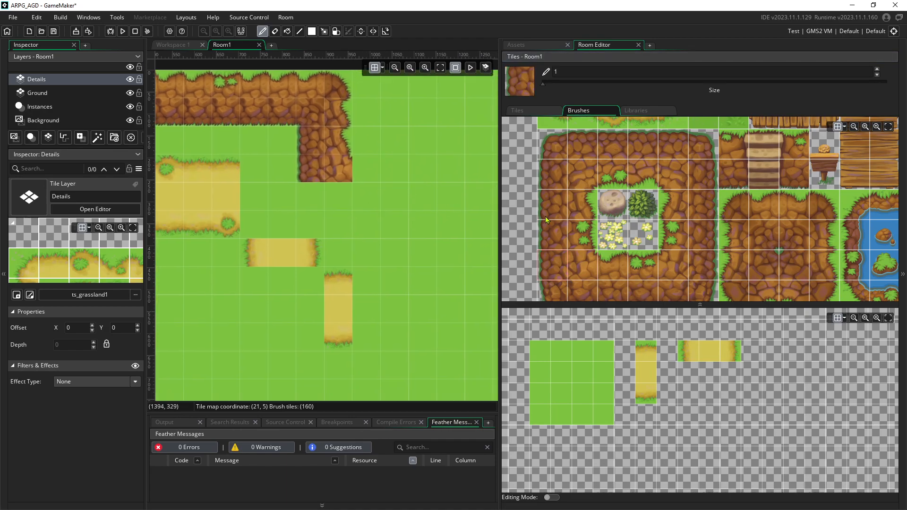
scroll(545, 216, "down", 2)
left_click(553, 247)
left_click(320, 203)
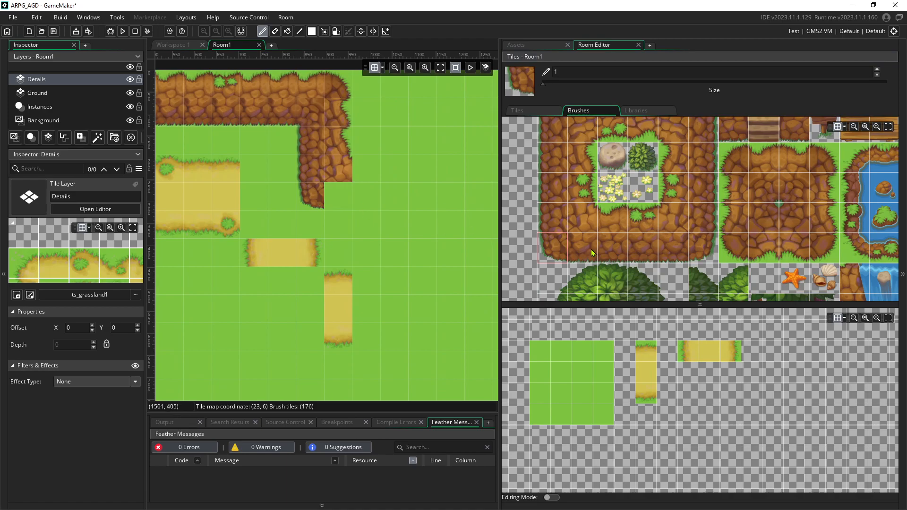
left_click(347, 194)
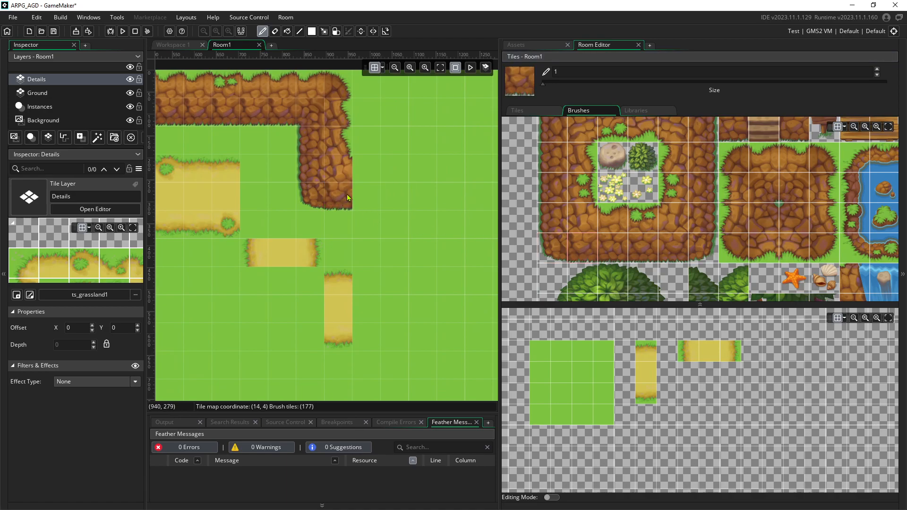
left_click(617, 223)
left_click(361, 171)
Extend the rock outcrop rightwards with a cliff edge tile and three plain rock tiles
left_click(766, 158)
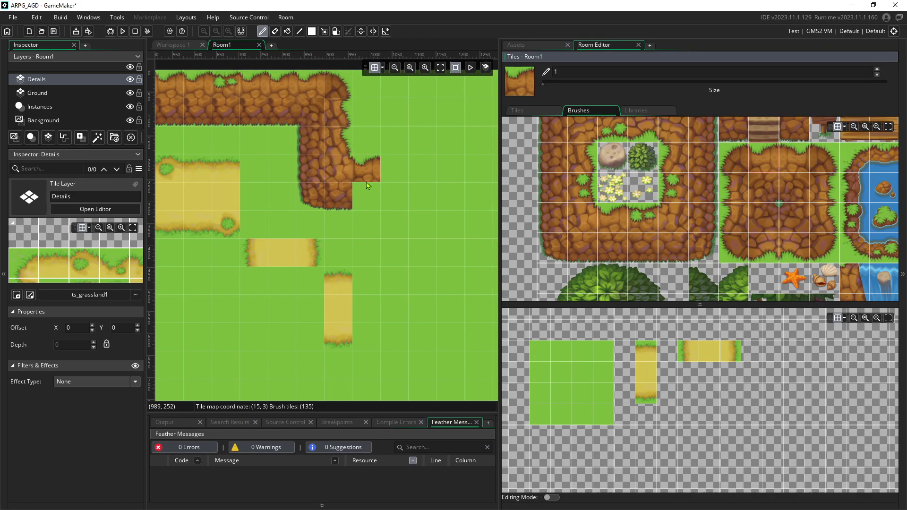
left_click(737, 154)
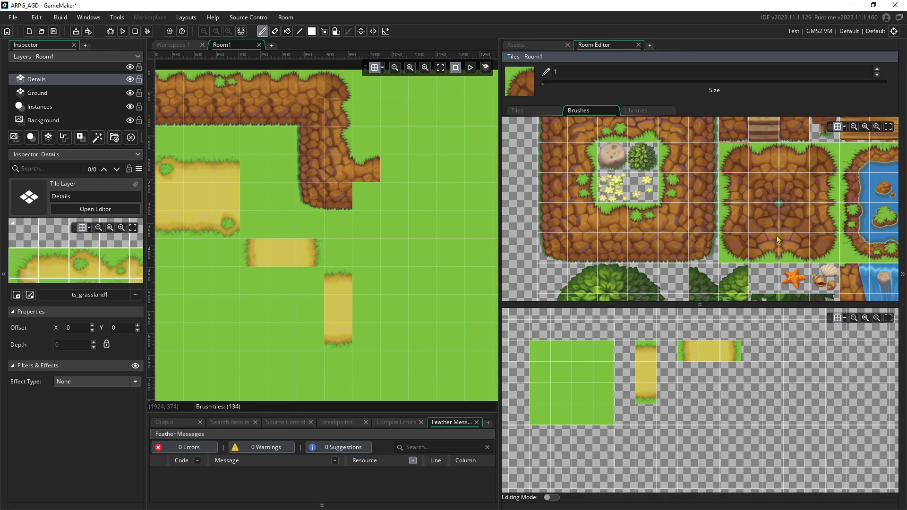
scroll(416, 197, "down", 5, "ctrl")
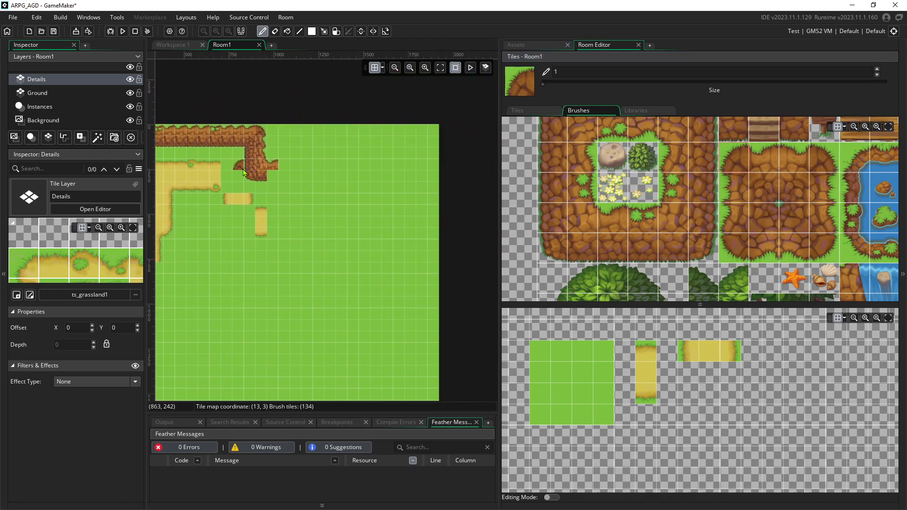
scroll(282, 179, "up", 1, "ctrl")
left_click(615, 204)
left_click(273, 160)
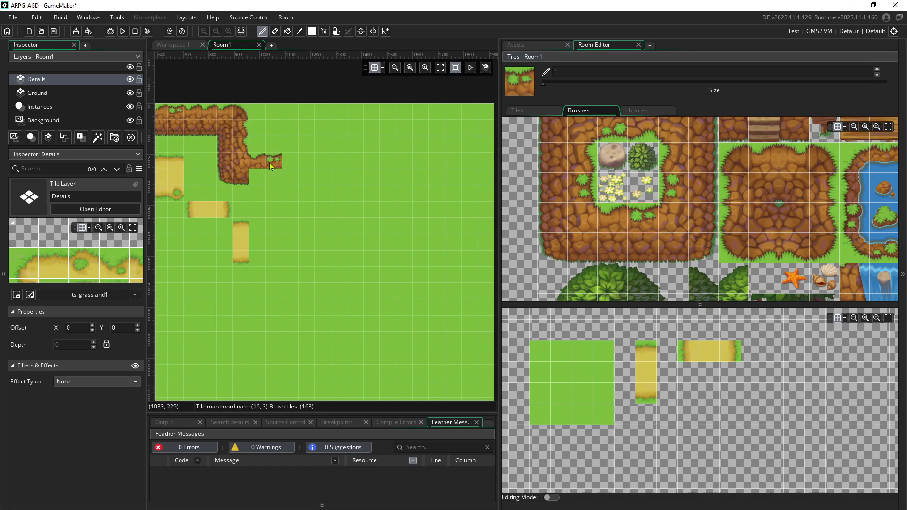
scroll(288, 167, "up", 1, "ctrl")
left_click(636, 261)
left_click(249, 180)
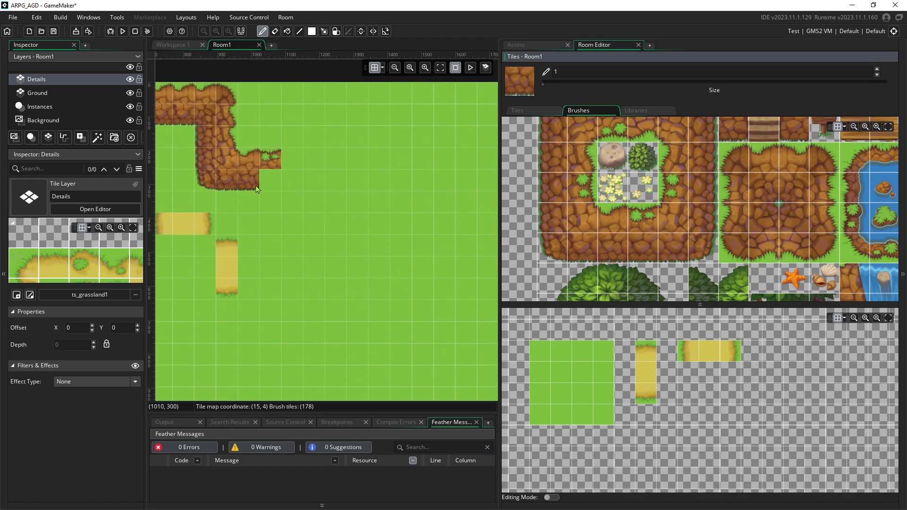
left_click(271, 180)
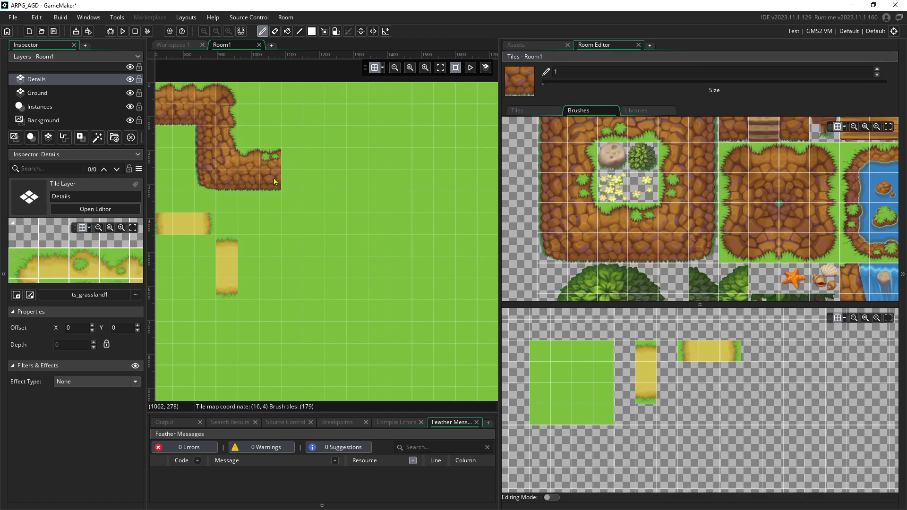
left_click(290, 179)
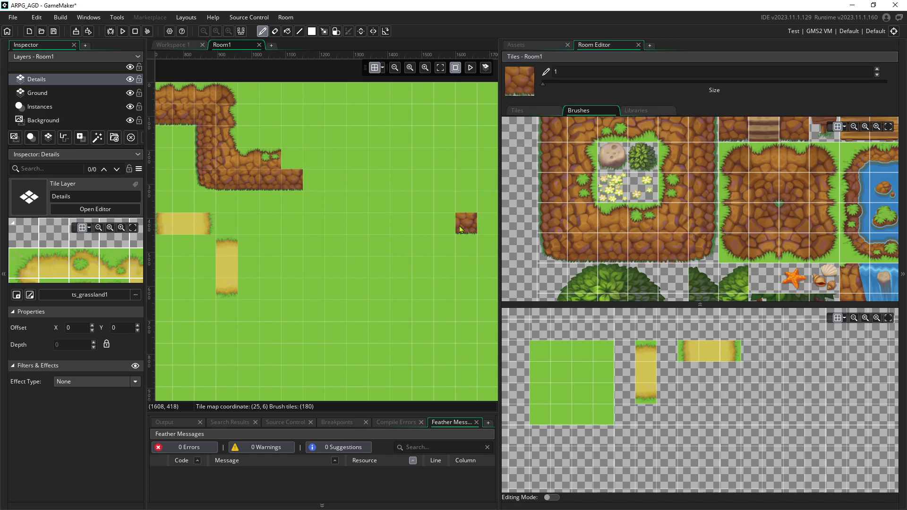
Paint grass-topped dirt tiles two tiles further right along the cliff edge
left_click(638, 214)
scroll(298, 163, "down", 6)
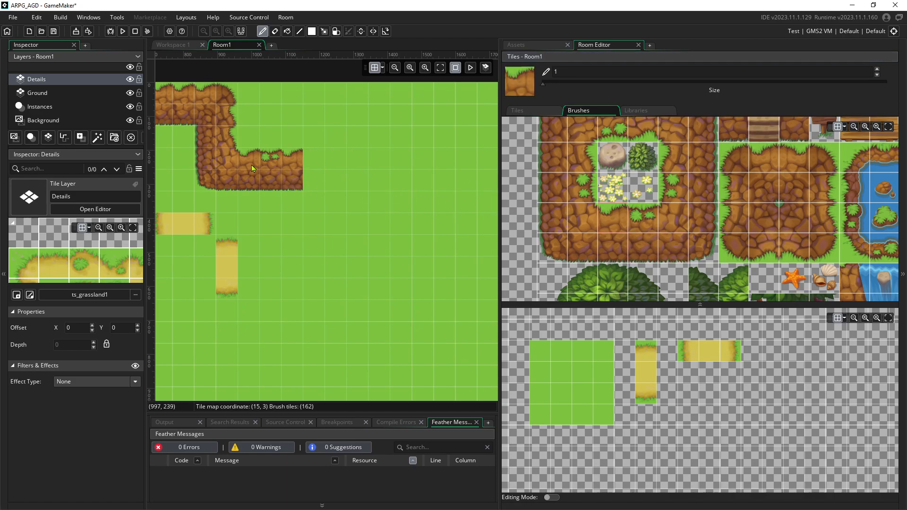
scroll(303, 179, "up", 6)
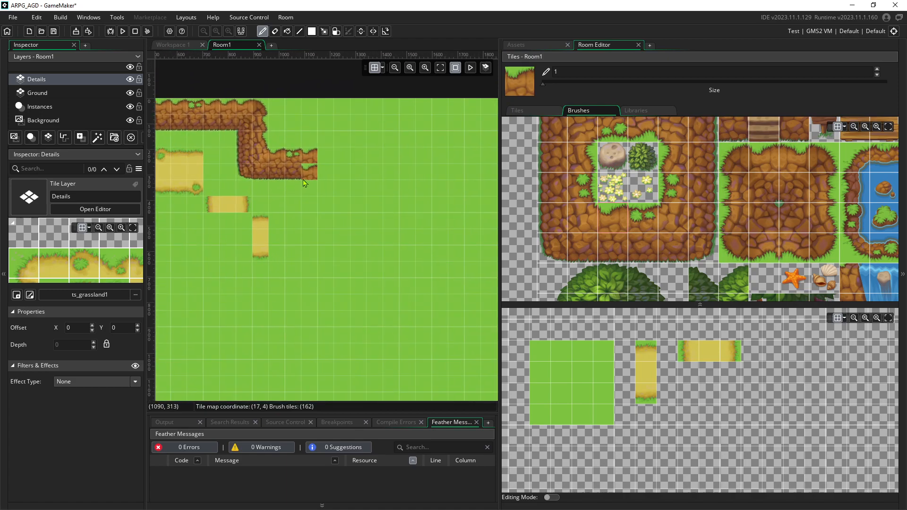
middle_click_drag(277, 204, 269, 240)
left_click(658, 219)
left_click_drag(354, 156, 404, 169)
Browse the Brushes palette and select a rock tile to continue the cliff
middle_click_drag(437, 222, 371, 243)
left_click(647, 245)
scroll(302, 217, "down", 7, "ctrl")
scroll(320, 225, "up", 3, "ctrl")
scroll(727, 240, "down", 4)
scroll(727, 240, "up", 2)
scroll(727, 240, "right", 4)
left_click(749, 256)
scroll(350, 199, "up", 2)
scroll(355, 201, "down", 2)
scroll(365, 206, "up", 3, "ctrl")
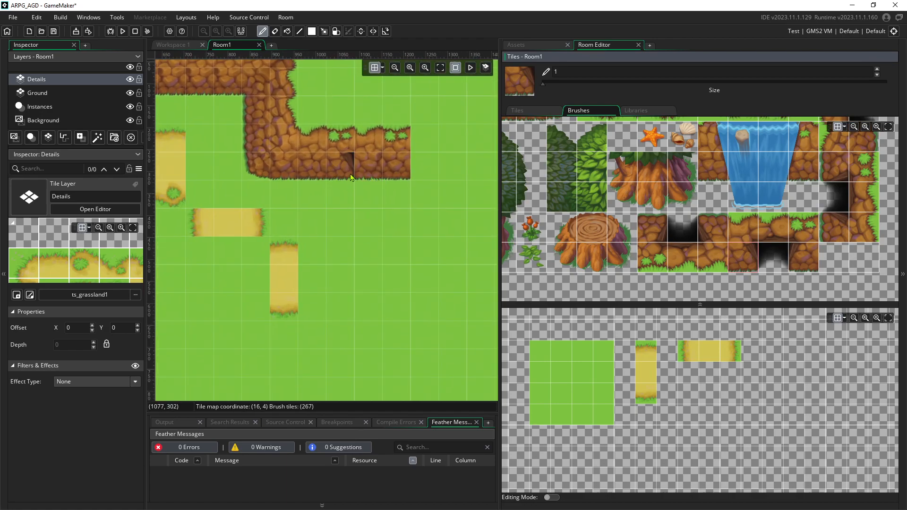
Cap the cliff end with a grass-topped tile, a rock-and-beam tile below, and the dark cave entrance
left_click(739, 231)
left_click(767, 229)
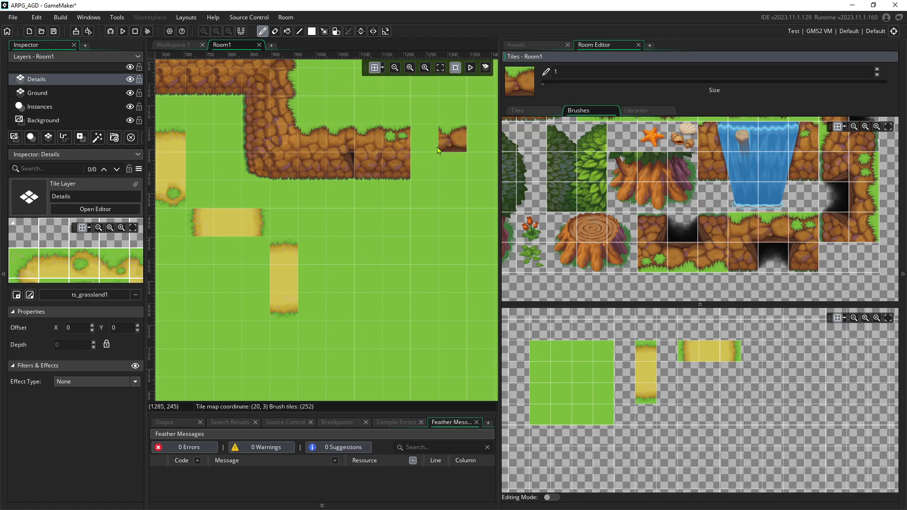
left_click(404, 140)
left_click(802, 257)
left_click(400, 160)
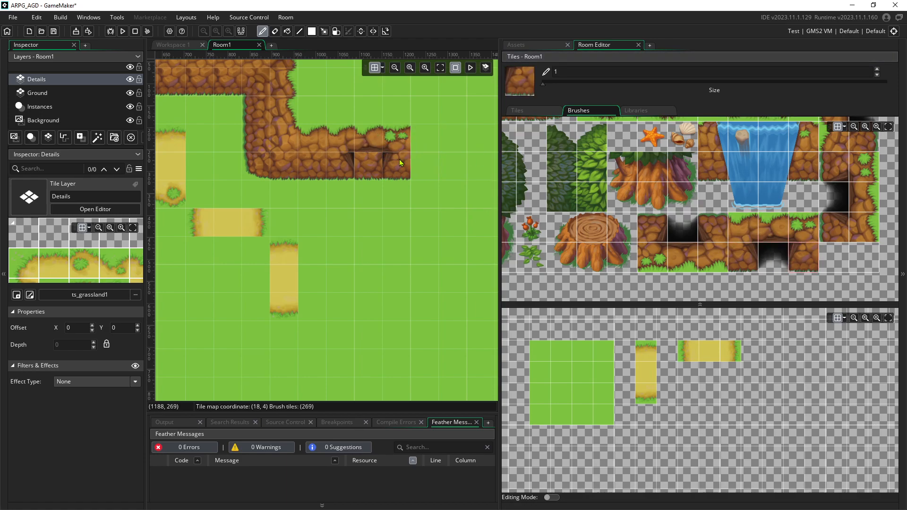
left_click(773, 258)
left_click(369, 165)
Select plain rock tiles for extending the cliff further right past the cave
scroll(649, 223, "up", 3)
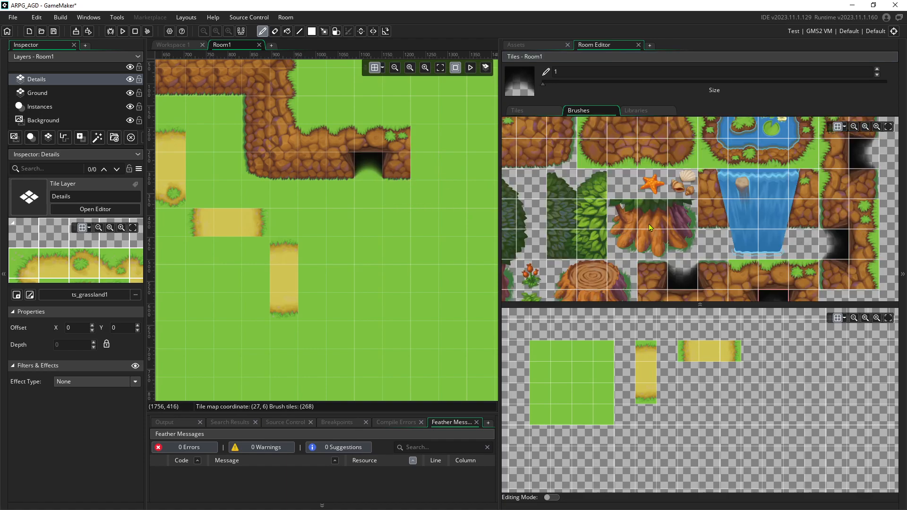
scroll(635, 227, "left", 4)
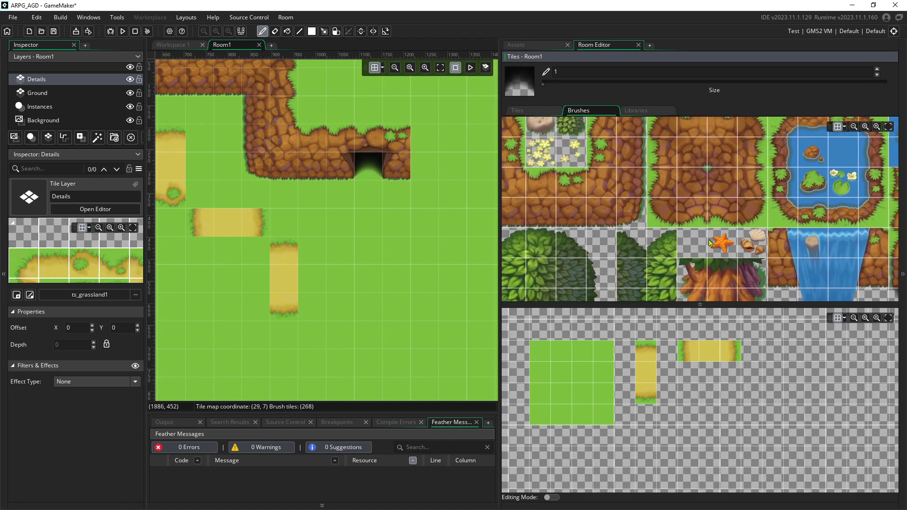
left_click(569, 190)
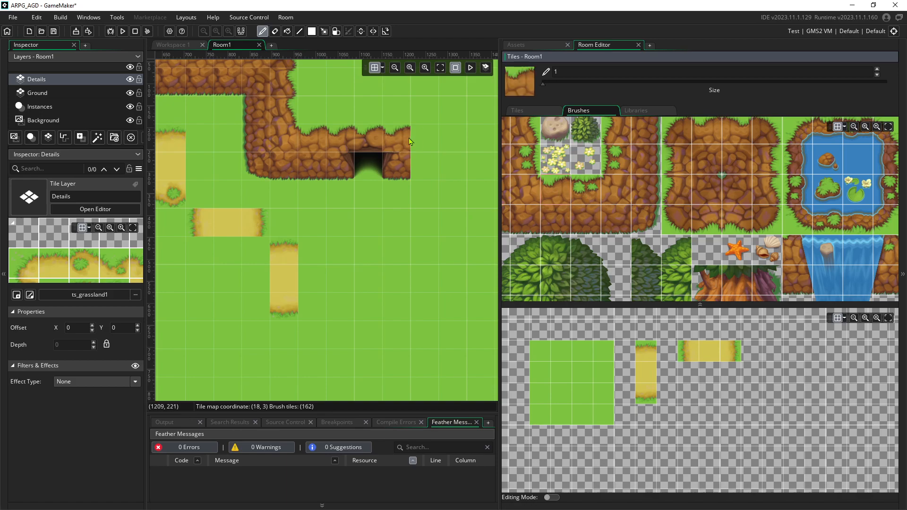
left_click(583, 223)
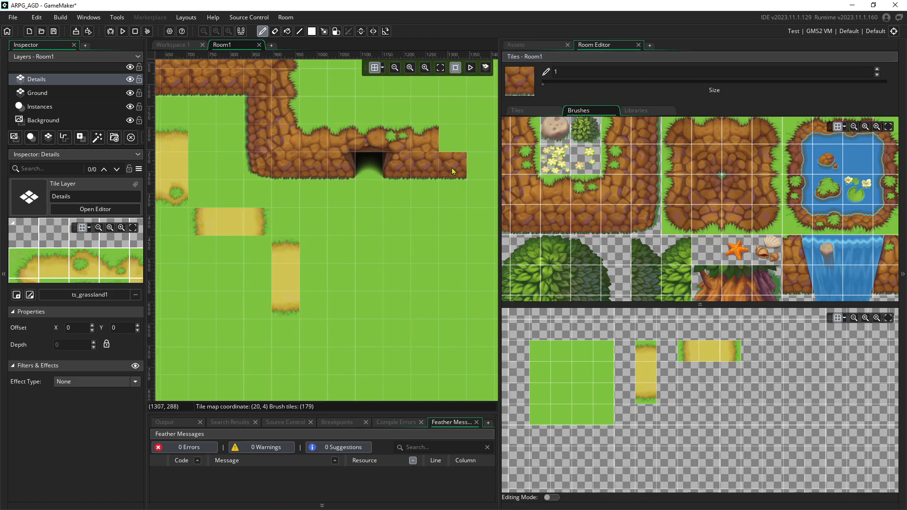
scroll(452, 169, "down", 2)
scroll(308, 200, "down", 2)
scroll(331, 189, "left", 5)
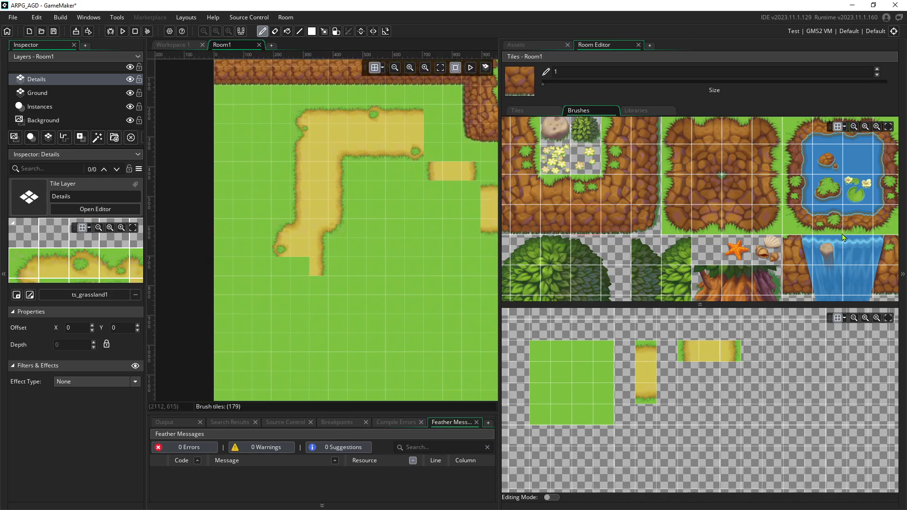
Paint a vertical strip of water with a left pond-edge bank down the grass
left_click(862, 164)
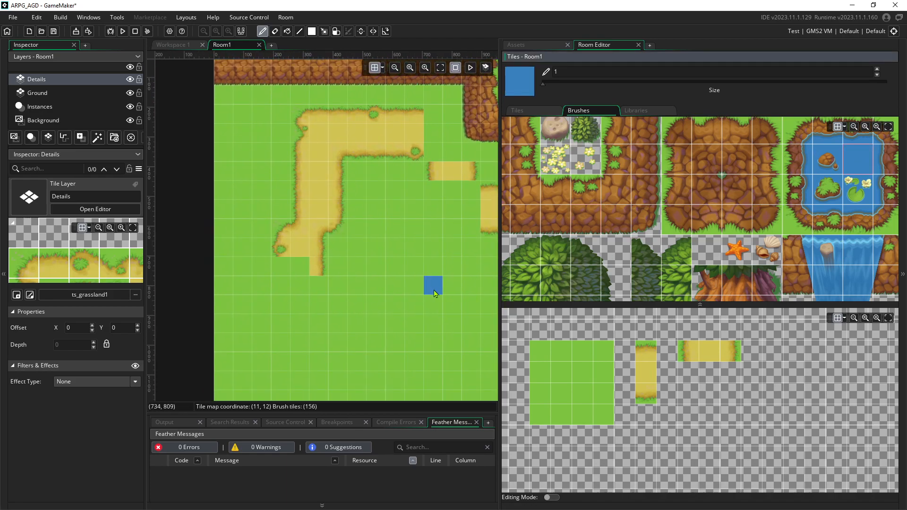
scroll(401, 246, "down", 4)
scroll(321, 189, "right", 3)
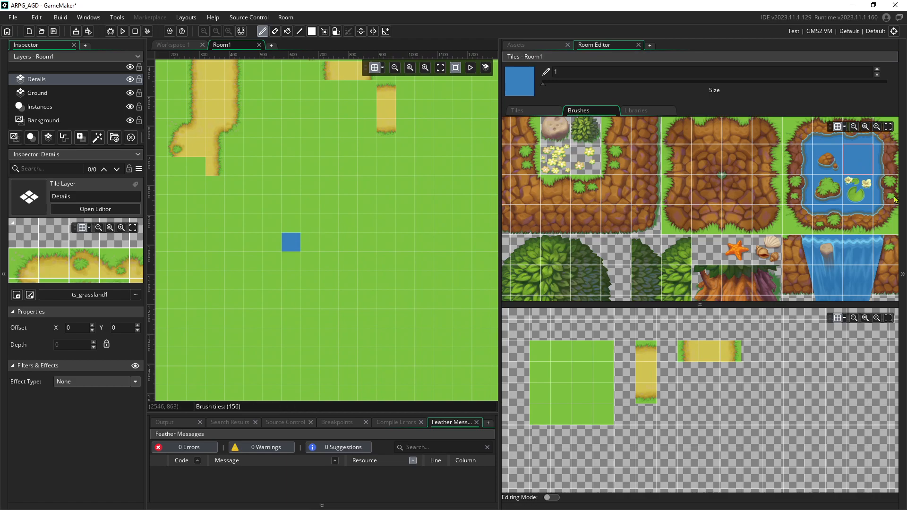
left_click(806, 163)
left_click(274, 244)
middle_click_drag(290, 265, 389, 200)
left_click_drag(372, 193, 372, 276)
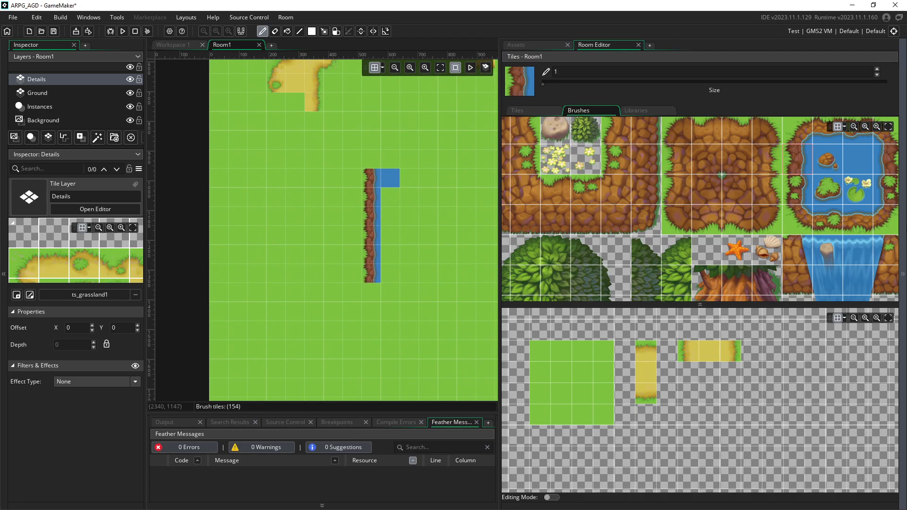
Place a pond corner tile to close the river's bottom end
left_click(885, 219)
middle_click_drag(390, 310, 340, 304)
scroll(728, 252, "down", 1)
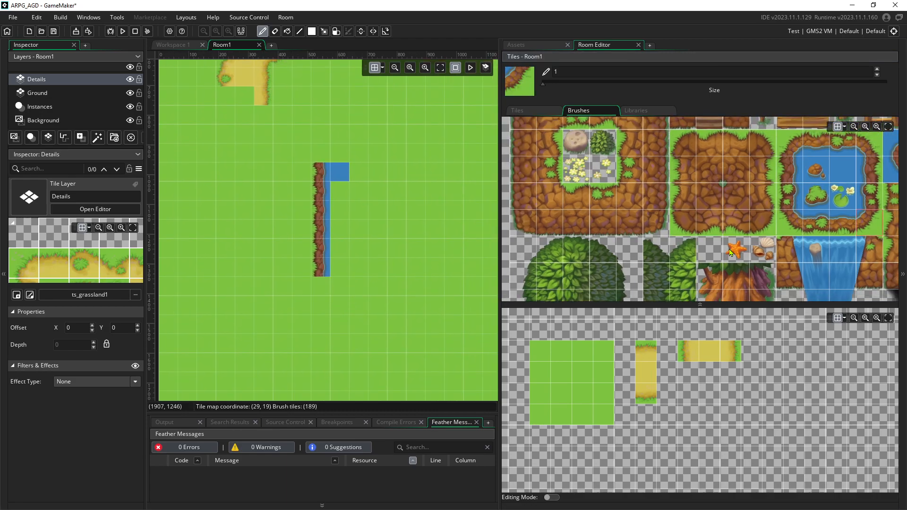
middle_click_drag(728, 252, 695, 246)
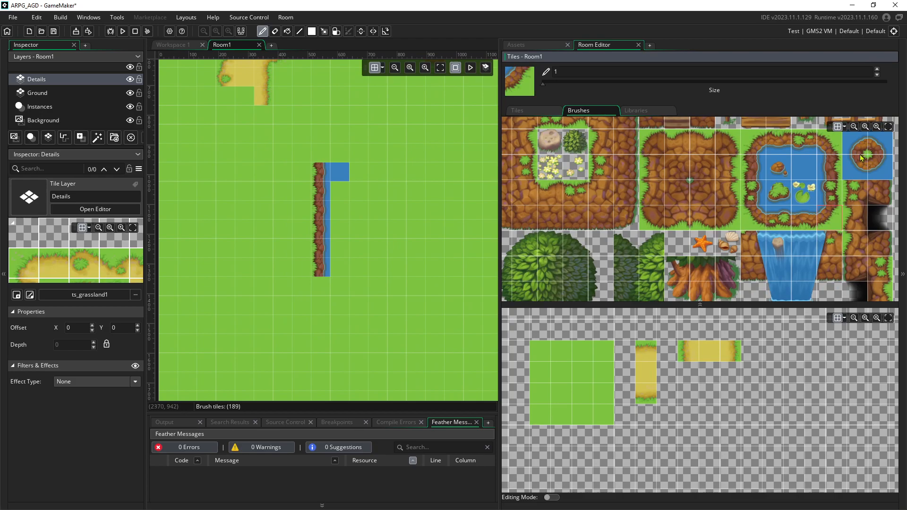
left_click(877, 173)
left_click(871, 162)
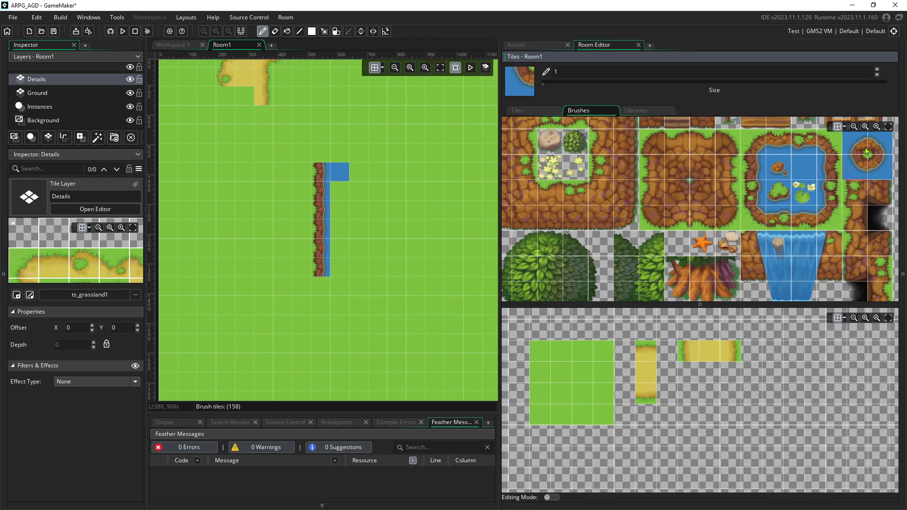
left_click(874, 170)
left_click(321, 286)
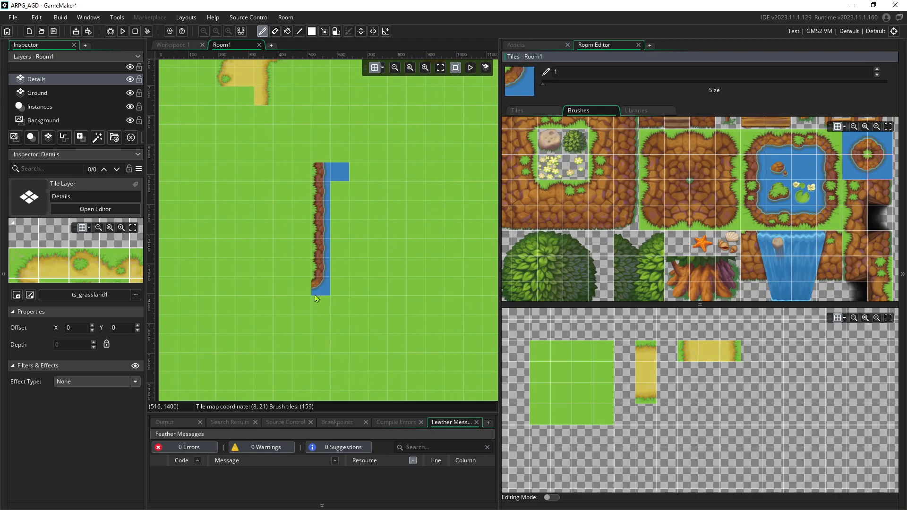
left_click(859, 172)
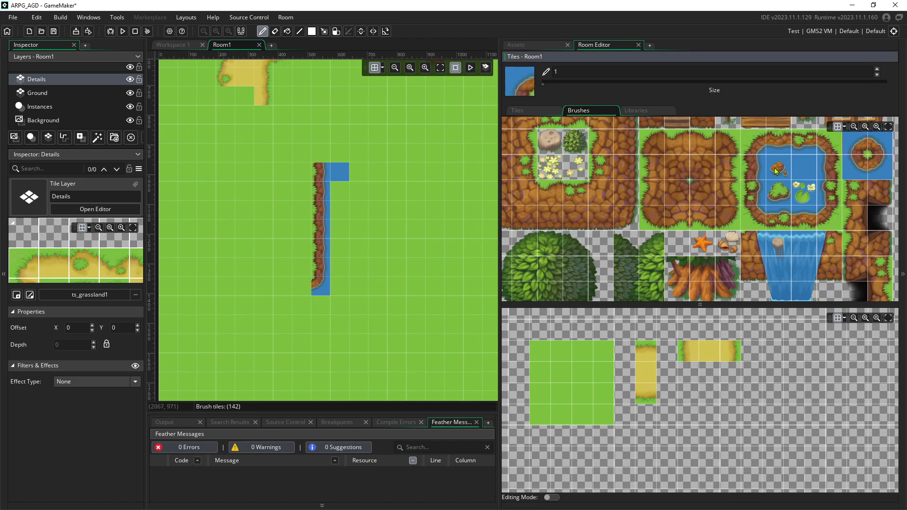
Place a cliff corner left of the river's end with a water tile below it
left_click(831, 216)
left_click(738, 135)
left_click(748, 138)
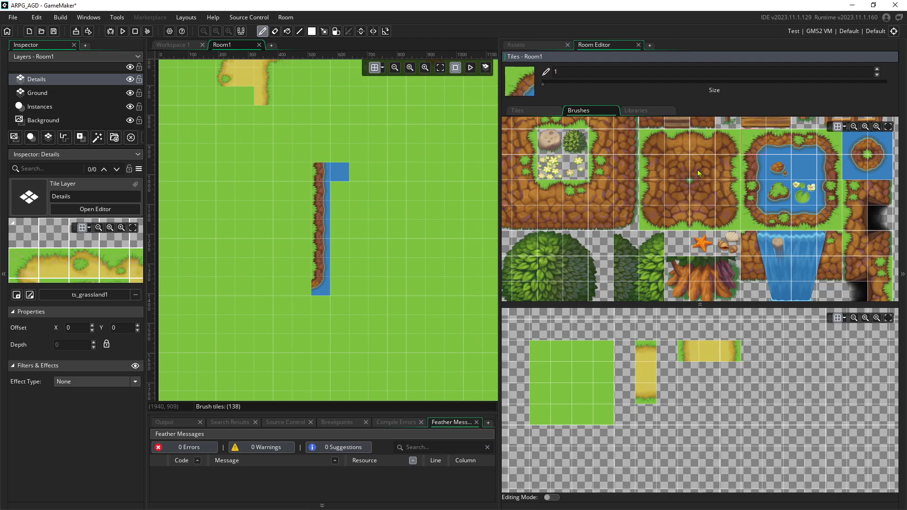
left_click(302, 285)
left_click(878, 147)
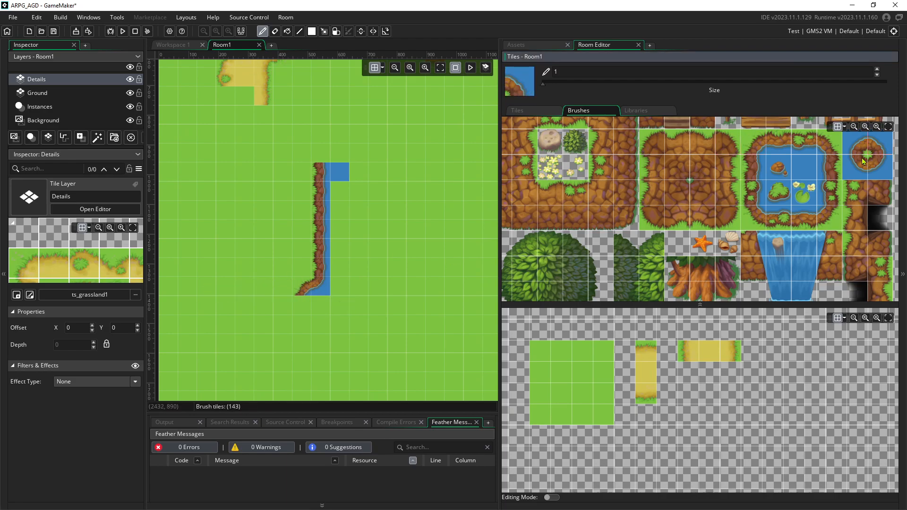
left_click(879, 167)
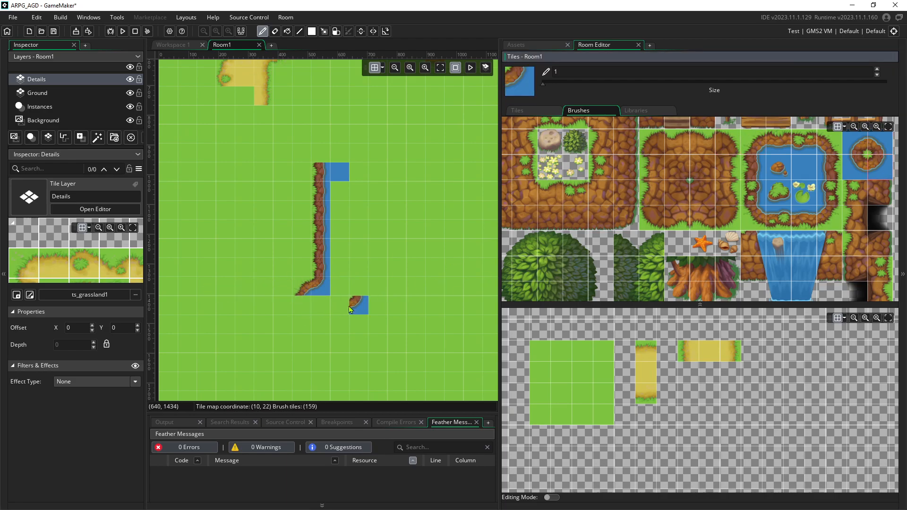
left_click(301, 305)
Paint pond-edge bank tiles leftwards along the bottom from the river bend
left_click(801, 211)
left_click(804, 150)
left_click(265, 307)
middle_click_drag(256, 265, 330, 243)
left_click(780, 148)
left_click_drag(339, 284, 303, 287)
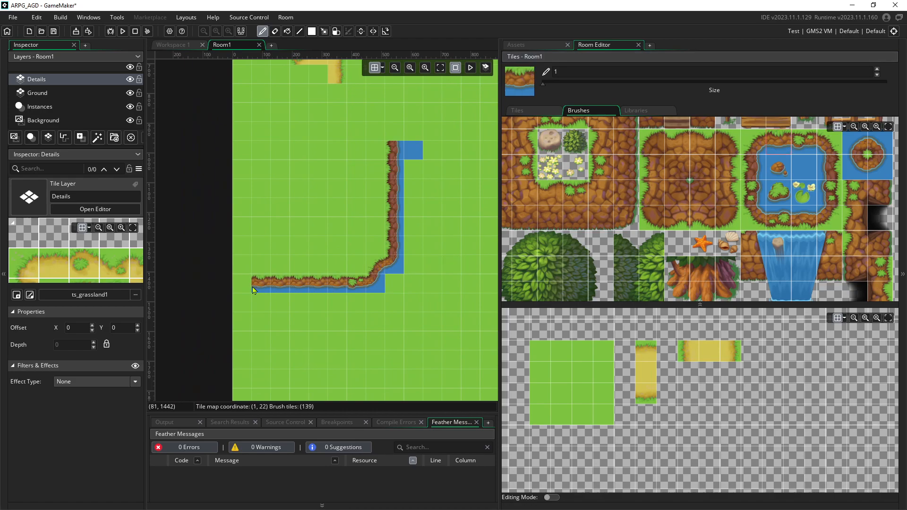
scroll(325, 301, "down", 4, "ctrl")
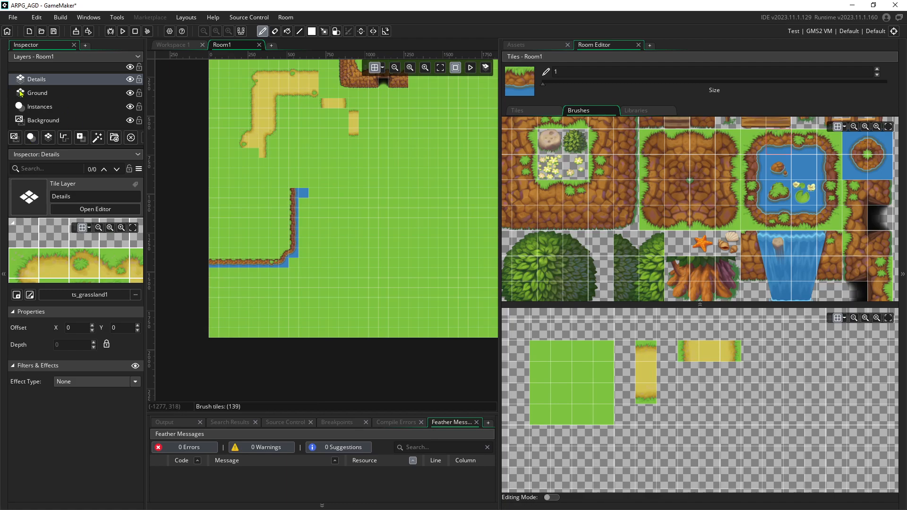
scroll(650, 197, "up", 5)
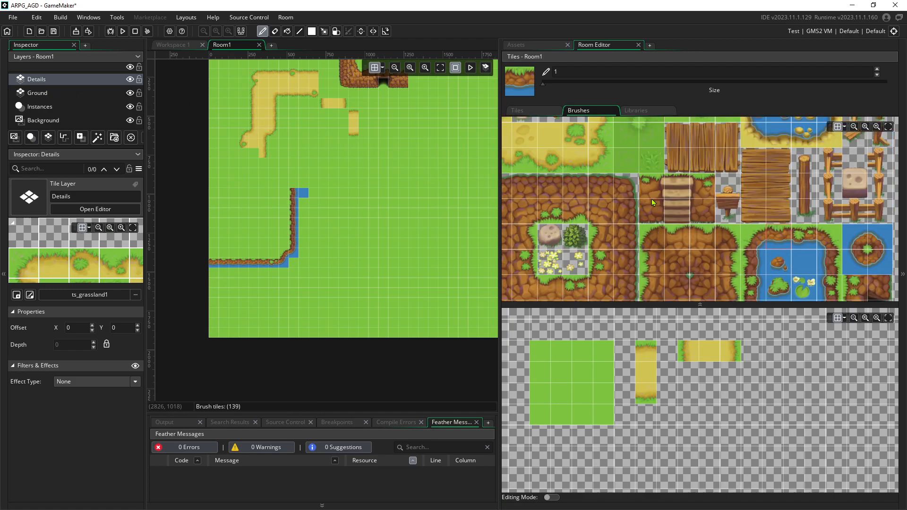
scroll(719, 187, "down", 5)
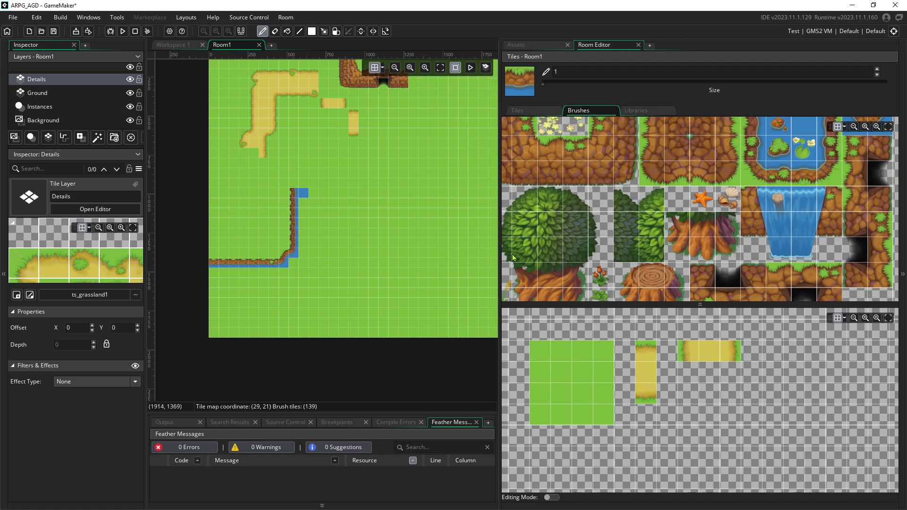
middle_click_drag(327, 151, 275, 246)
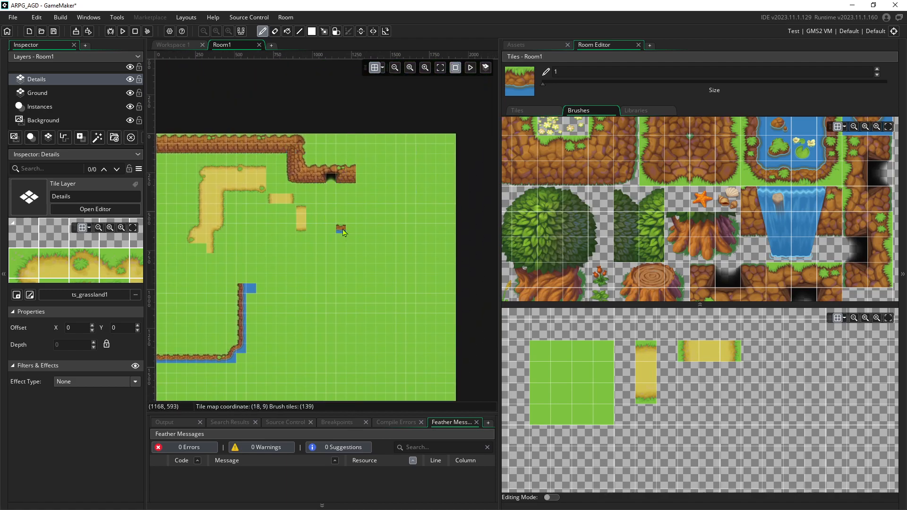
middle_click_drag(350, 231, 407, 178)
scroll(305, 265, "up", 2, "ctrl")
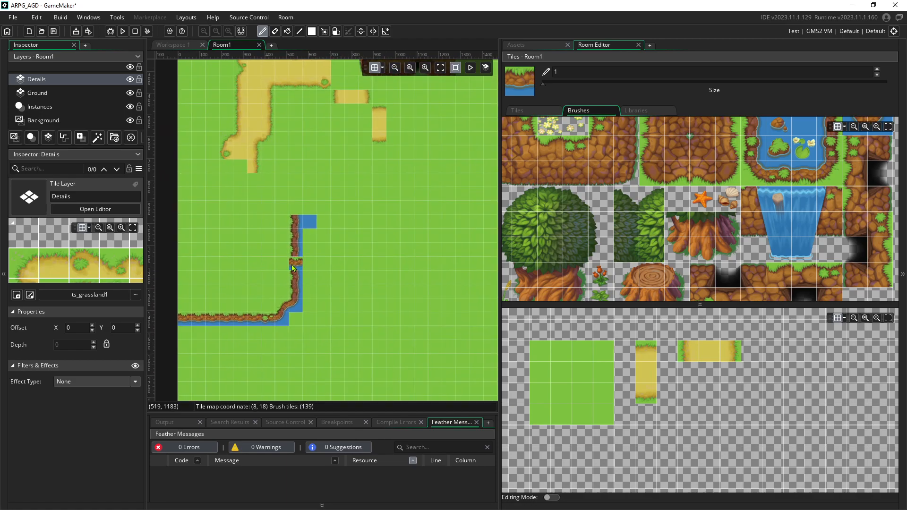
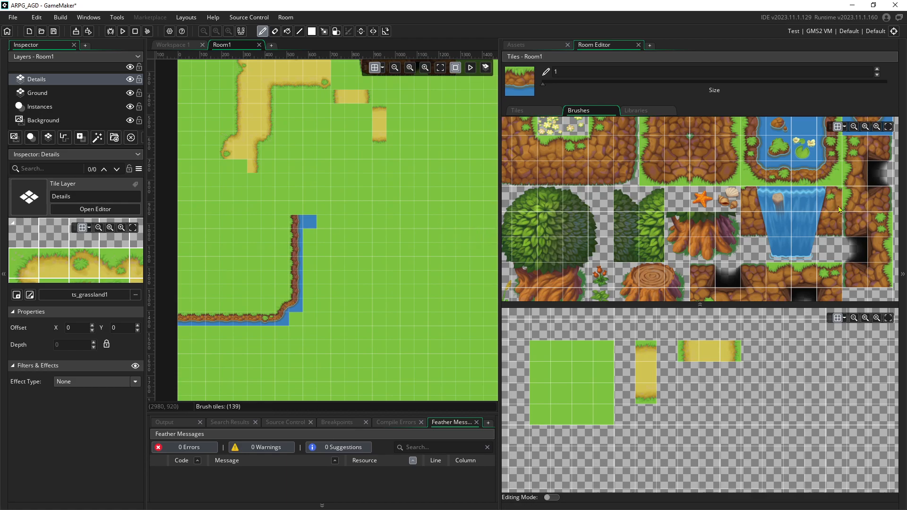
Place a starfish tile on the grass near the river
left_click(704, 207)
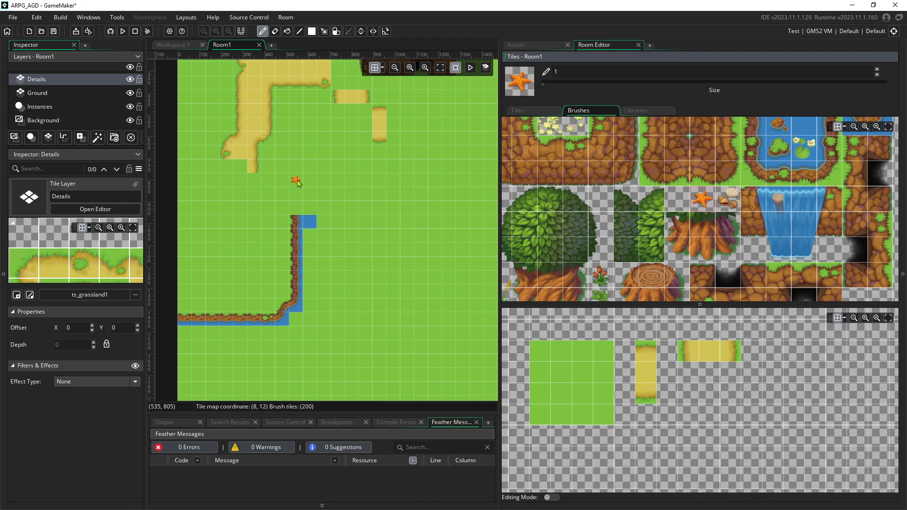
left_click(284, 151)
mouse_move(407, 239)
middle_mouse_down()
mouse_move(416, 194)
mouse_move(434, 184)
middle_mouse_up()
Paint a strip of water below the river and down beside the cliff
left_click(808, 136)
left_click_drag(225, 279, 310, 279)
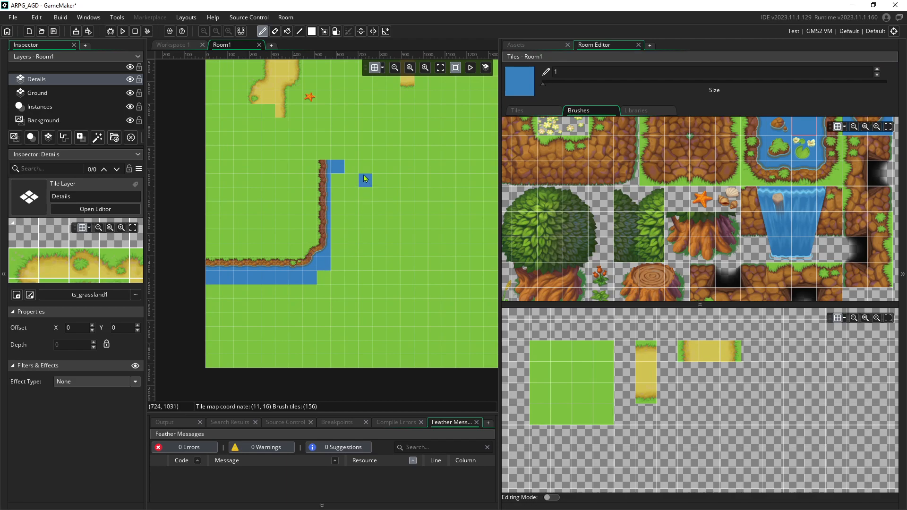
left_click_drag(342, 198, 341, 257)
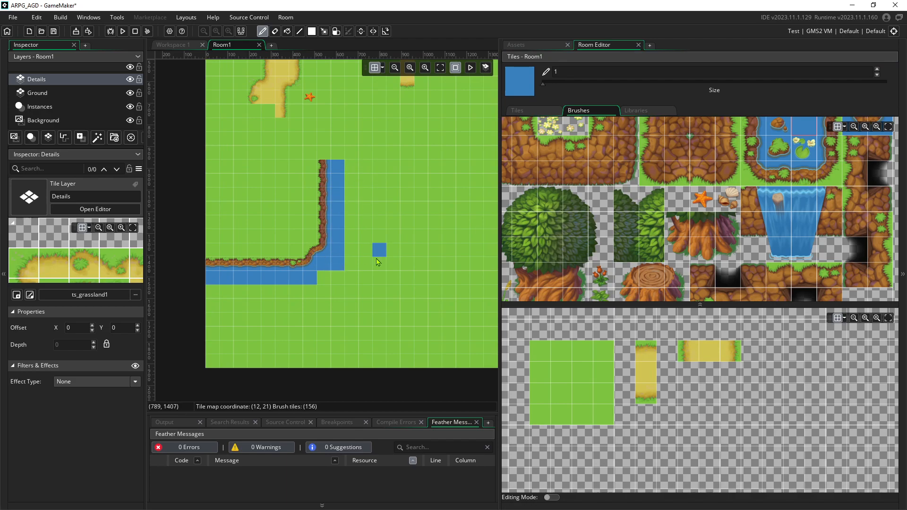
left_click(337, 278)
left_click(324, 278)
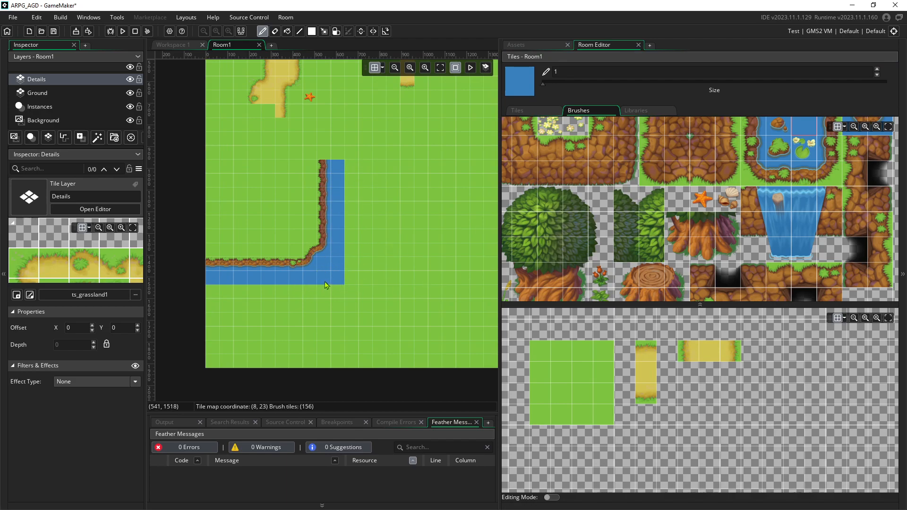
Paint a row of cliff-bank tiles along the river's lower edge
left_click(805, 175)
left_click(240, 292)
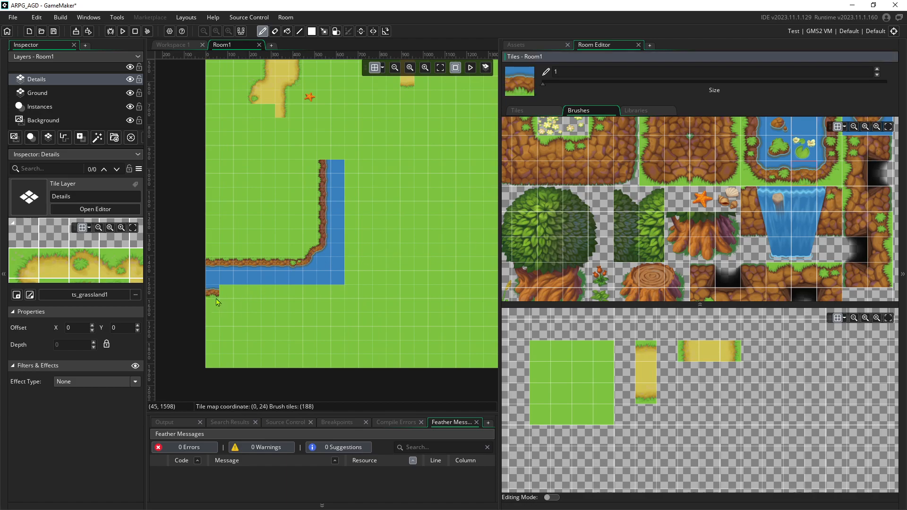
left_click_drag(213, 320, 258, 321)
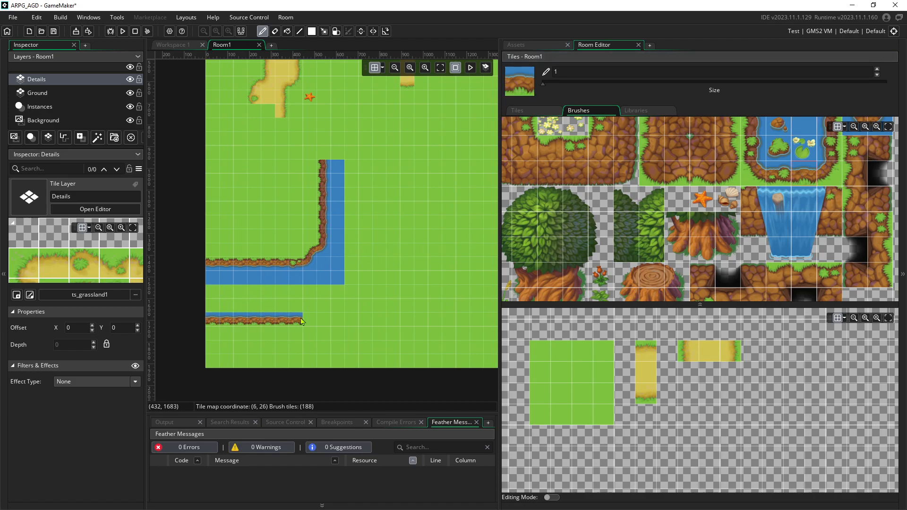
left_click_drag(334, 320, 333, 321)
Widen the river with water tiles just above the cliff bank
left_click(817, 127)
left_click_drag(212, 291, 331, 307)
left_click_drag(244, 301, 309, 307)
mouse_move(405, 249)
middle_mouse_down()
mouse_move(356, 331)
mouse_move(329, 349)
middle_mouse_up()
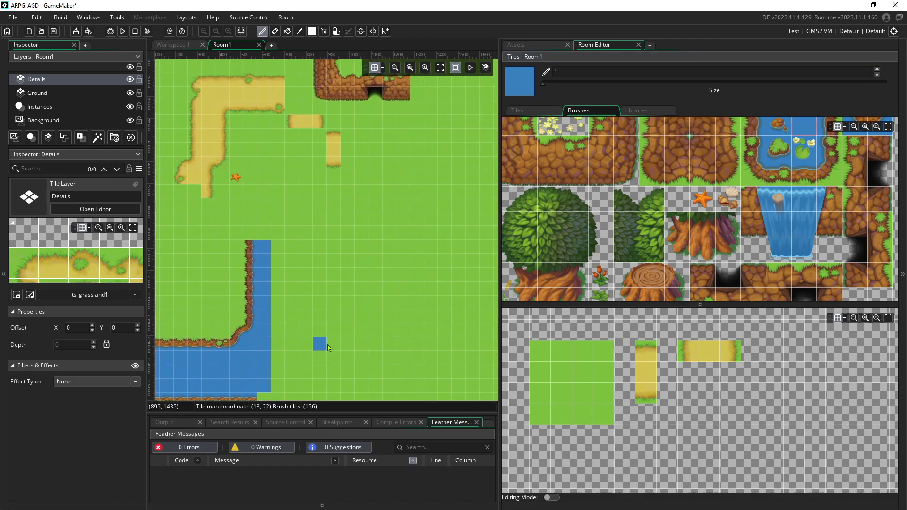
scroll(430, 196, "up", 2)
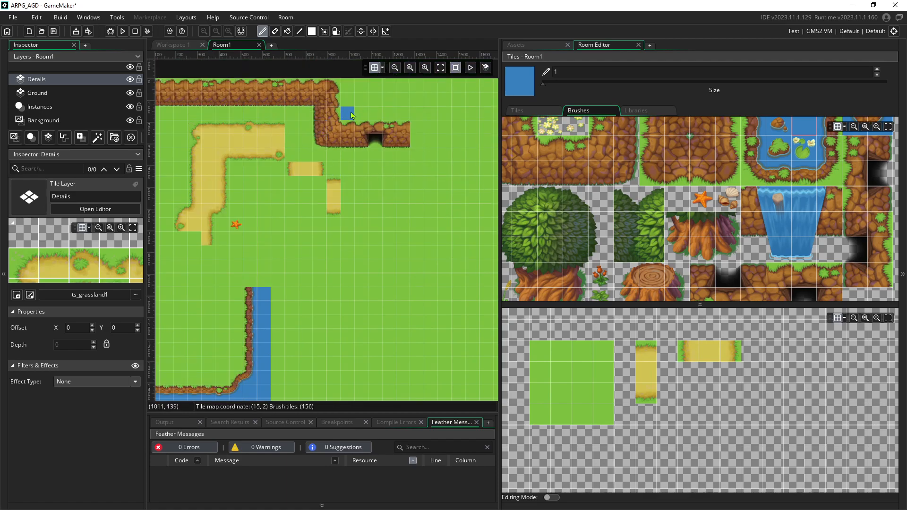
middle_click_drag(334, 240, 416, 146)
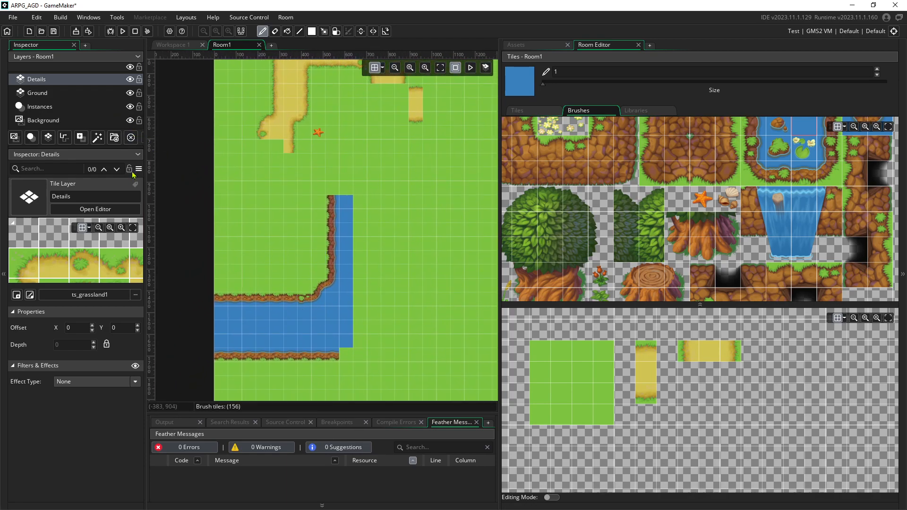
left_click(129, 79)
left_click(129, 80)
left_click(129, 79)
left_click(129, 80)
left_click(129, 80)
left_click(129, 80)
left_click(129, 79)
left_click(129, 79)
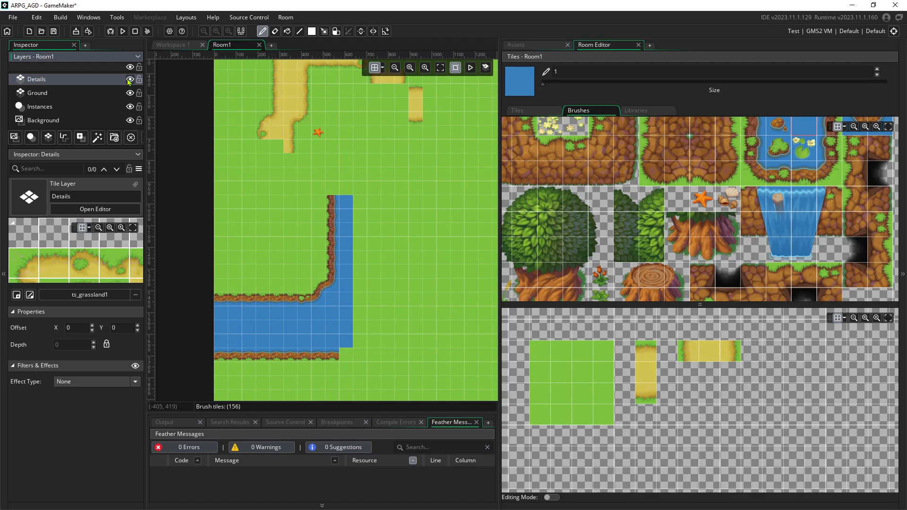
left_click(95, 95)
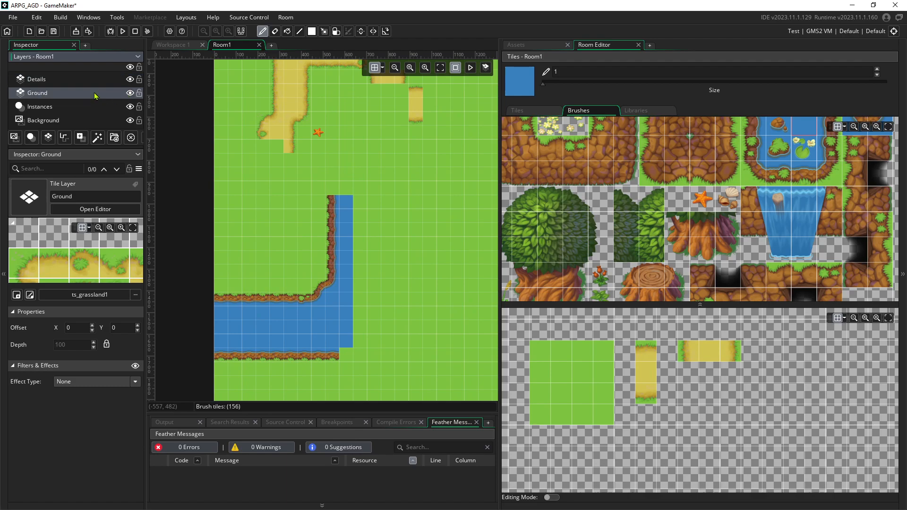
left_click(117, 82)
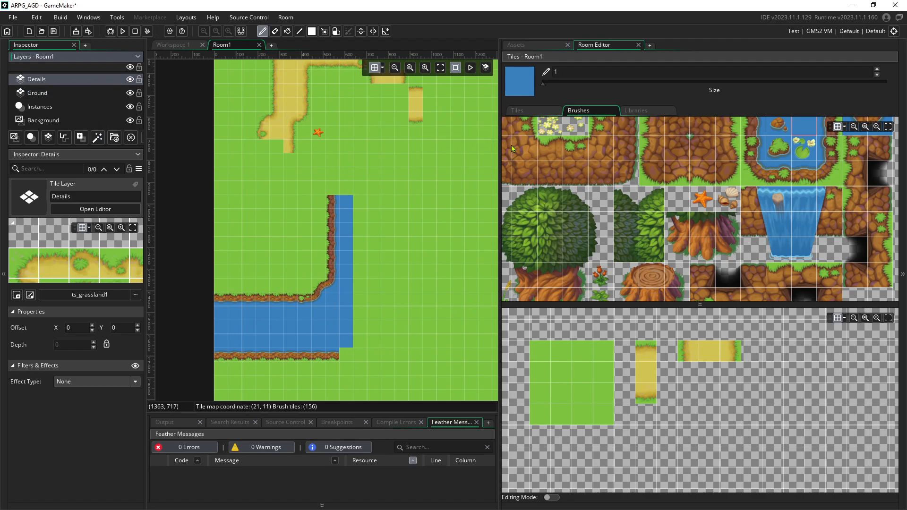
left_click(44, 94)
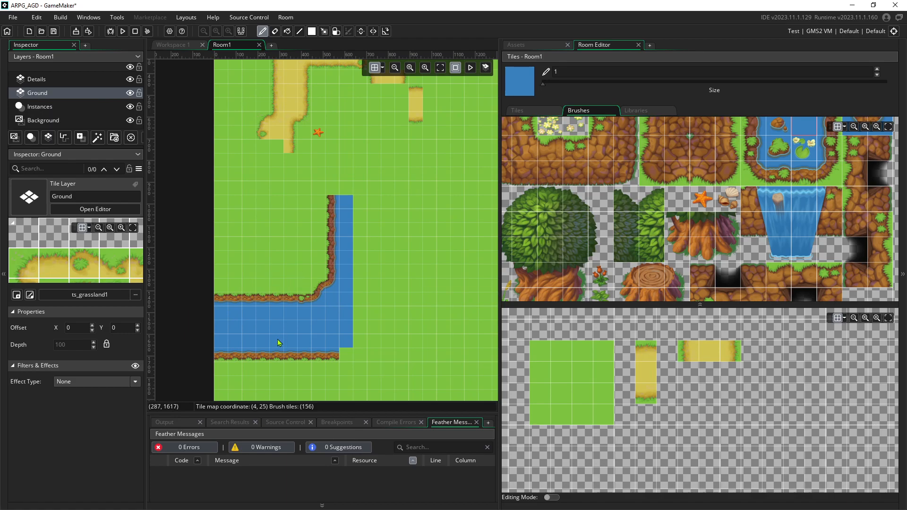
left_click(49, 82)
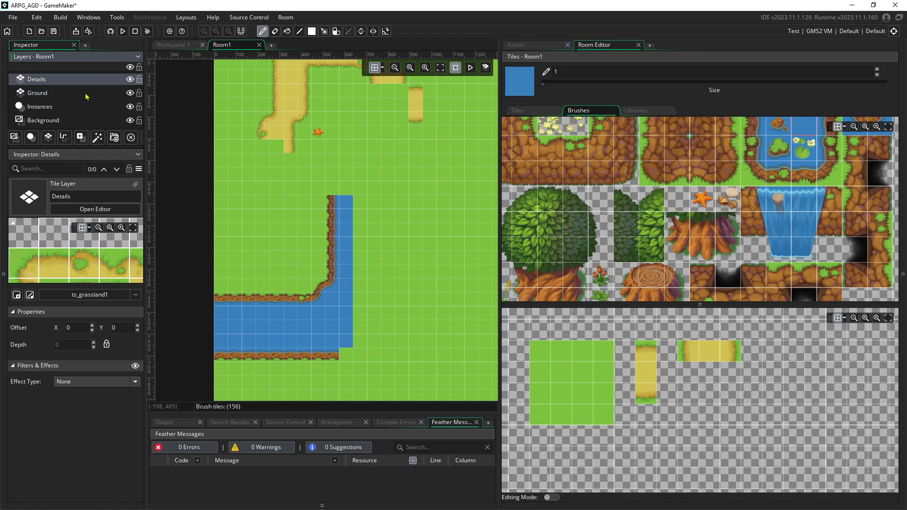
Place two wood plank tiles side by side on the riverbank
scroll(698, 215, "up", 3)
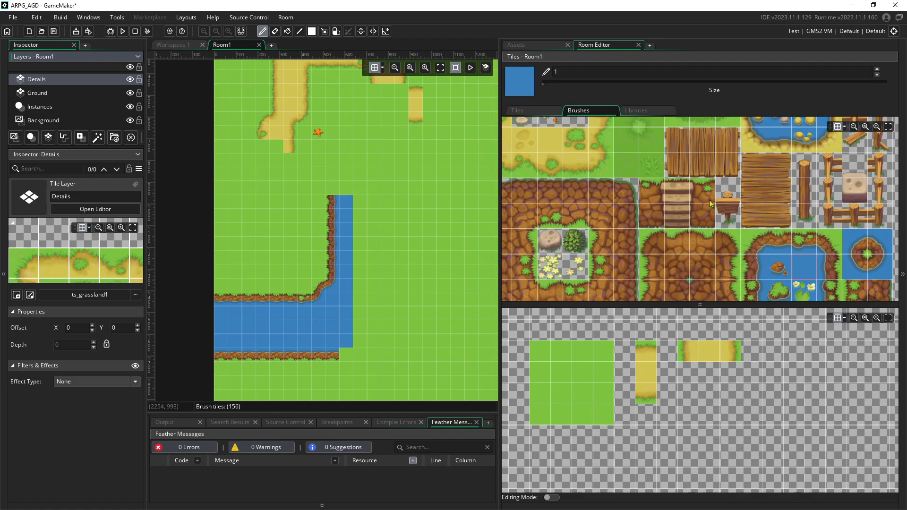
left_click(755, 161)
left_click(263, 299)
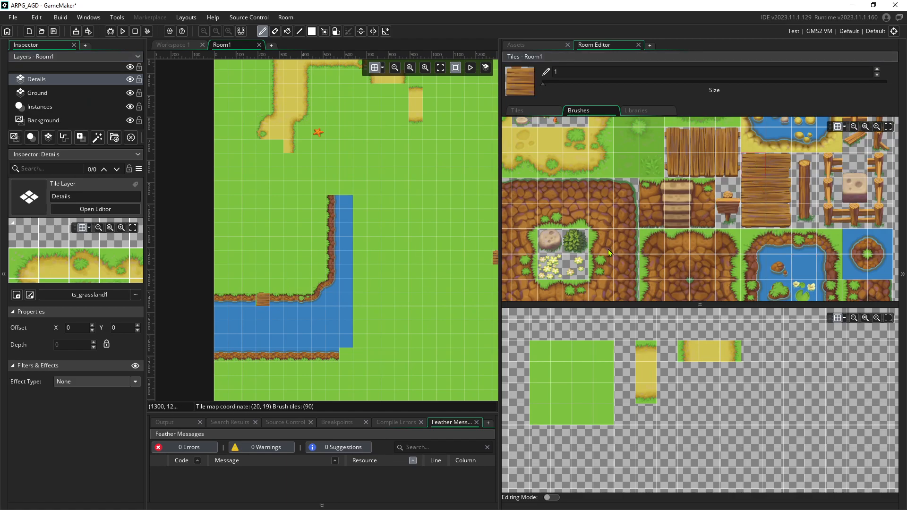
left_click(769, 170)
left_click(278, 301)
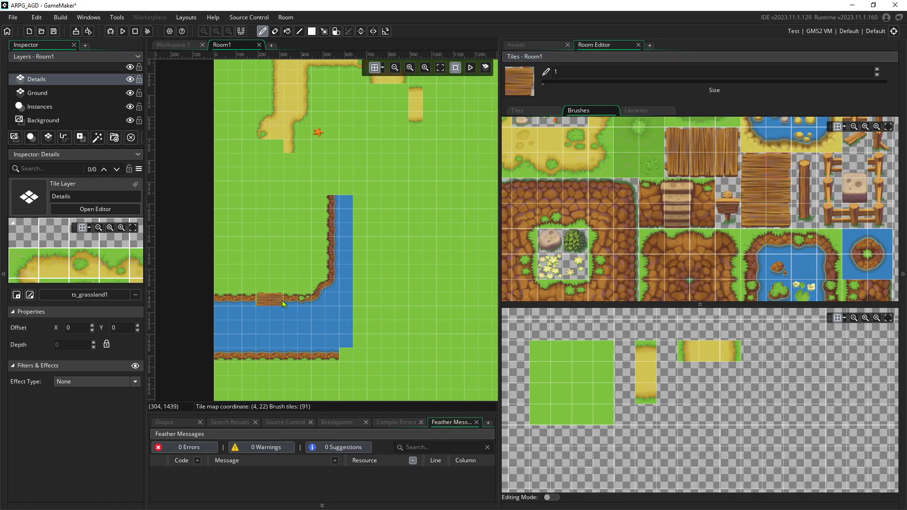
Lay left and right columns of wooden planks across the river for the bridge
scroll(279, 322, "up", 1, "ctrl")
scroll(280, 322, "up", 7, "ctrl")
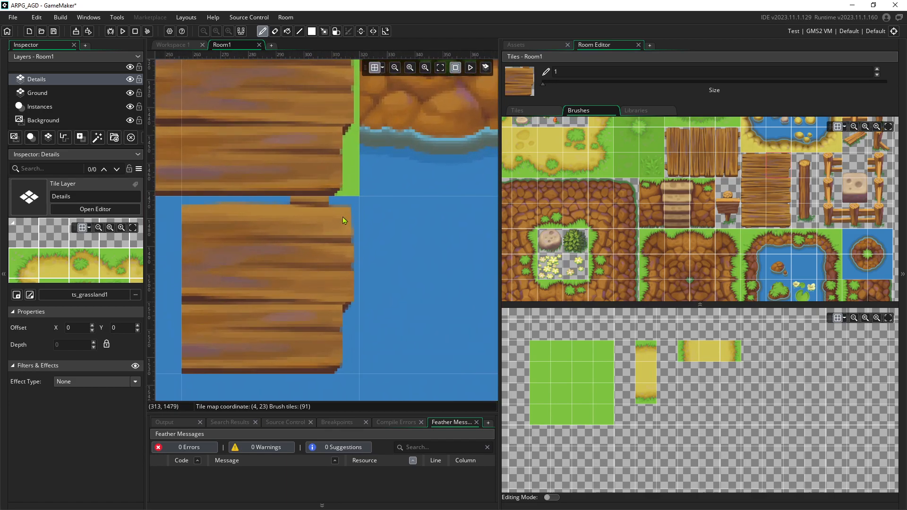
scroll(341, 219, "up", 3)
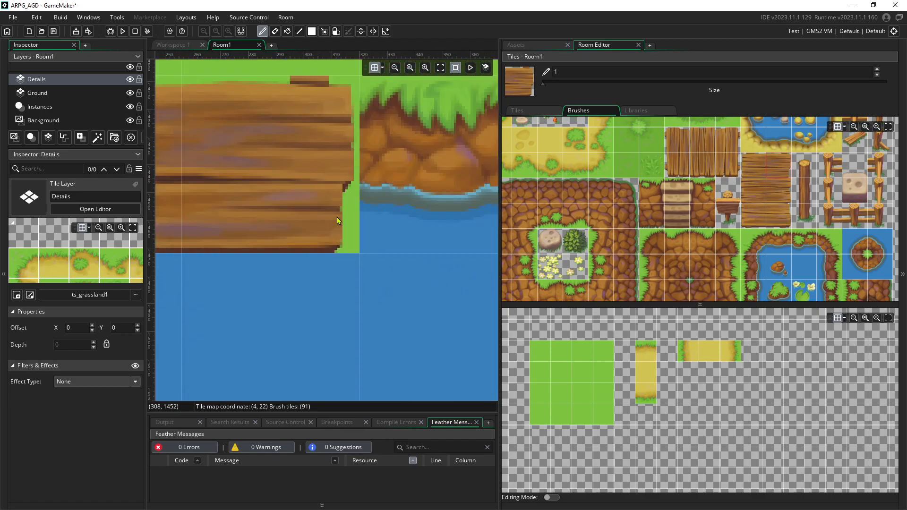
scroll(337, 174, "down", 8, "ctrl")
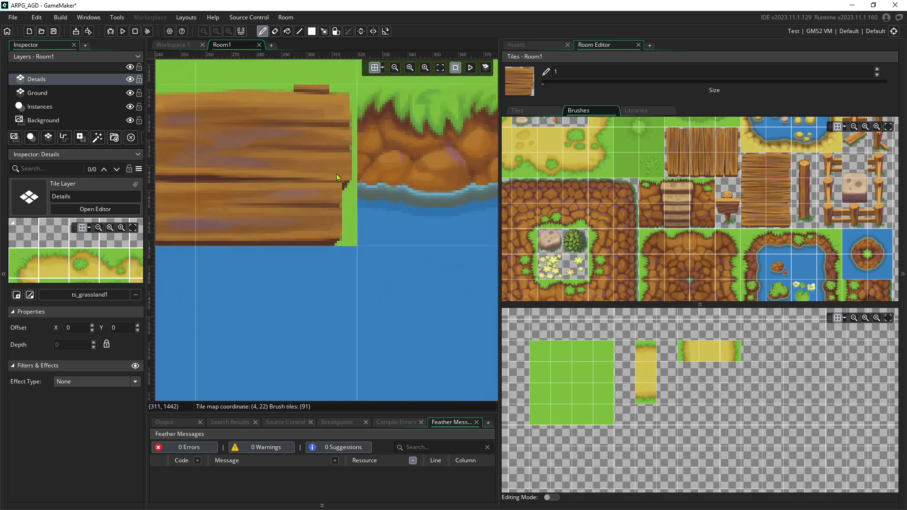
mouse_move(756, 186)
left_mouse_down()
mouse_move(776, 191)
mouse_move(754, 192)
left_mouse_up()
left_click_drag(281, 211, 278, 244)
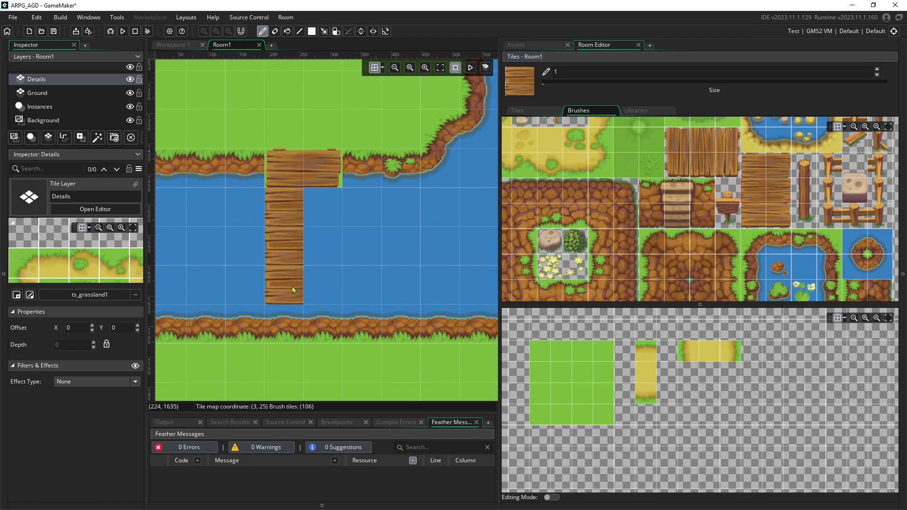
left_click(769, 194)
left_click_drag(330, 211, 330, 218)
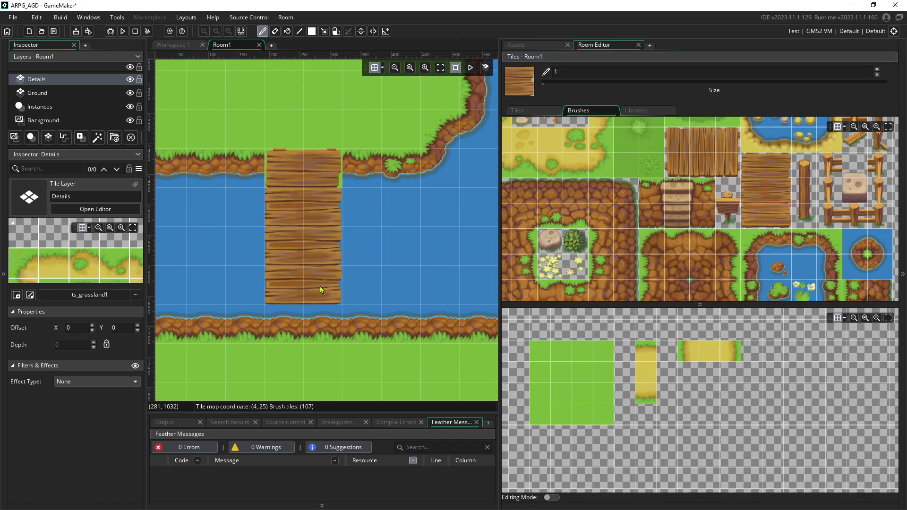
Finish the bridge's lower end tiles, then switch to the Ground layer with a shoreline brush
left_click(757, 226)
left_click(275, 324)
left_click(778, 237)
left_click(310, 331)
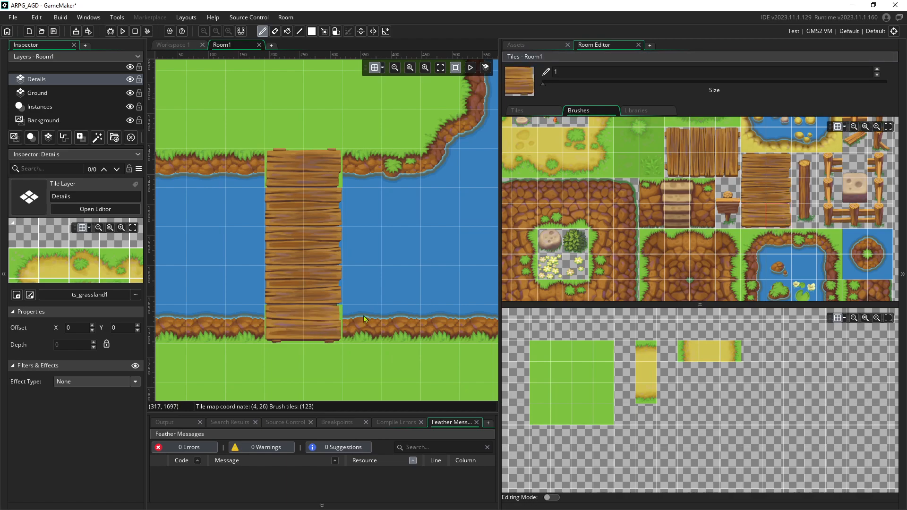
left_click(46, 97)
left_click(784, 246)
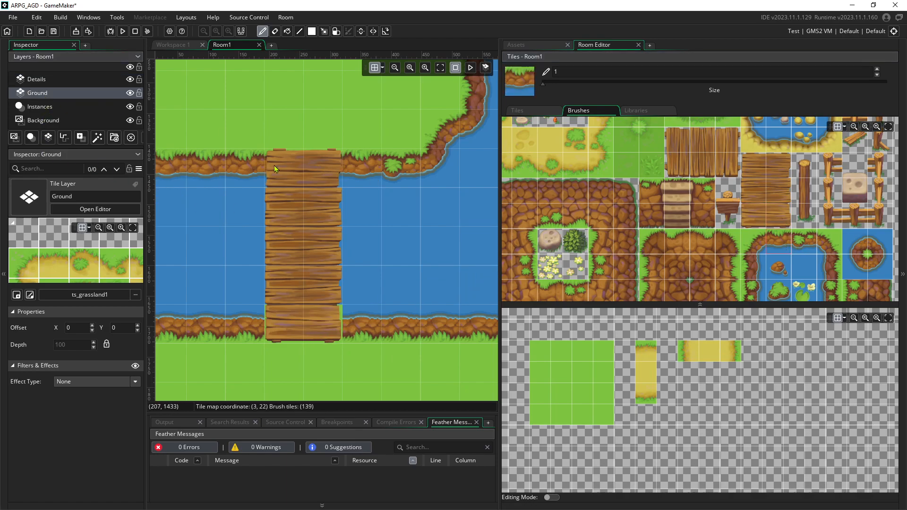
Hide the Details layer and extend the lower river bank left and right with shore tiles
scroll(325, 231, "down", 1, "ctrl")
scroll(789, 270, "down", 2)
left_click(792, 242)
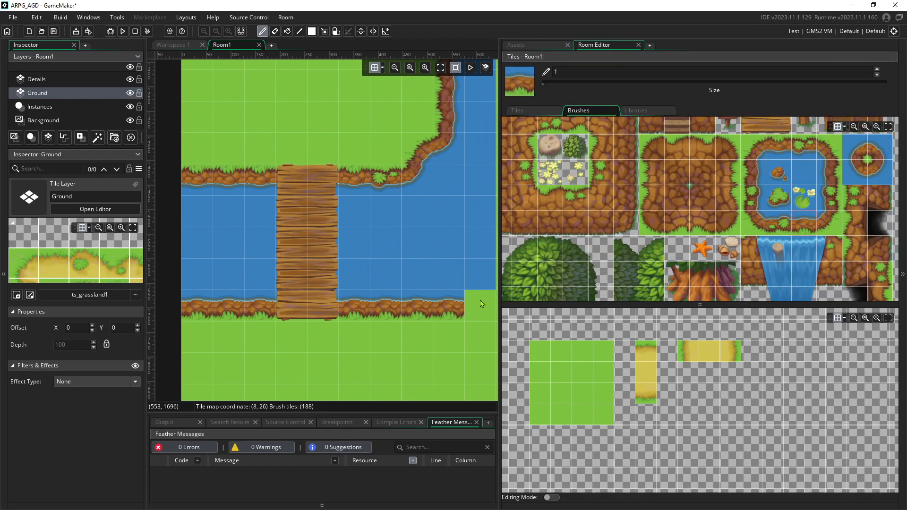
left_click(130, 79)
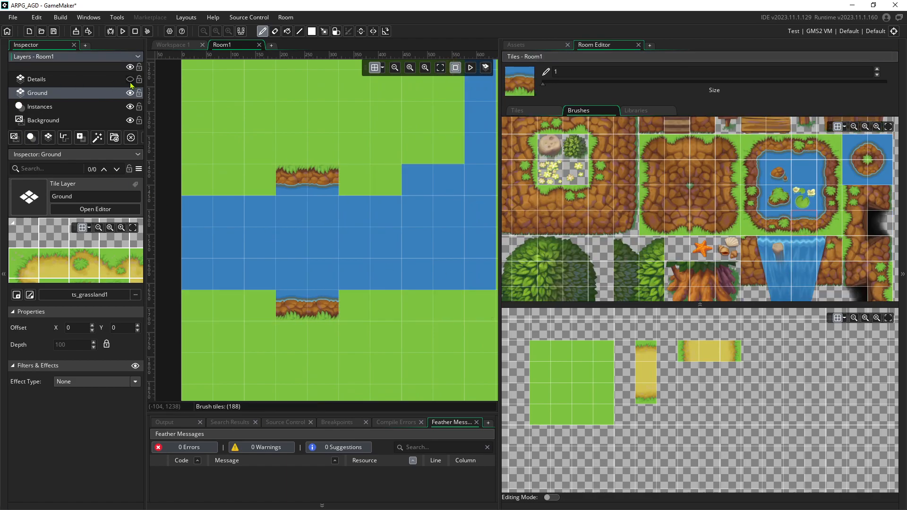
scroll(369, 294, "down", 1, "ctrl")
scroll(369, 294, "down", 2, "ctrl")
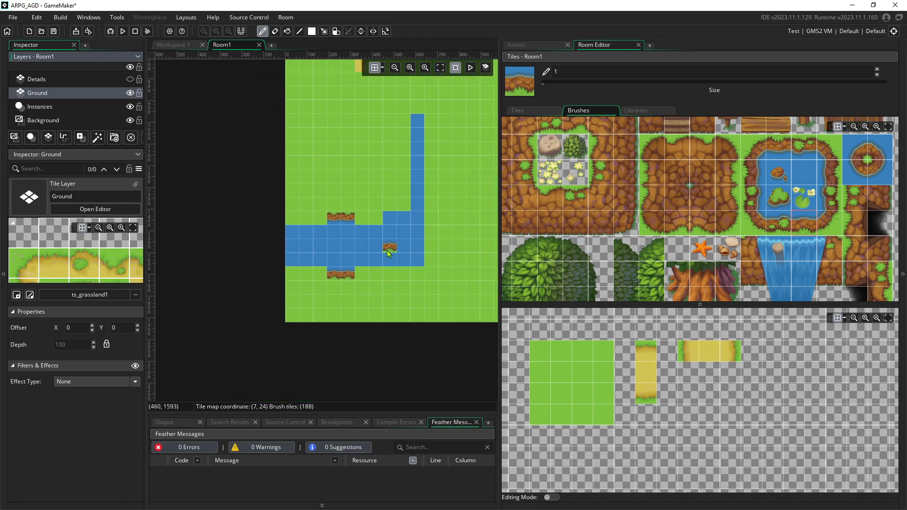
left_click_drag(326, 282, 381, 280)
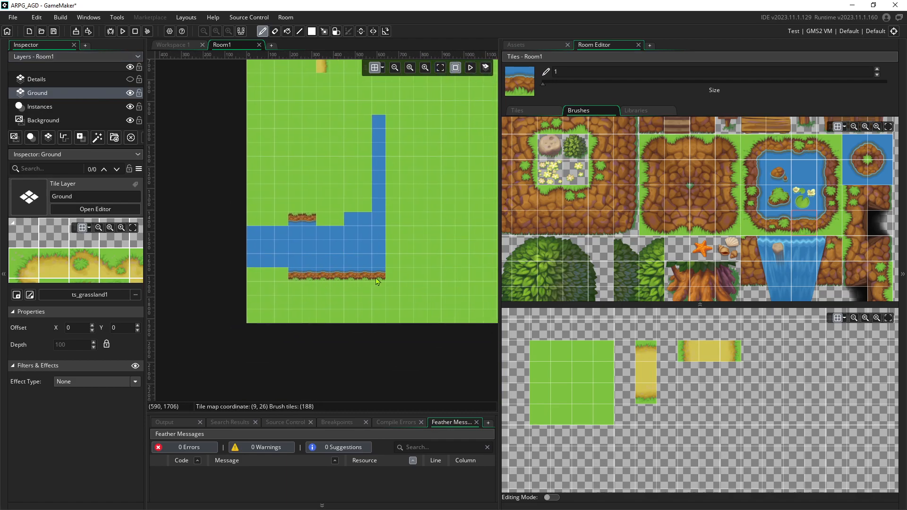
left_click_drag(280, 279, 263, 279)
Paint the upper river bank to the room's left edge and fill the bend's notch
mouse_move(322, 210)
middle_mouse_down()
mouse_move(293, 267)
mouse_move(299, 332)
mouse_move(295, 270)
mouse_move(309, 249)
middle_mouse_up()
scroll(311, 278, "up", 3)
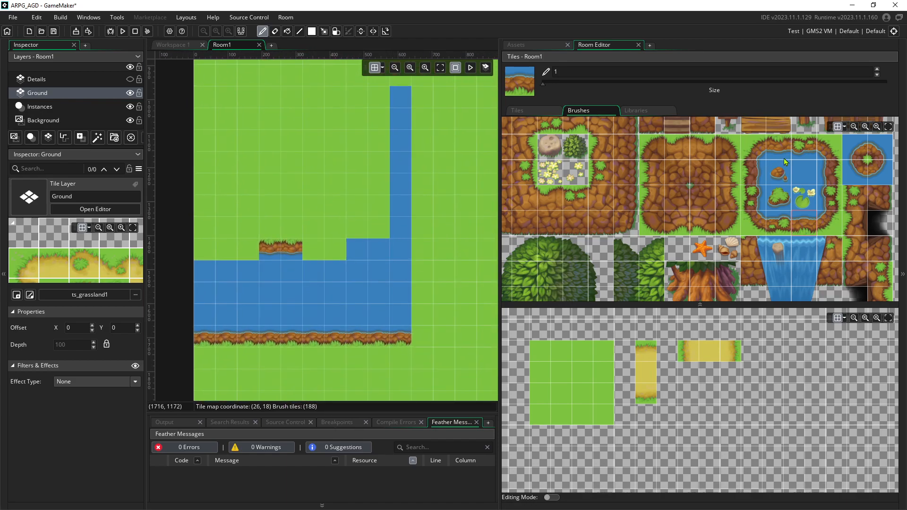
left_click_drag(307, 247, 199, 250)
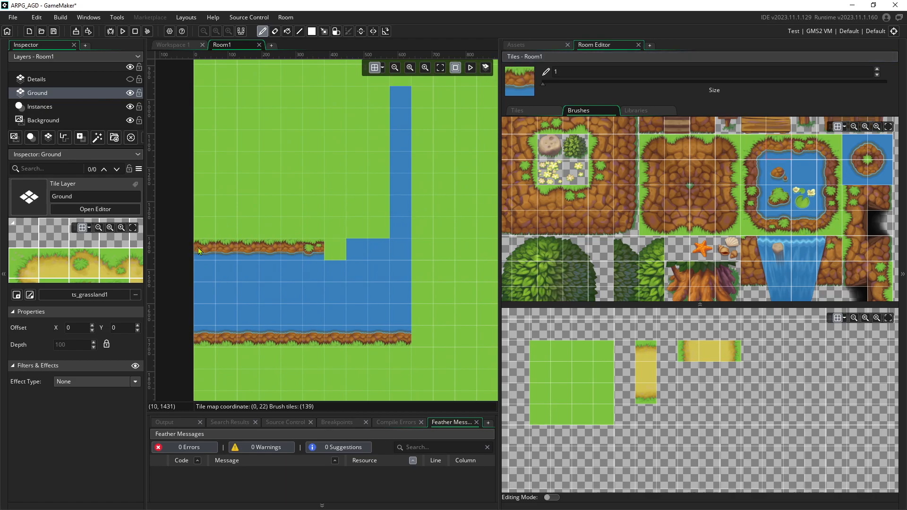
left_click(855, 159)
left_click(335, 250)
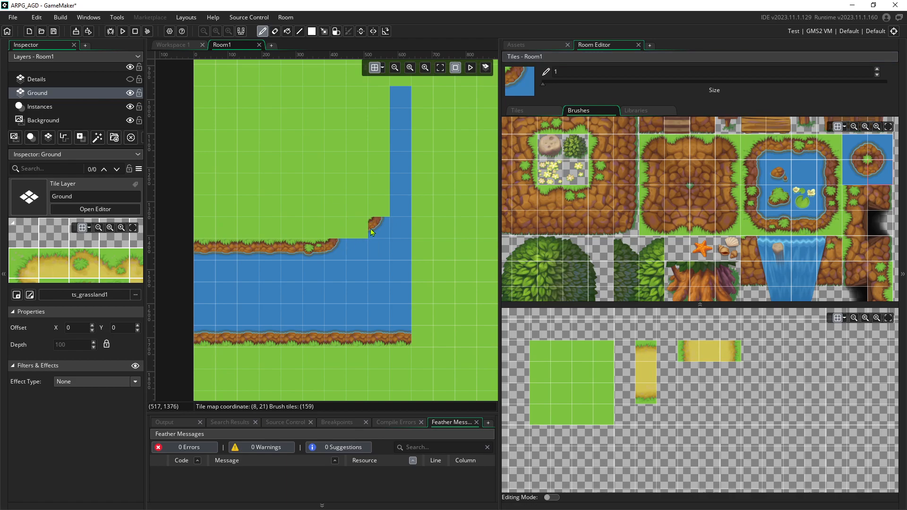
Add an inner corner shore tile at the bend and line the upward channel's left bank
left_click(764, 152)
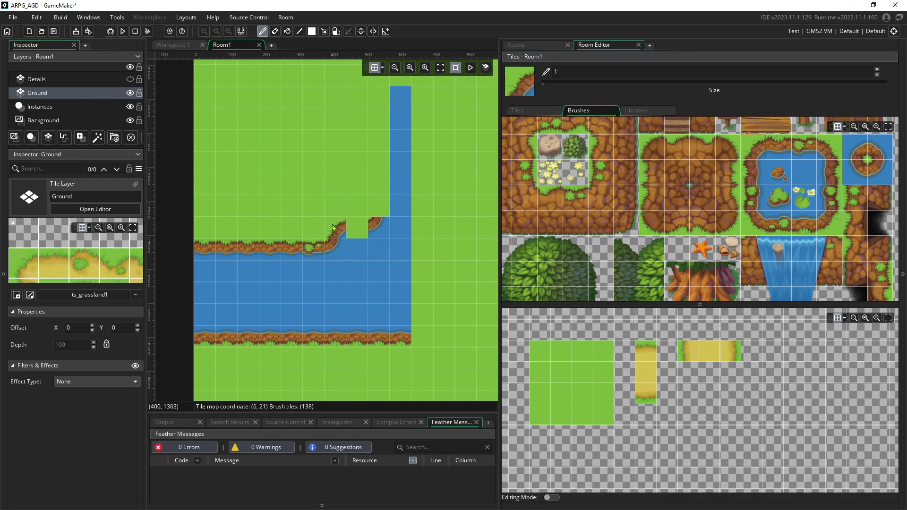
left_click(359, 229)
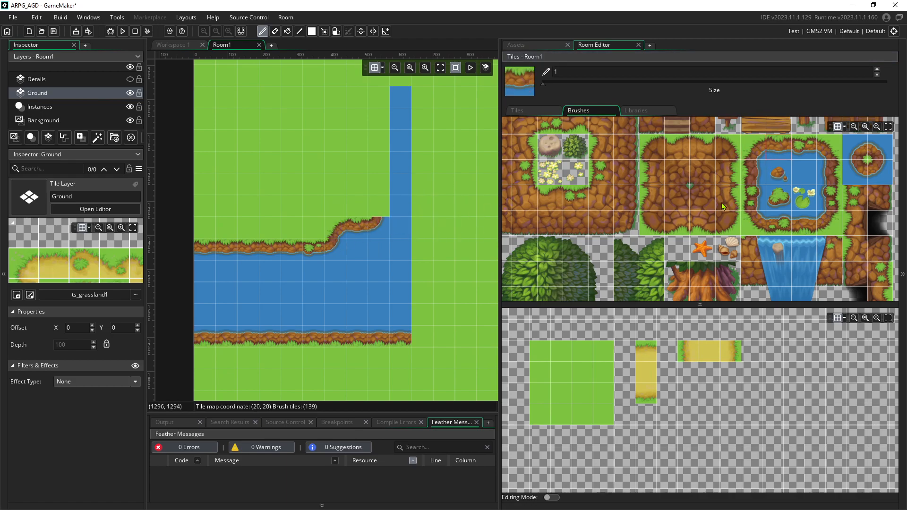
left_click(757, 173)
left_click_drag(381, 206, 379, 90)
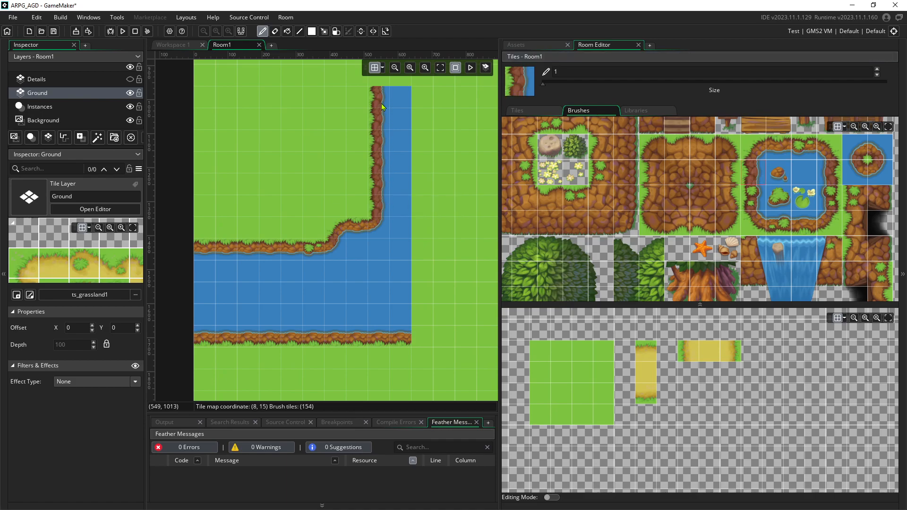
Show Details, hide Ground, and pick the empty brush for erasing tiles
left_click(130, 78)
left_click(130, 92)
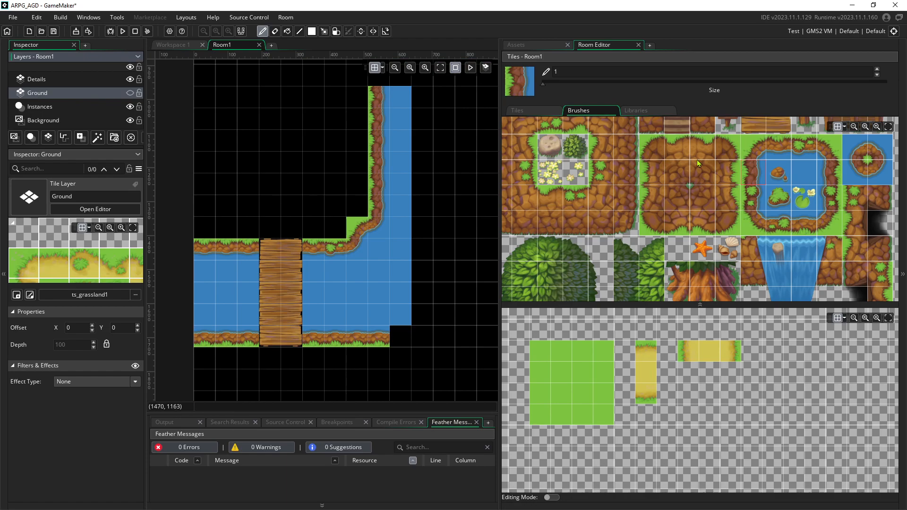
scroll(582, 142, "up", 2)
scroll(546, 166, "down", 1)
middle_click_drag(539, 163, 587, 212)
left_click(552, 128)
scroll(428, 161, "up", 1)
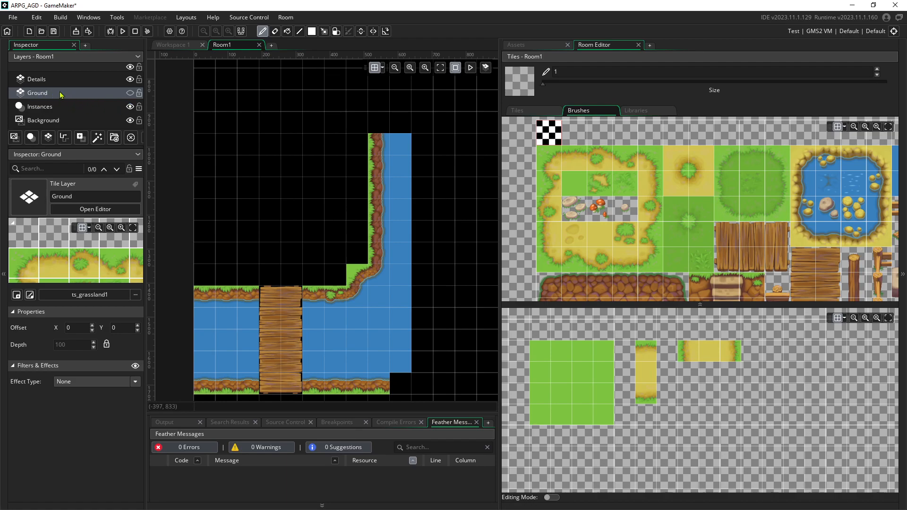
Toggle Ground and Details visibility back and forth to compare the two layers
left_click(130, 93)
left_click(130, 79)
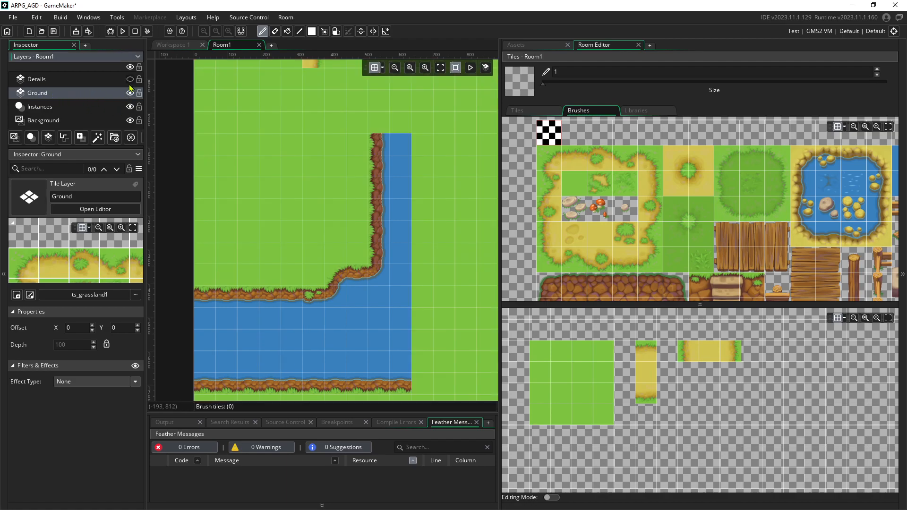
left_click(130, 93)
left_click(130, 79)
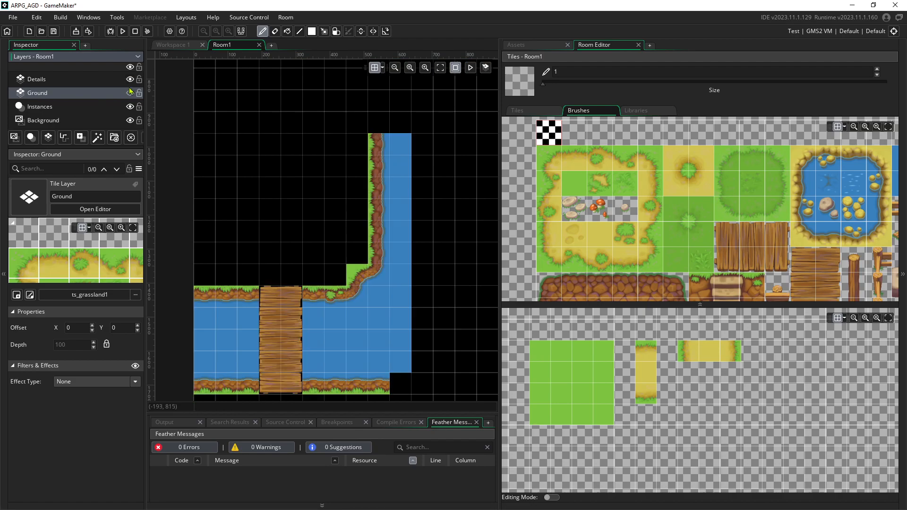
left_click(129, 93)
left_click(130, 79)
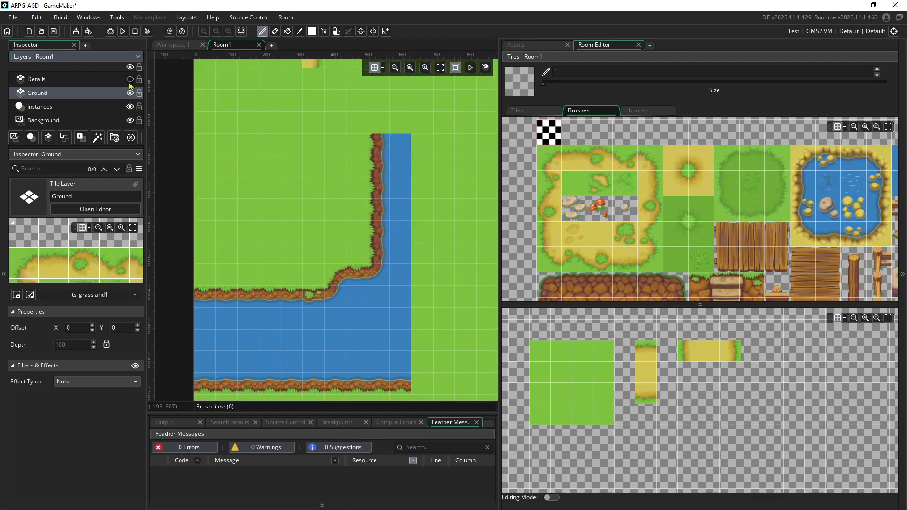
left_click(130, 79)
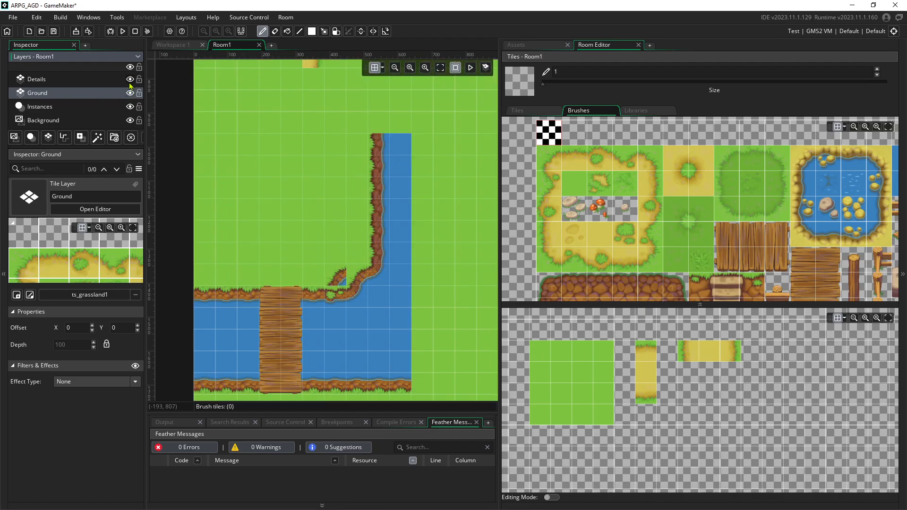
On Details, erase the upper water column and leftover shore tiles beside the bridge
left_click(104, 81)
left_click(130, 93)
mouse_move(373, 166)
left_mouse_down()
mouse_move(371, 155)
mouse_move(392, 237)
mouse_move(399, 381)
mouse_move(371, 195)
mouse_move(379, 373)
mouse_move(320, 389)
mouse_move(324, 294)
mouse_move(340, 359)
mouse_move(365, 341)
left_mouse_up()
mouse_move(244, 291)
left_mouse_down()
mouse_move(205, 334)
mouse_move(215, 381)
mouse_move(251, 381)
mouse_move(226, 351)
mouse_move(232, 368)
left_mouse_up()
scroll(405, 282, "down", 4)
scroll(391, 263, "up", 2, "ctrl")
scroll(380, 263, "down", 1, "ctrl")
scroll(379, 262, "down", 3, "ctrl")
middle_click_drag(402, 175, 274, 299)
middle_click_drag(333, 236, 389, 230)
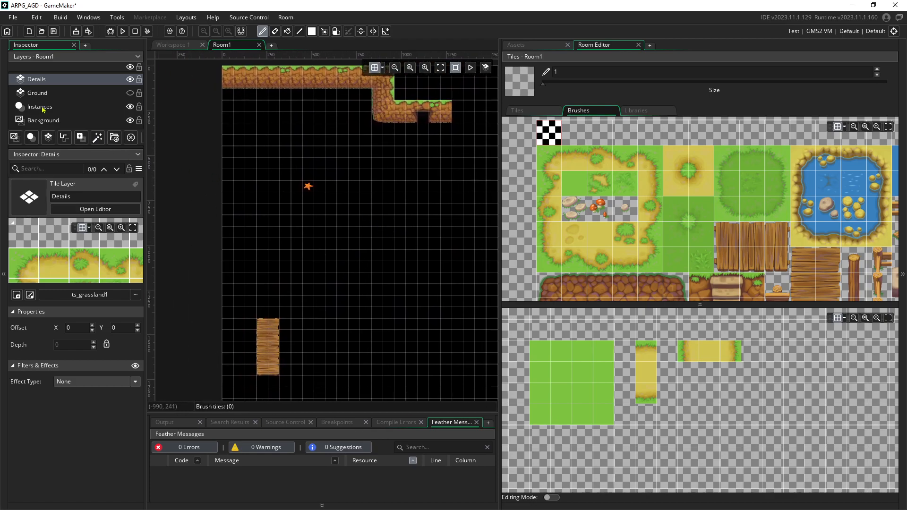
scroll(304, 215, "up", 2)
scroll(299, 148, "up", 8, "ctrl")
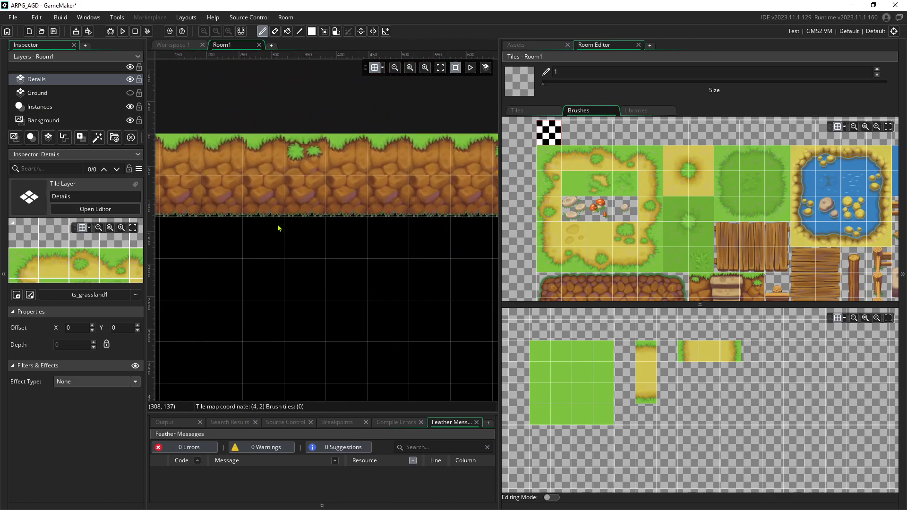
scroll(282, 262, "up", 1, "ctrl")
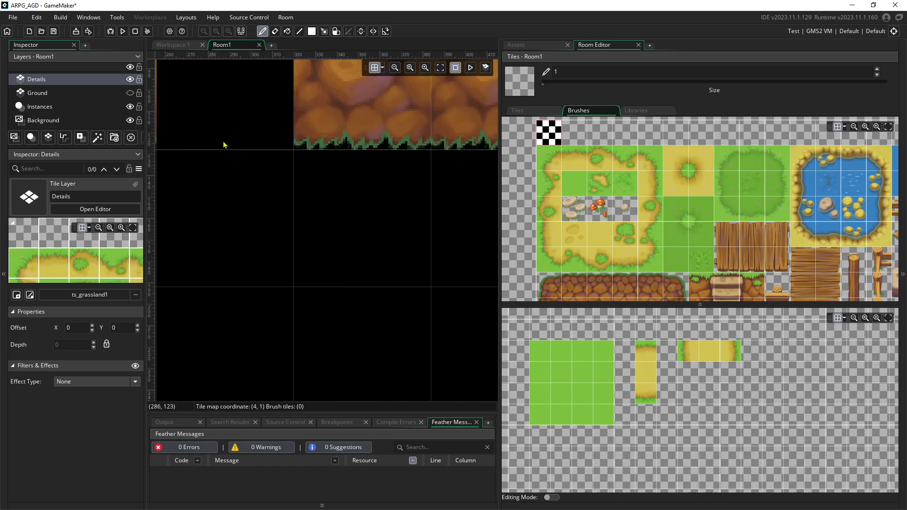
scroll(310, 215, "down", 9, "ctrl")
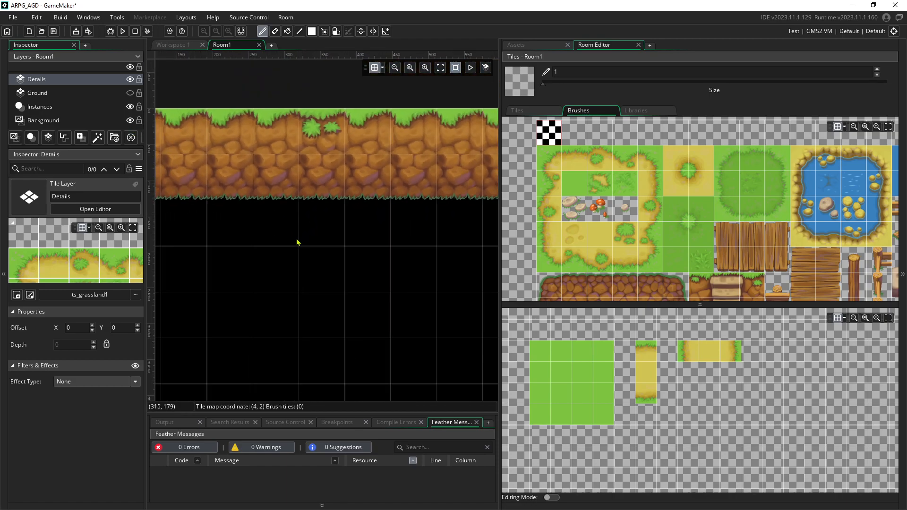
middle_click_drag(298, 289, 410, 212)
left_click(131, 94)
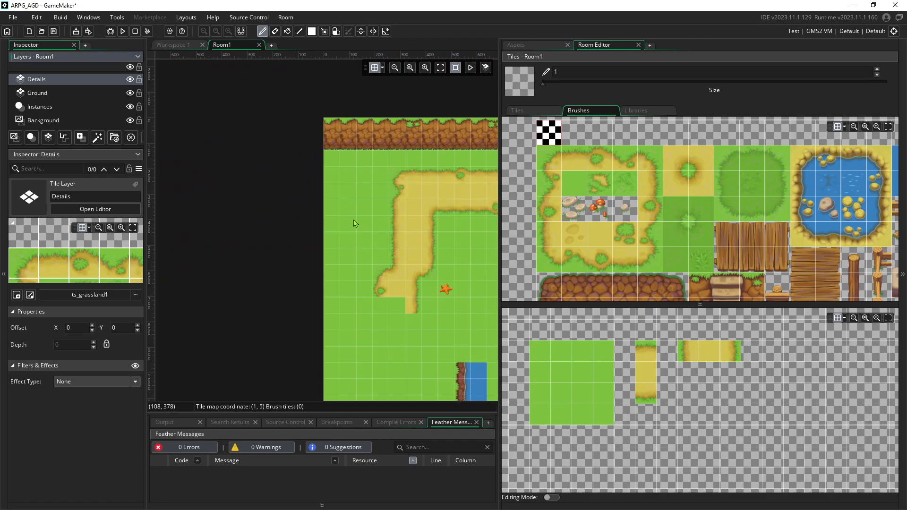
middle_click_drag(352, 217, 232, 103)
scroll(231, 103, "down", 3)
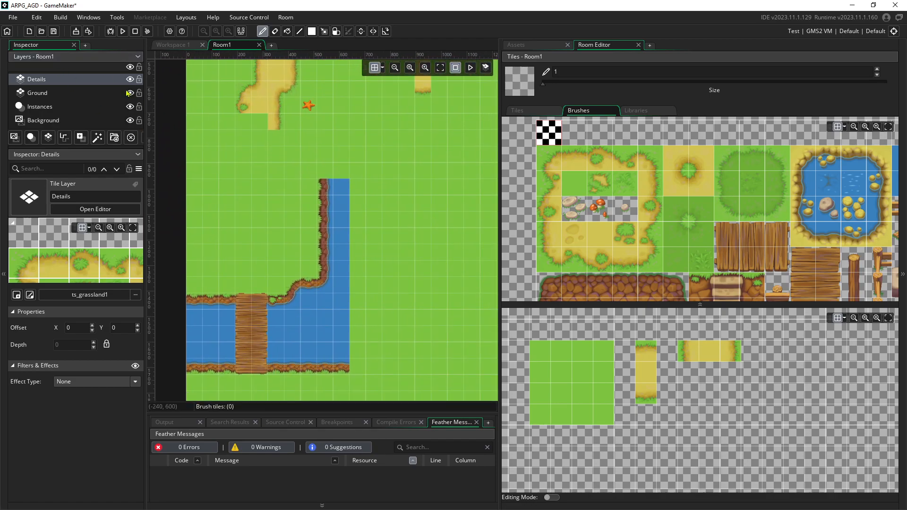
scroll(353, 209, "down", 2)
scroll(375, 191, "up", 2)
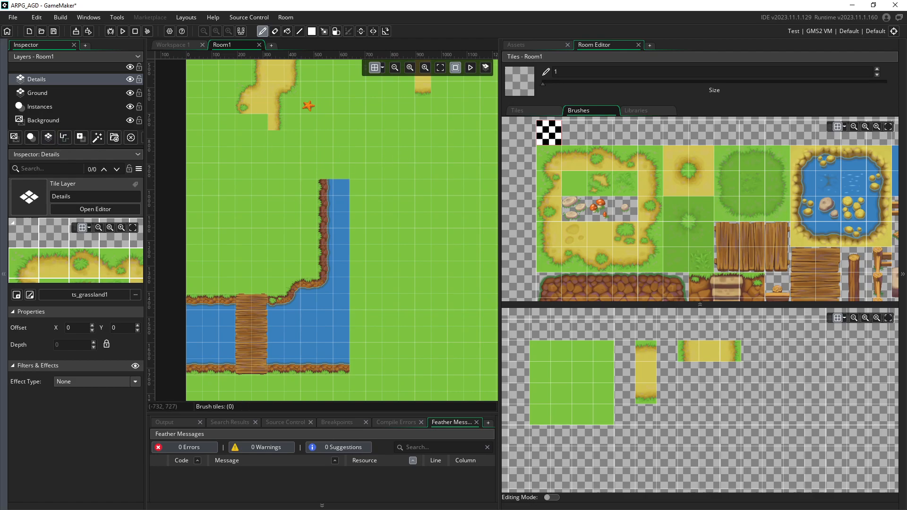
Create a new tile layer, rename it Ground2, and move it below Details
left_click(47, 139)
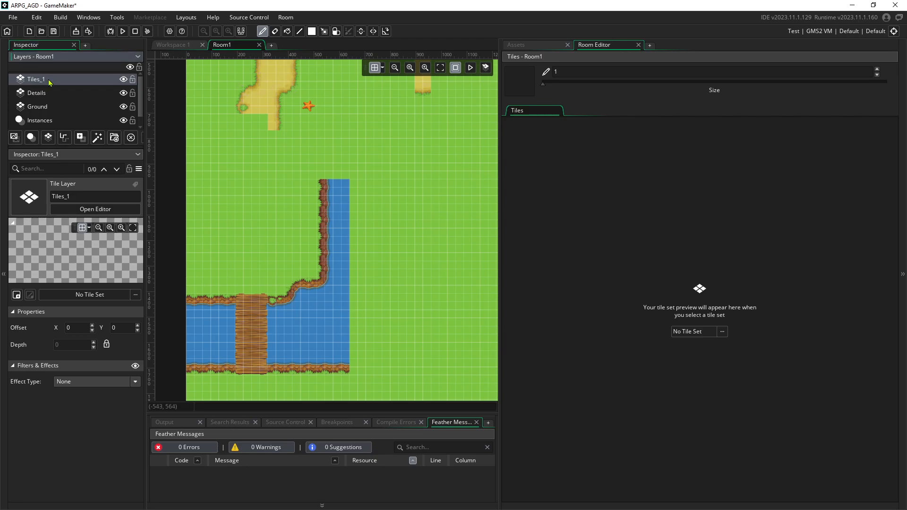
right_click(39, 79)
left_click(62, 96)
type("Ground2")
key("Return")
left_click_drag(52, 85, 56, 93)
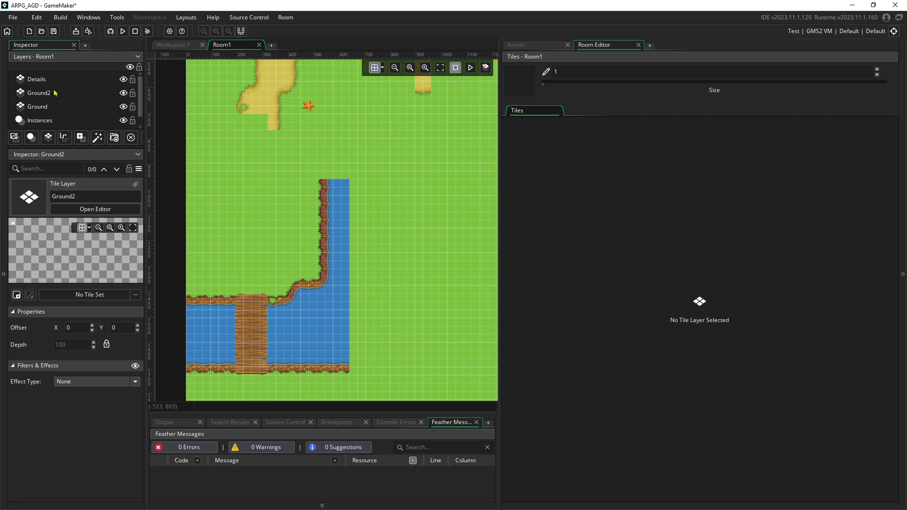
Assign the ts_grassland2 tile set to the Ground2 layer
left_click(56, 93)
left_click(698, 331)
double_click(595, 378)
double_click(635, 361)
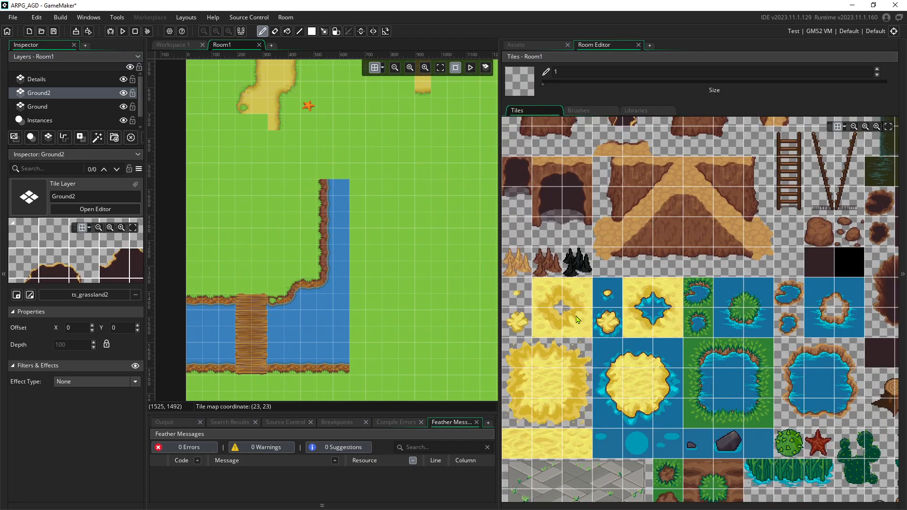
Pick a grass-to-water edge tile and scroll the ts_grassland2 palette to its top and right edges
scroll(582, 326, "down", 1)
left_click(694, 349)
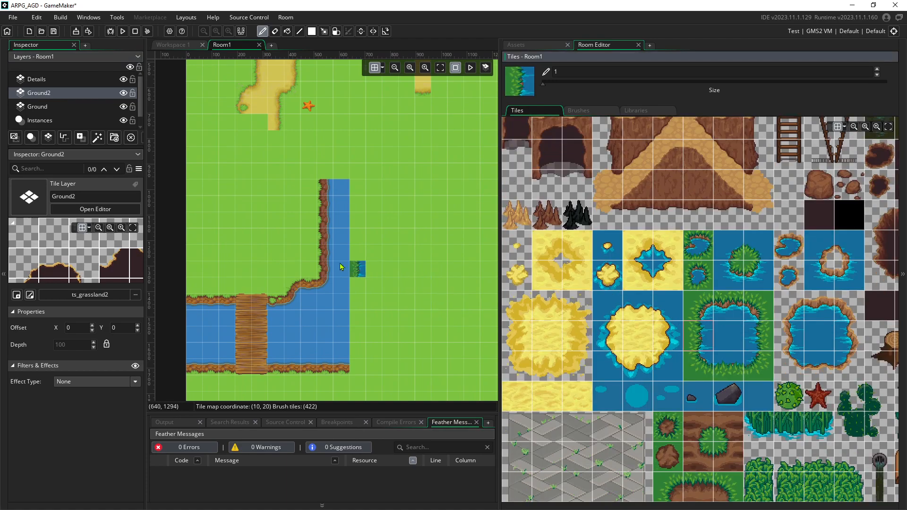
scroll(320, 260, "up", 4, "ctrl")
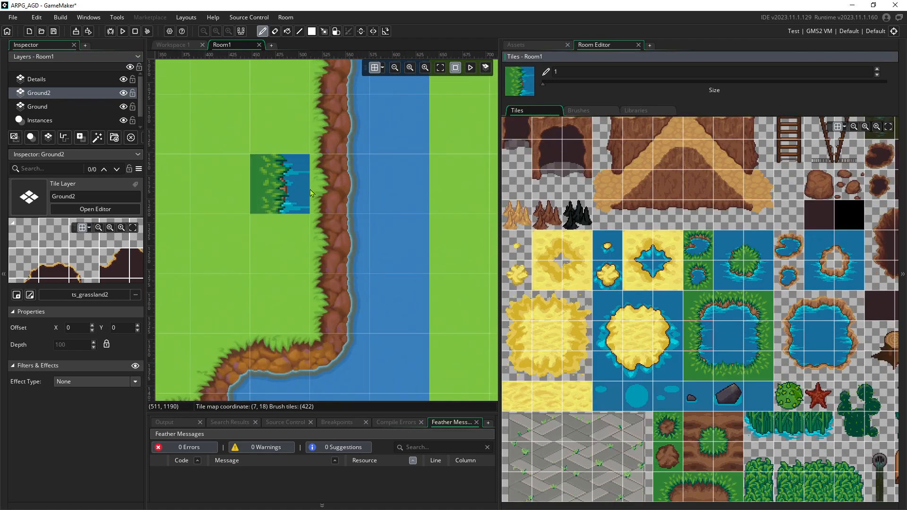
scroll(687, 327, "down", 1)
scroll(687, 326, "down", 1)
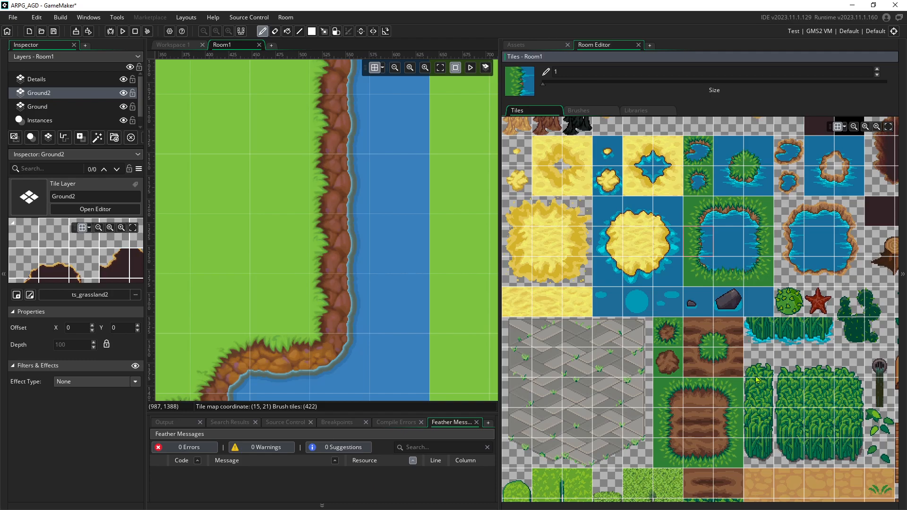
scroll(753, 317, "down", 4, "ctrl")
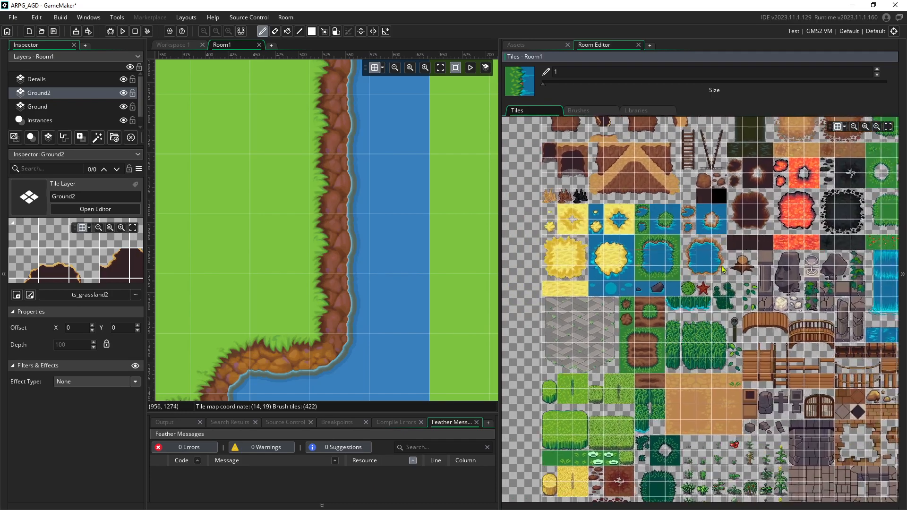
middle_click_drag(806, 256, 747, 324)
middle_click_drag(768, 209, 766, 285)
scroll(757, 198, "up", 4, "ctrl")
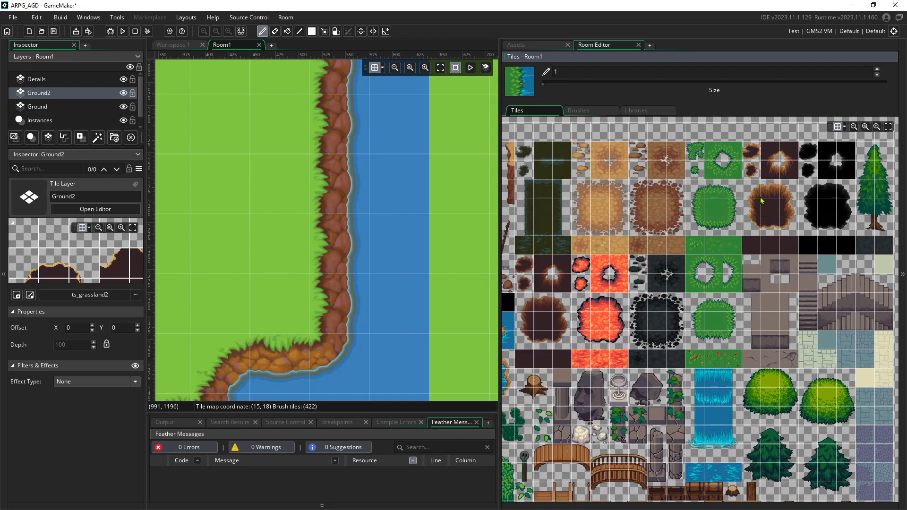
Place a brown cliff-corner tile on the grass in the room's lower-right area
middle_click_drag(354, 209, 332, 355)
scroll(350, 231, "down", 5, "ctrl")
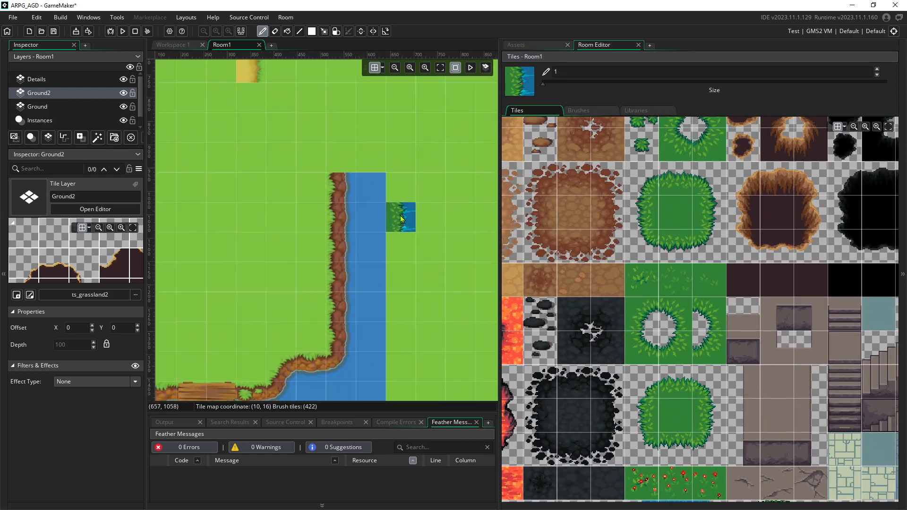
middle_click_drag(326, 222, 456, 231)
scroll(361, 188, "up", 2, "ctrl")
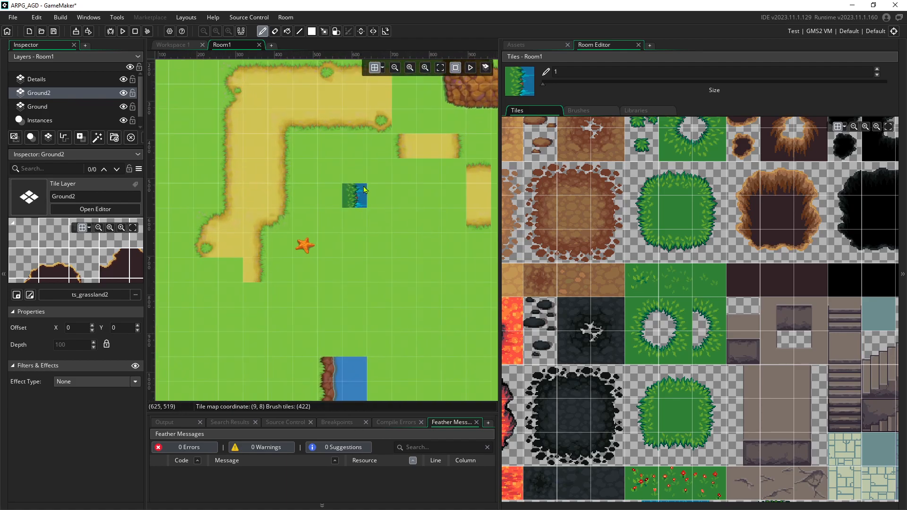
left_click(743, 172)
mouse_move(417, 227)
middle_mouse_down()
mouse_move(189, 191)
mouse_move(161, 214)
middle_mouse_up()
scroll(431, 234, "down", 3, "ctrl")
middle_click_drag(399, 206, 347, 72)
middle_click_drag(289, 243, 310, 234)
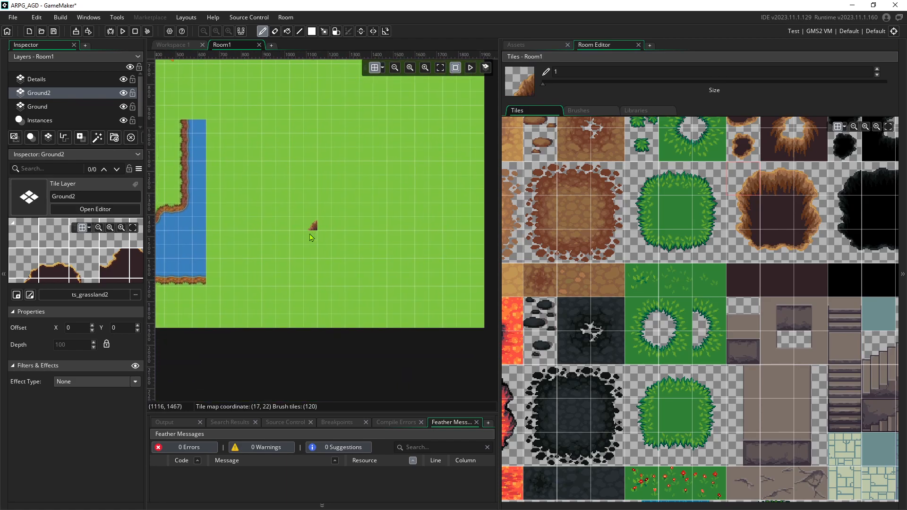
left_click(297, 220)
Paint a vertical cliff edge down from the corner with pit tiles at its base
left_click(743, 213)
left_click_drag(299, 221, 299, 258)
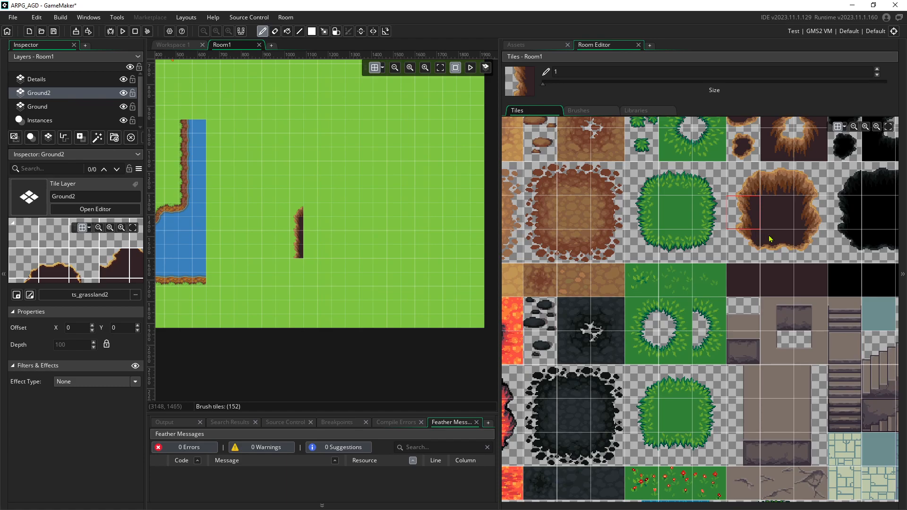
left_click(802, 158)
left_click(296, 265)
left_click(743, 185)
left_click(274, 268)
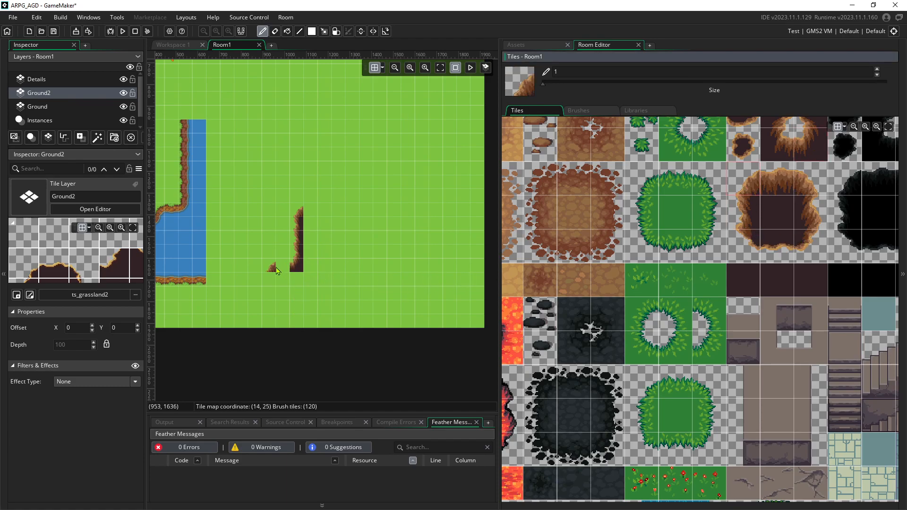
Extend the cliff edge to the room's bottom and paint a top edge along the cliff
left_click(736, 219)
mouse_move(299, 290)
left_mouse_down()
mouse_move(286, 291)
mouse_move(284, 320)
left_mouse_up()
left_click(777, 182)
mouse_move(302, 211)
left_mouse_down()
mouse_move(481, 215)
mouse_move(472, 222)
mouse_move(314, 223)
mouse_move(373, 236)
mouse_move(481, 236)
mouse_move(428, 252)
mouse_move(320, 259)
mouse_move(478, 265)
mouse_move(319, 272)
mouse_move(318, 282)
mouse_move(488, 286)
mouse_move(310, 296)
mouse_move(316, 307)
mouse_move(476, 309)
mouse_move(294, 317)
mouse_move(482, 320)
left_mouse_up()
Extend the pit's top edge to the room's right side and add a cliff-corner tile
left_click(780, 203)
scroll(312, 201, "up", 5, "ctrl")
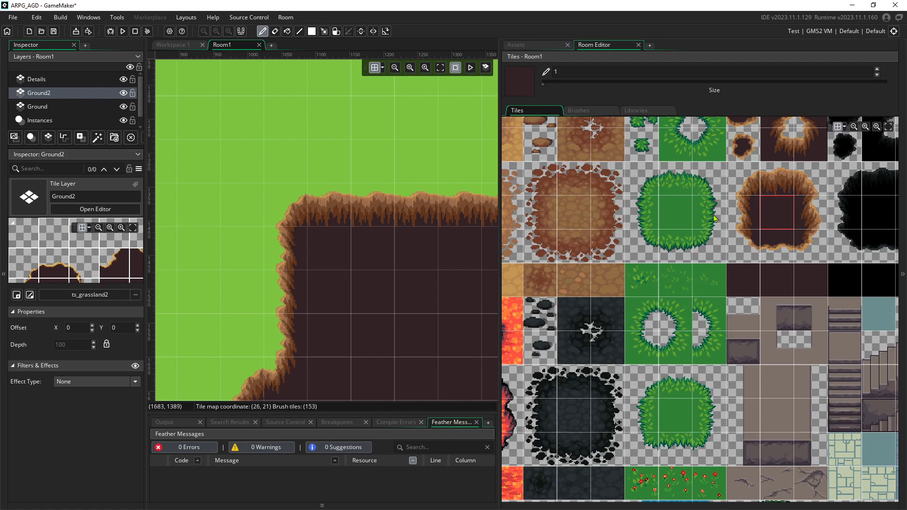
left_click(752, 189)
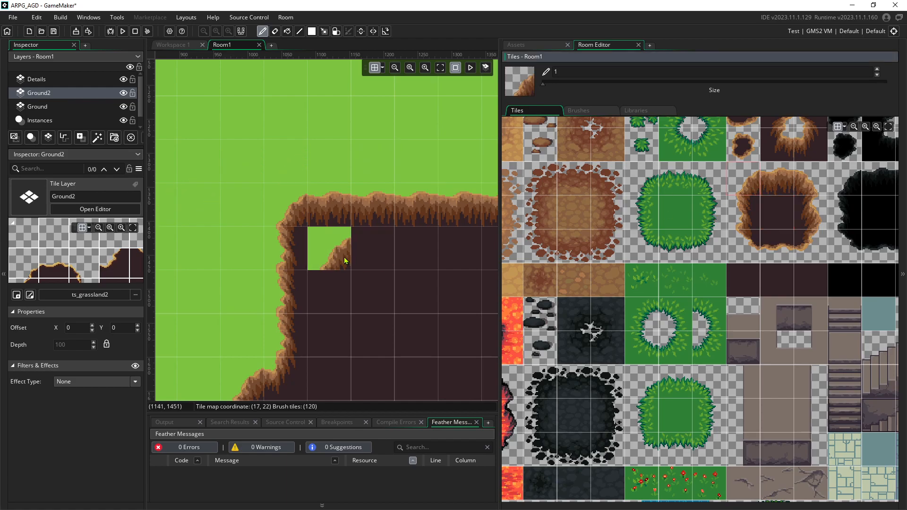
scroll(289, 168, "left", 10, "shift")
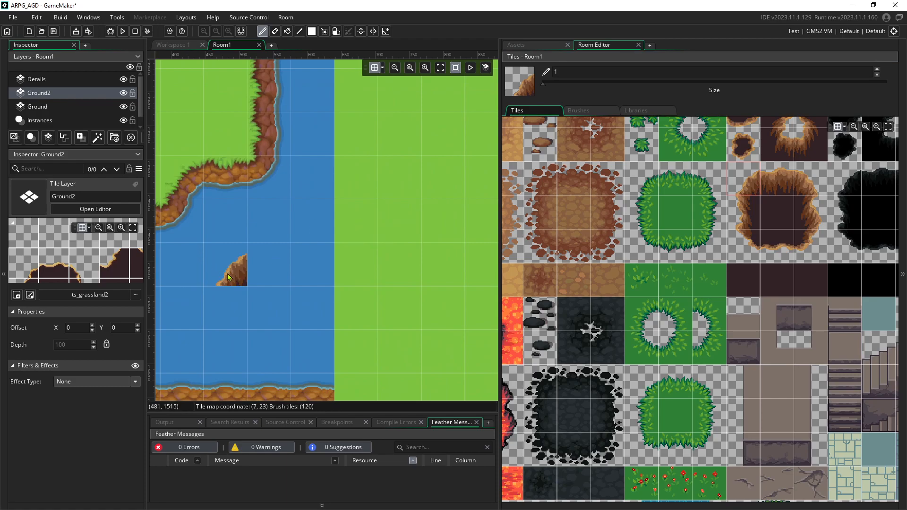
scroll(314, 264, "right", 6, "shift")
scroll(293, 283, "down", 2)
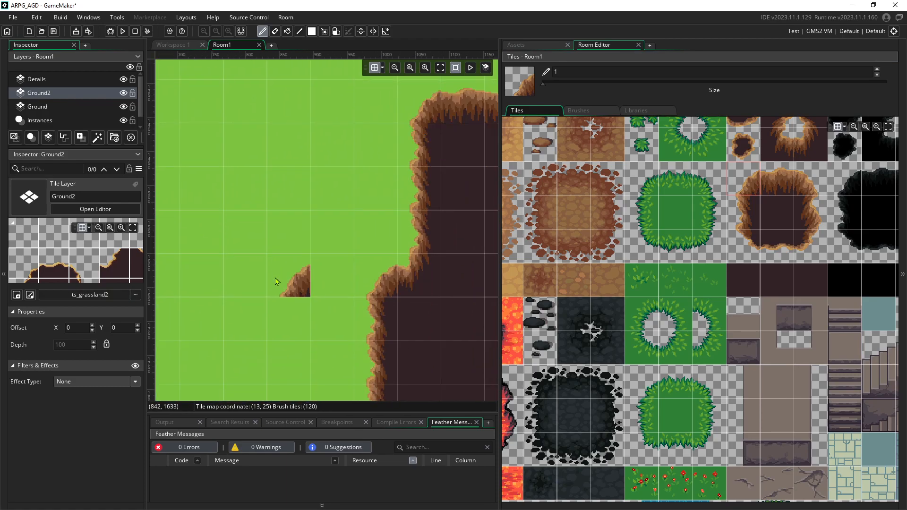
scroll(277, 282, "down", 5, "ctrl")
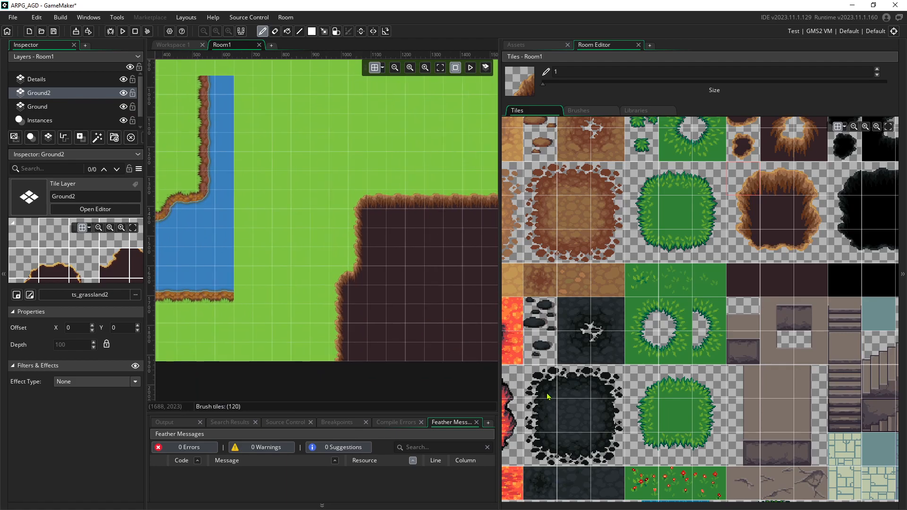
Pick the dark centre tile for the pit and zoom out to view the whole room
left_click(548, 397)
middle_click_drag(337, 188, 278, 276)
scroll(382, 284, "down", 3)
scroll(384, 267, "down", 2, "ctrl")
scroll(366, 261, "down", 1, "ctrl")
middle_click_drag(380, 205, 357, 239)
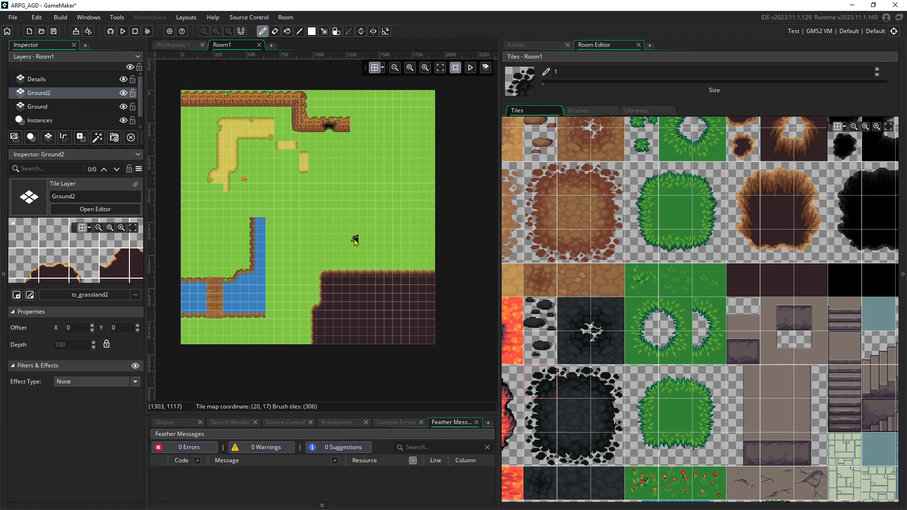